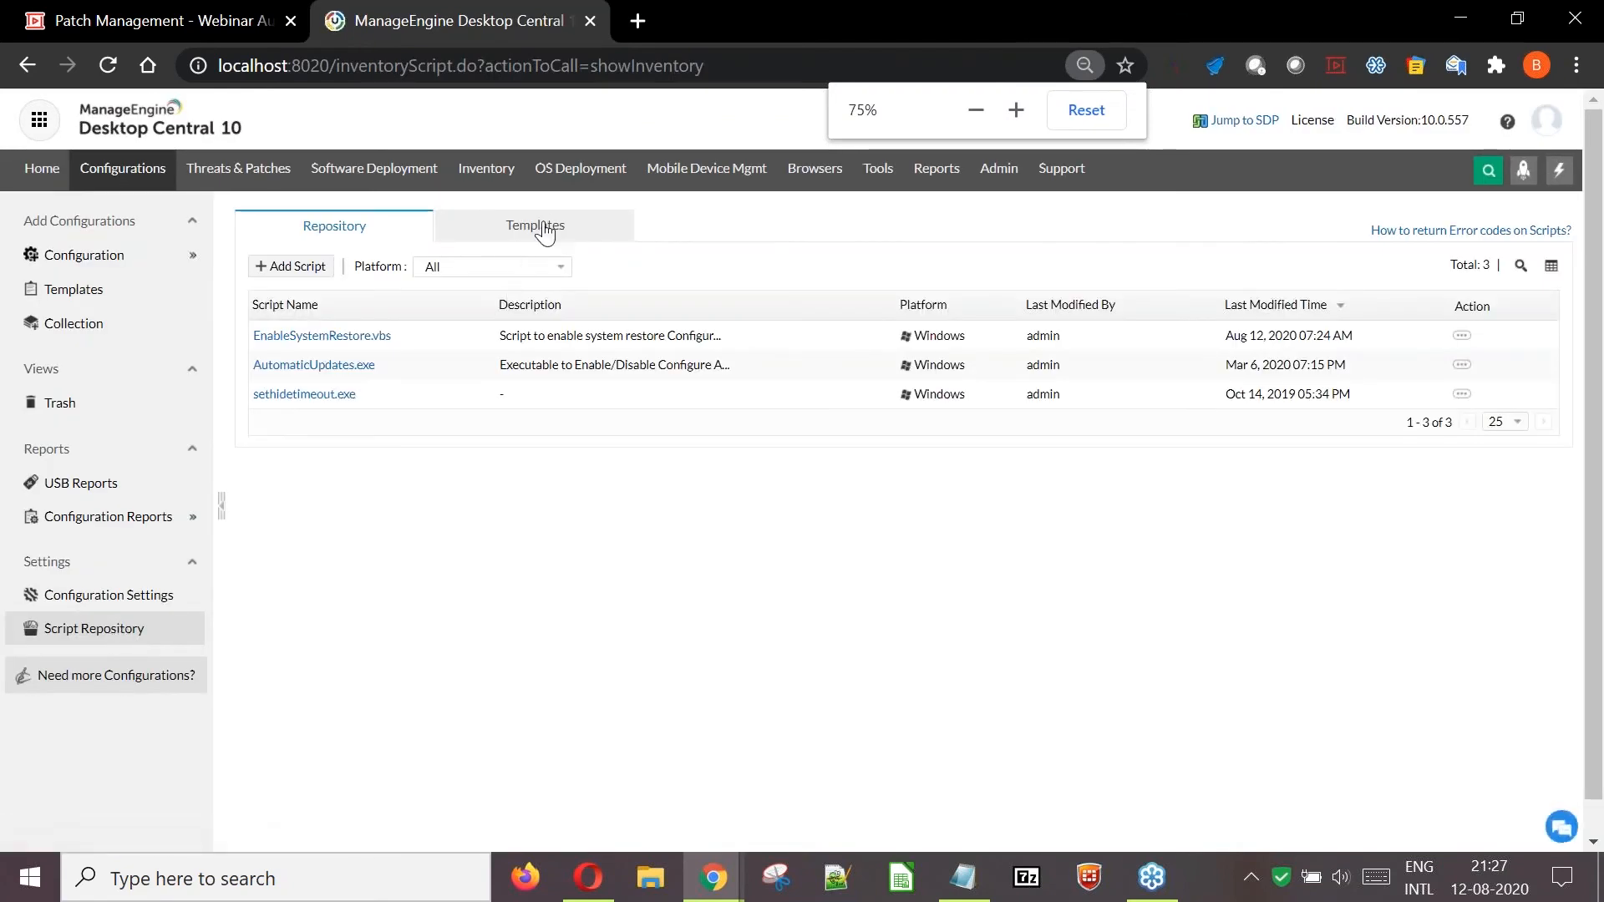
Search the script templates by script name for "restore".
left_click(539, 224)
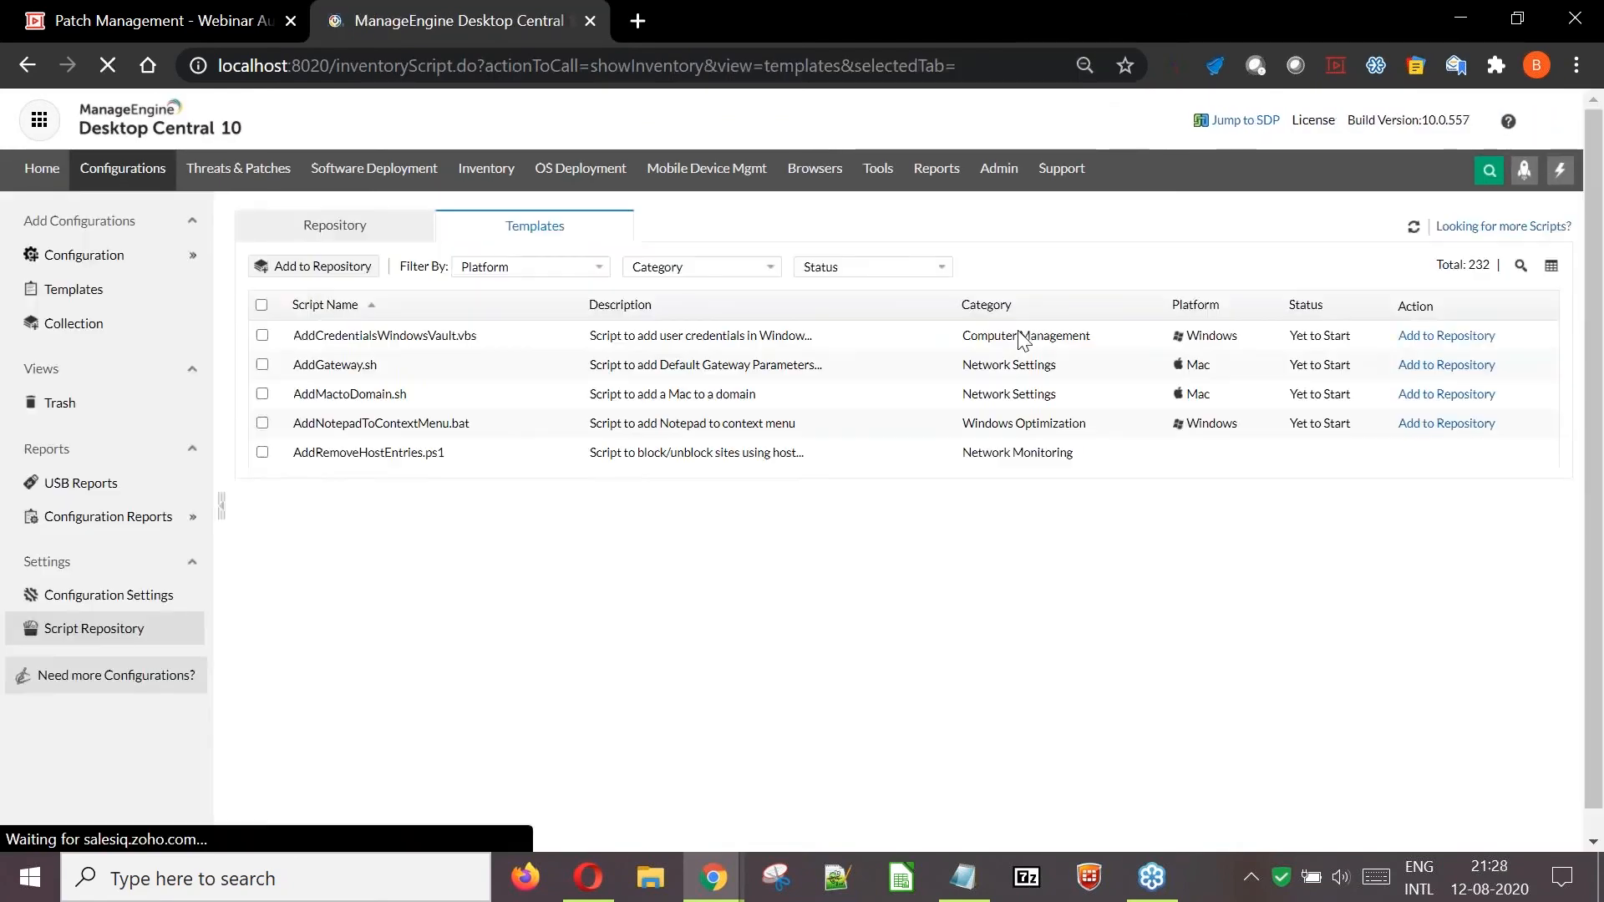
left_click(1521, 267)
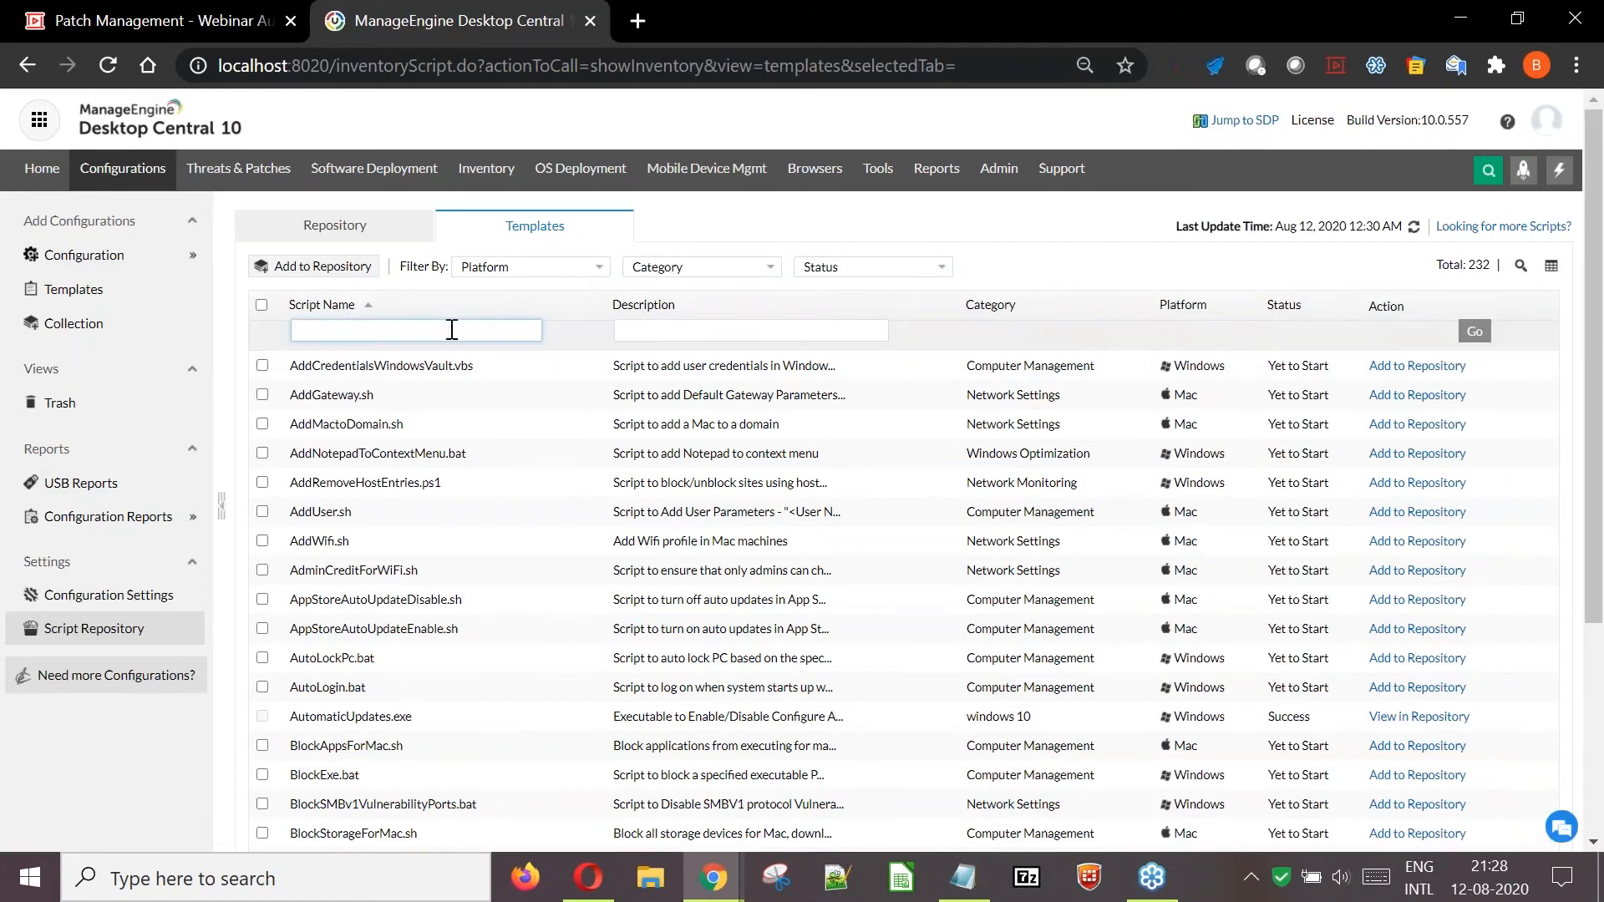
type("restore")
key("Return")
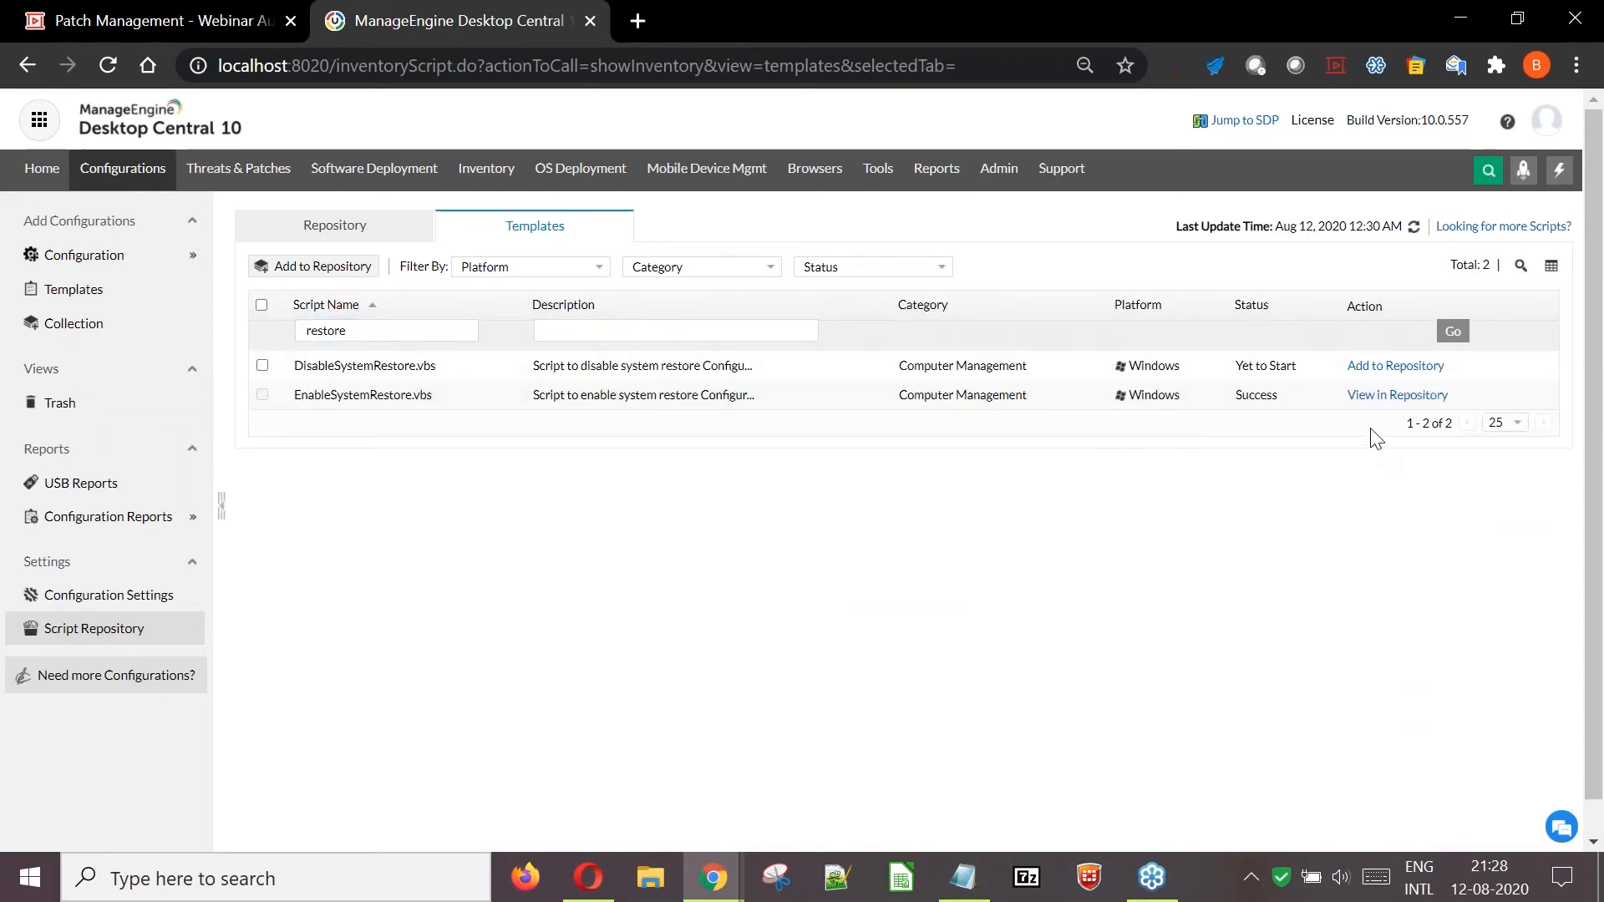
Open EnableSystemRestore.vbs in the script repository and start a new computer configuration from it, reviewing the form.
left_click(1387, 407)
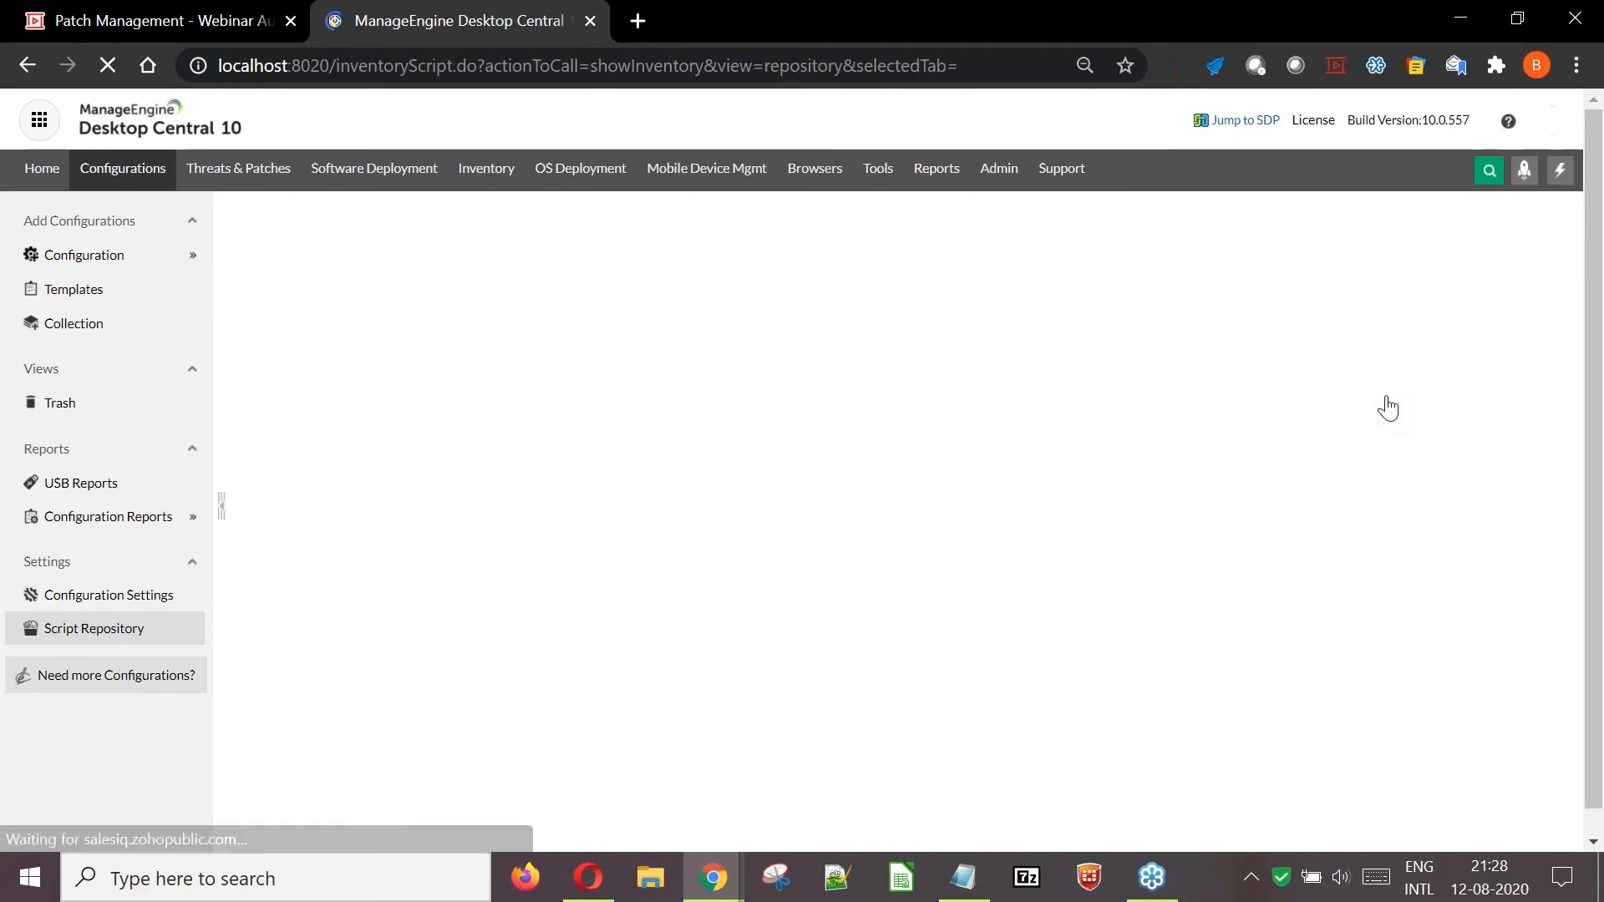
left_click(1462, 336)
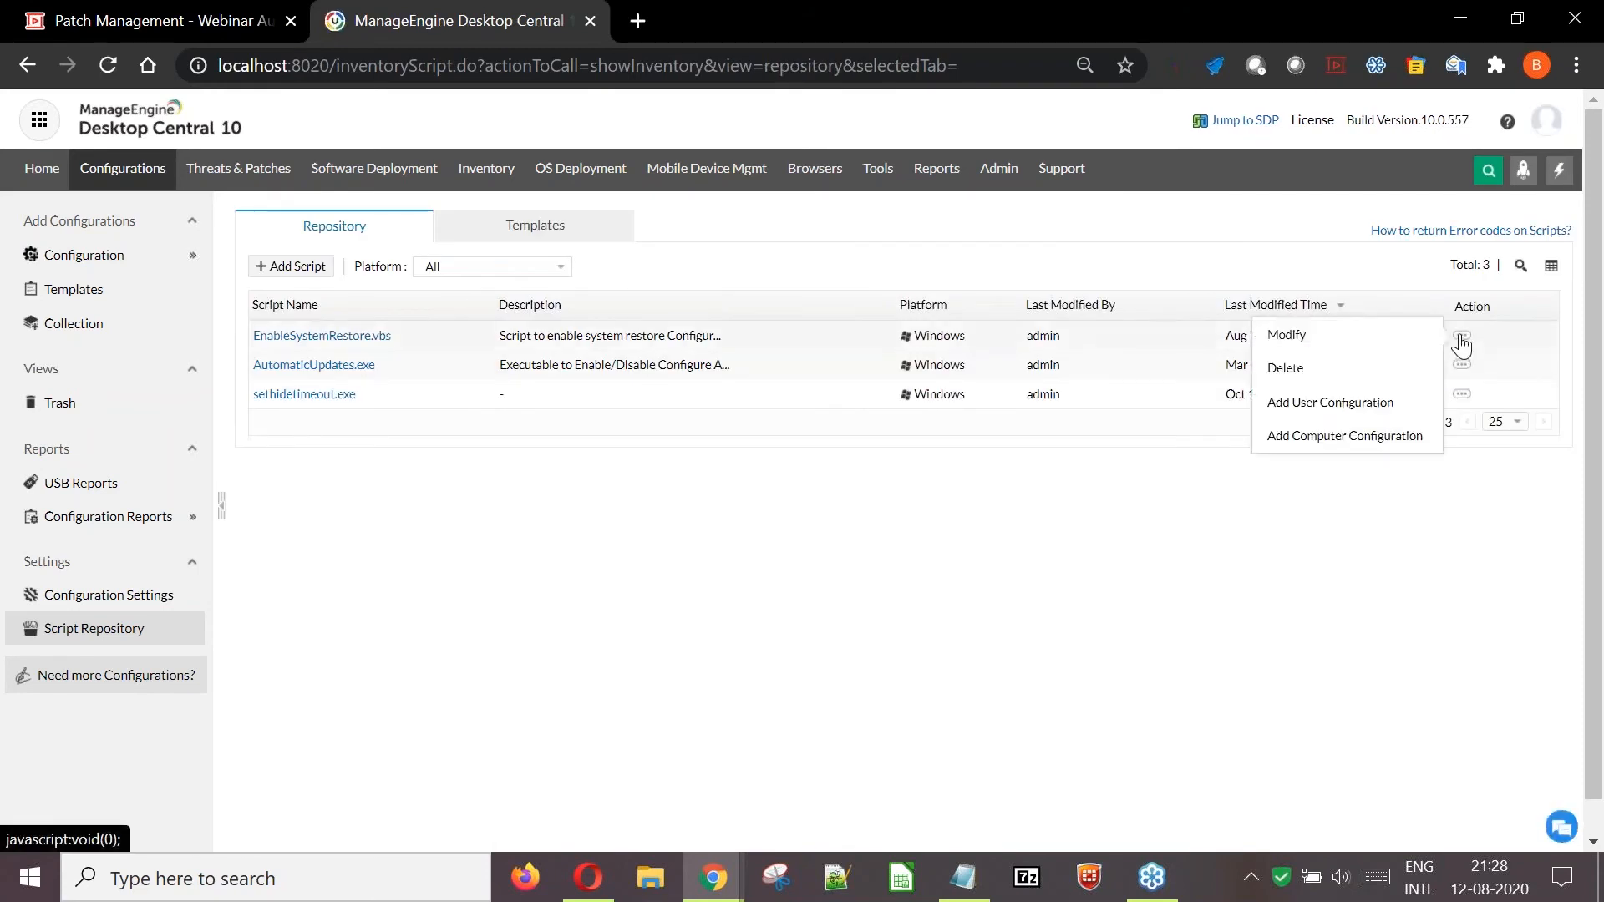
left_click(1330, 438)
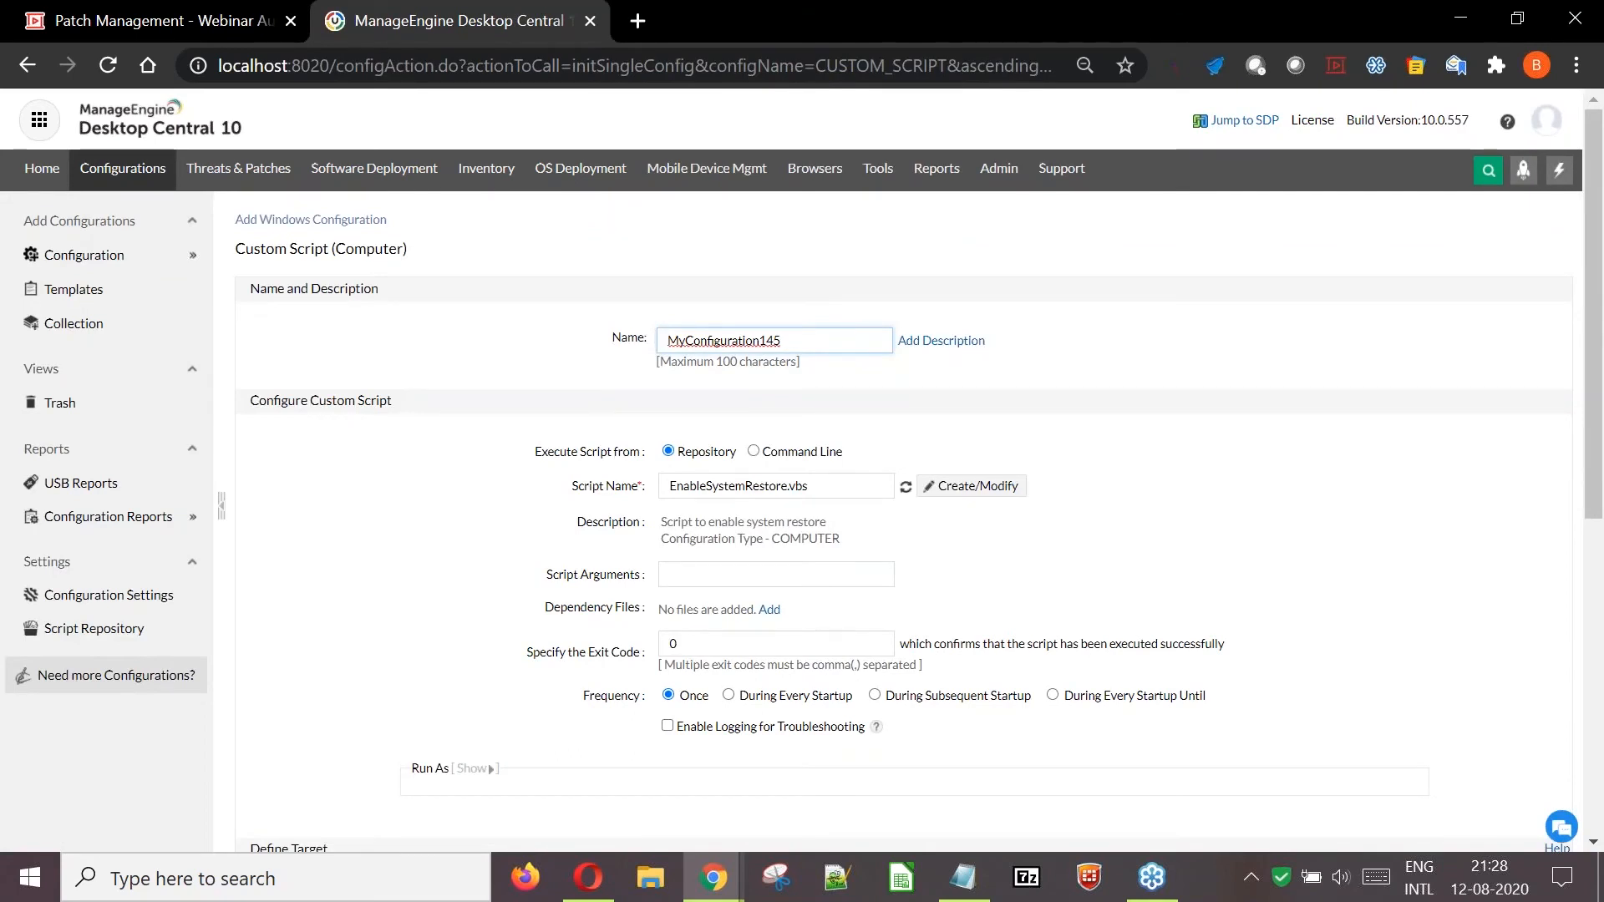
scroll(802, 470, "down", 1)
scroll(802, 469, "up", 1)
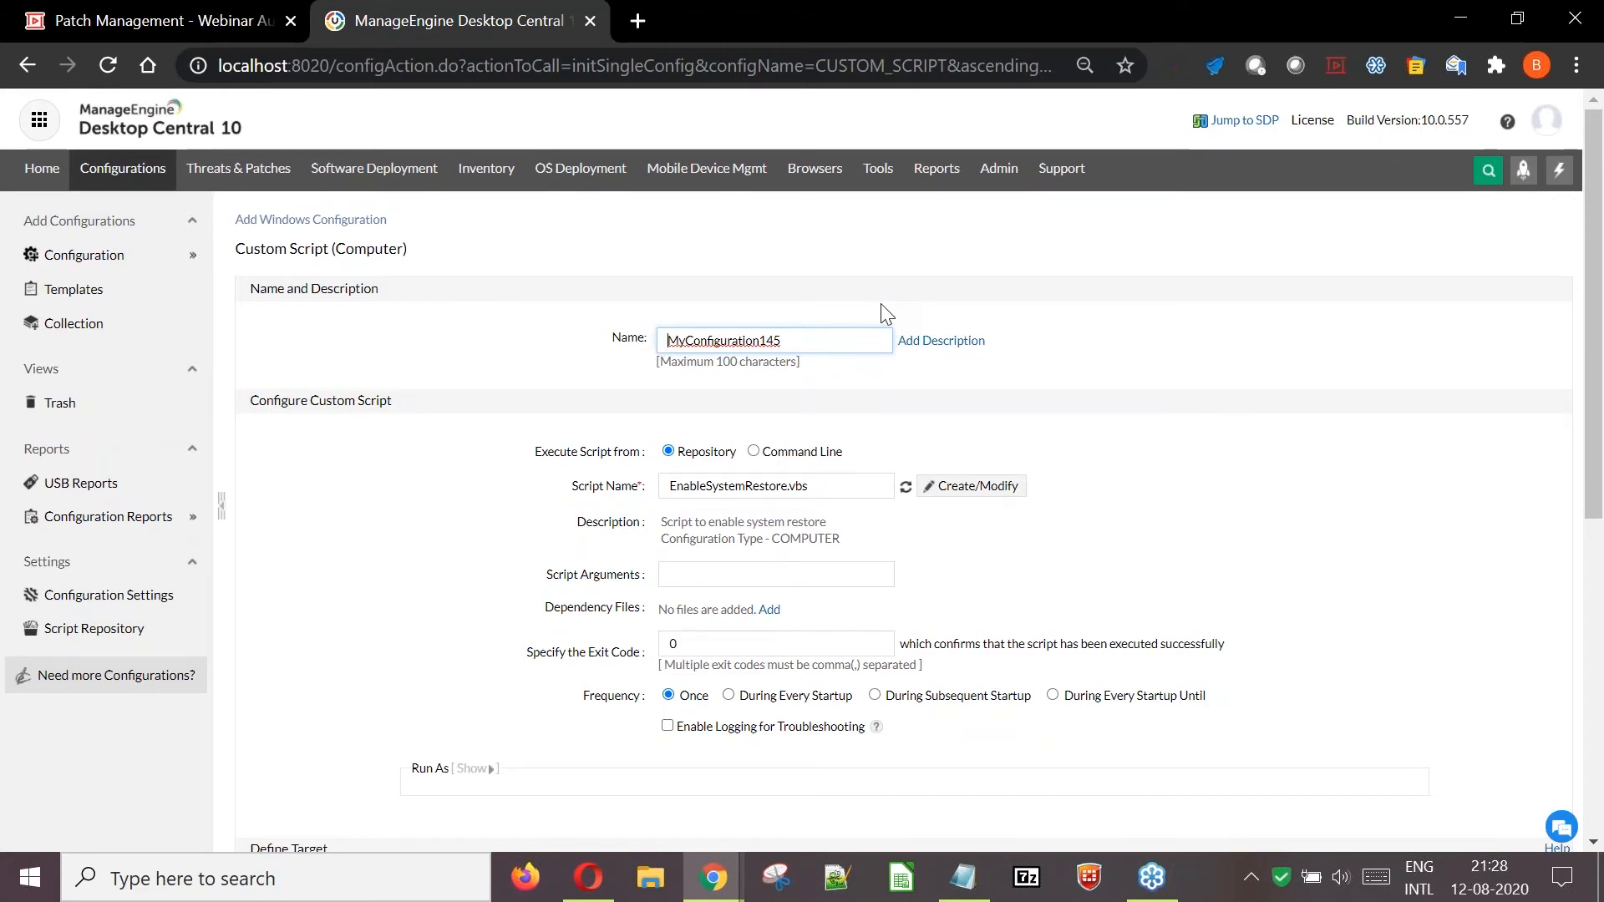
Open a blank announcement form from the Announcement tool to review its fields.
left_click(891, 176)
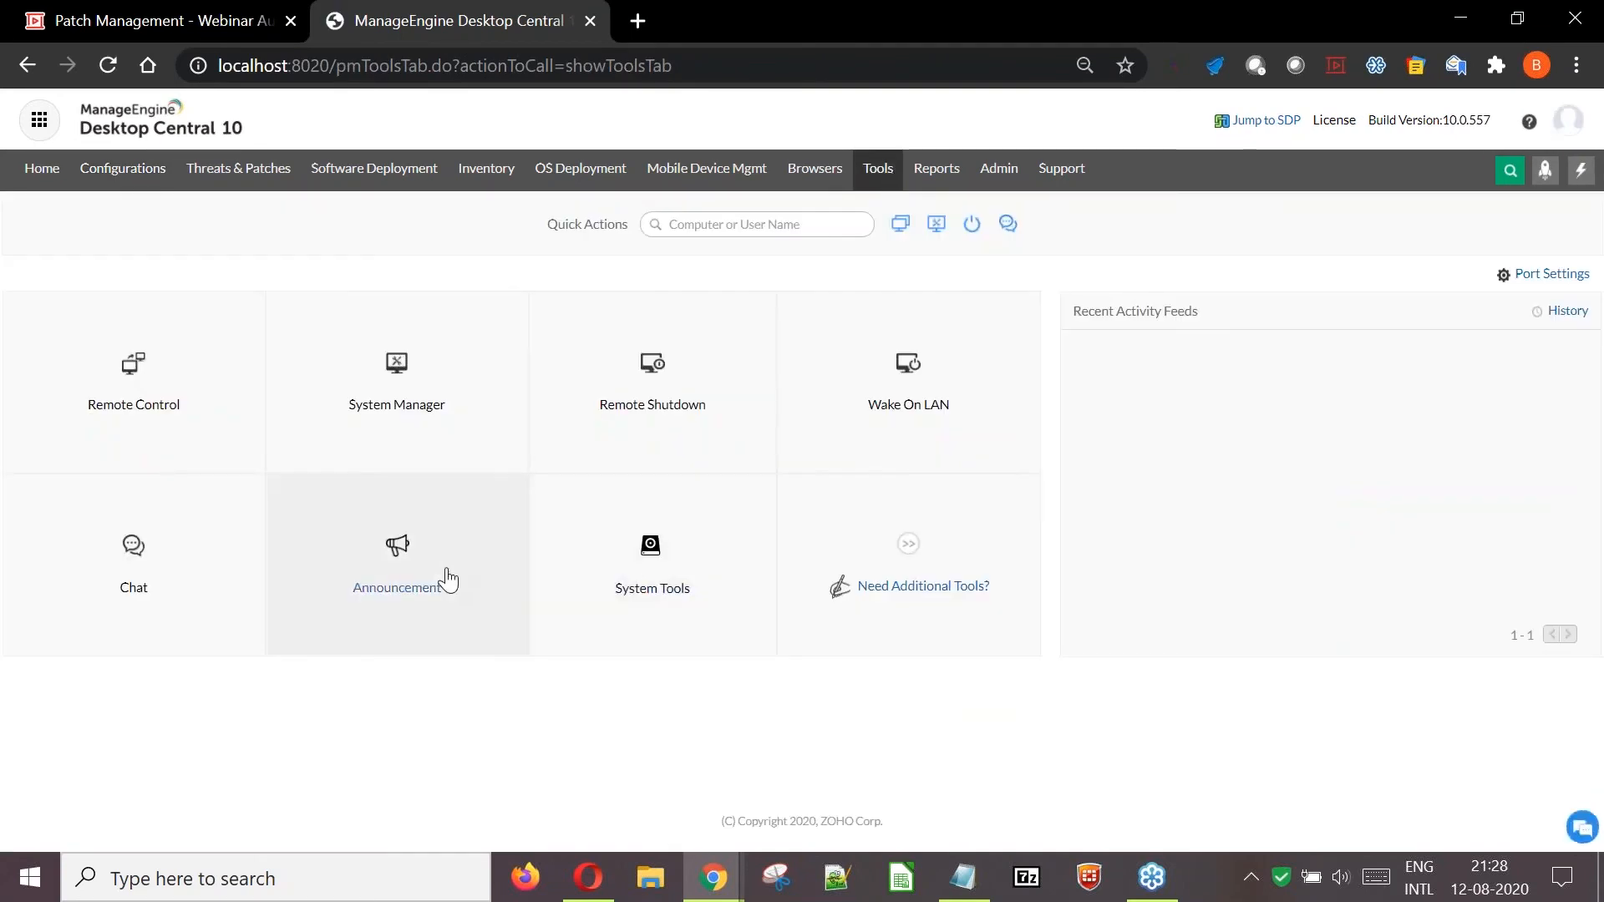
left_click(419, 573)
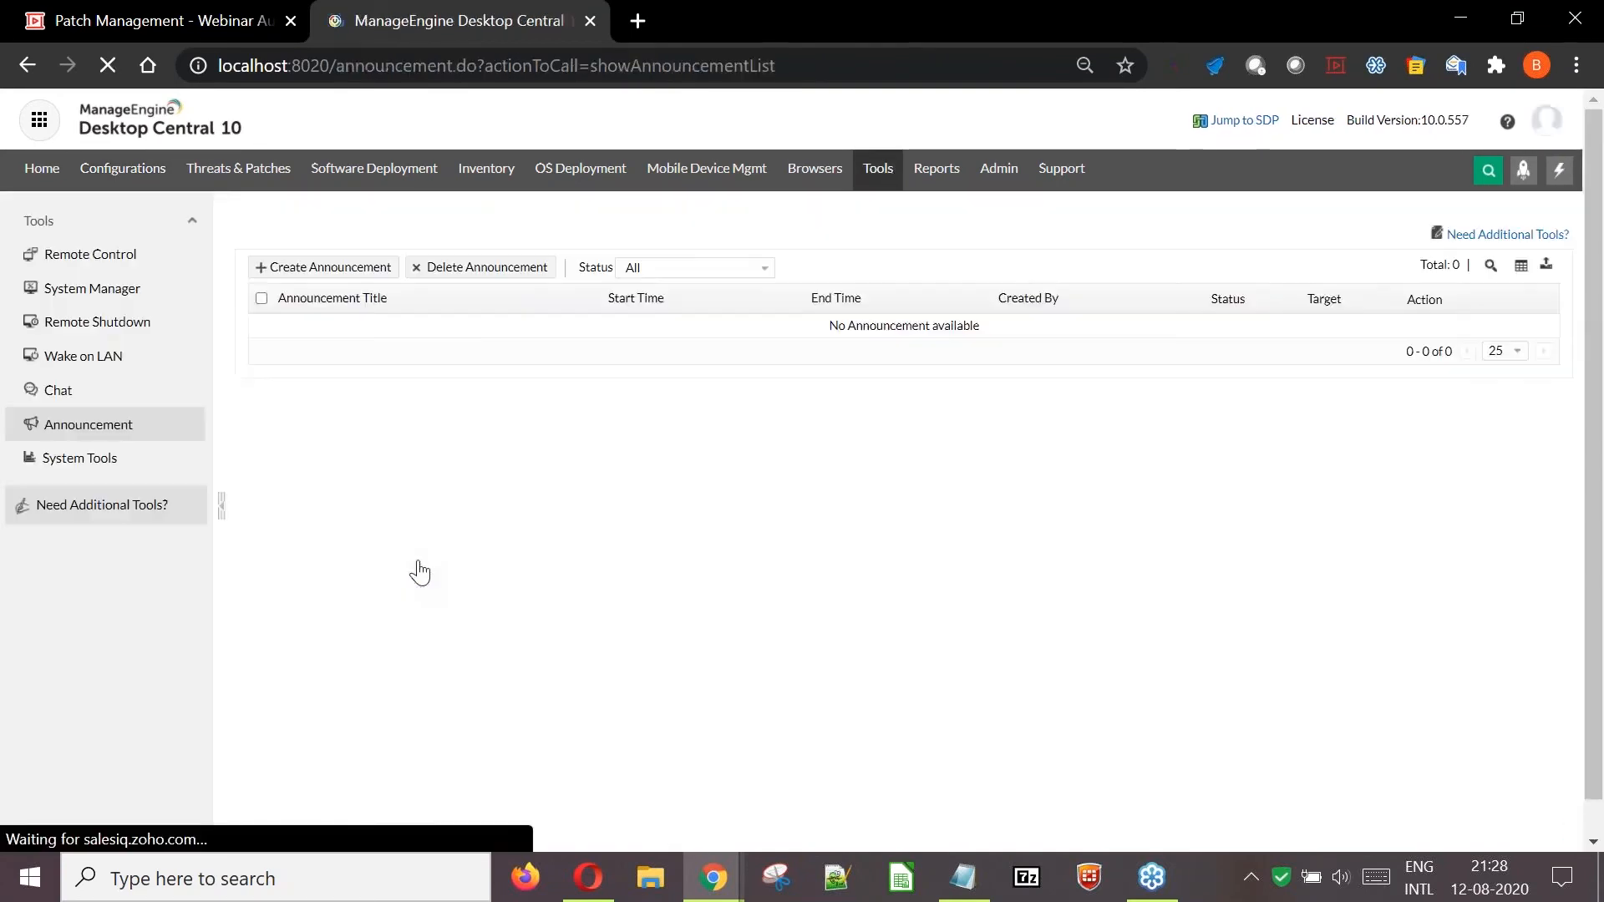
left_click(372, 269)
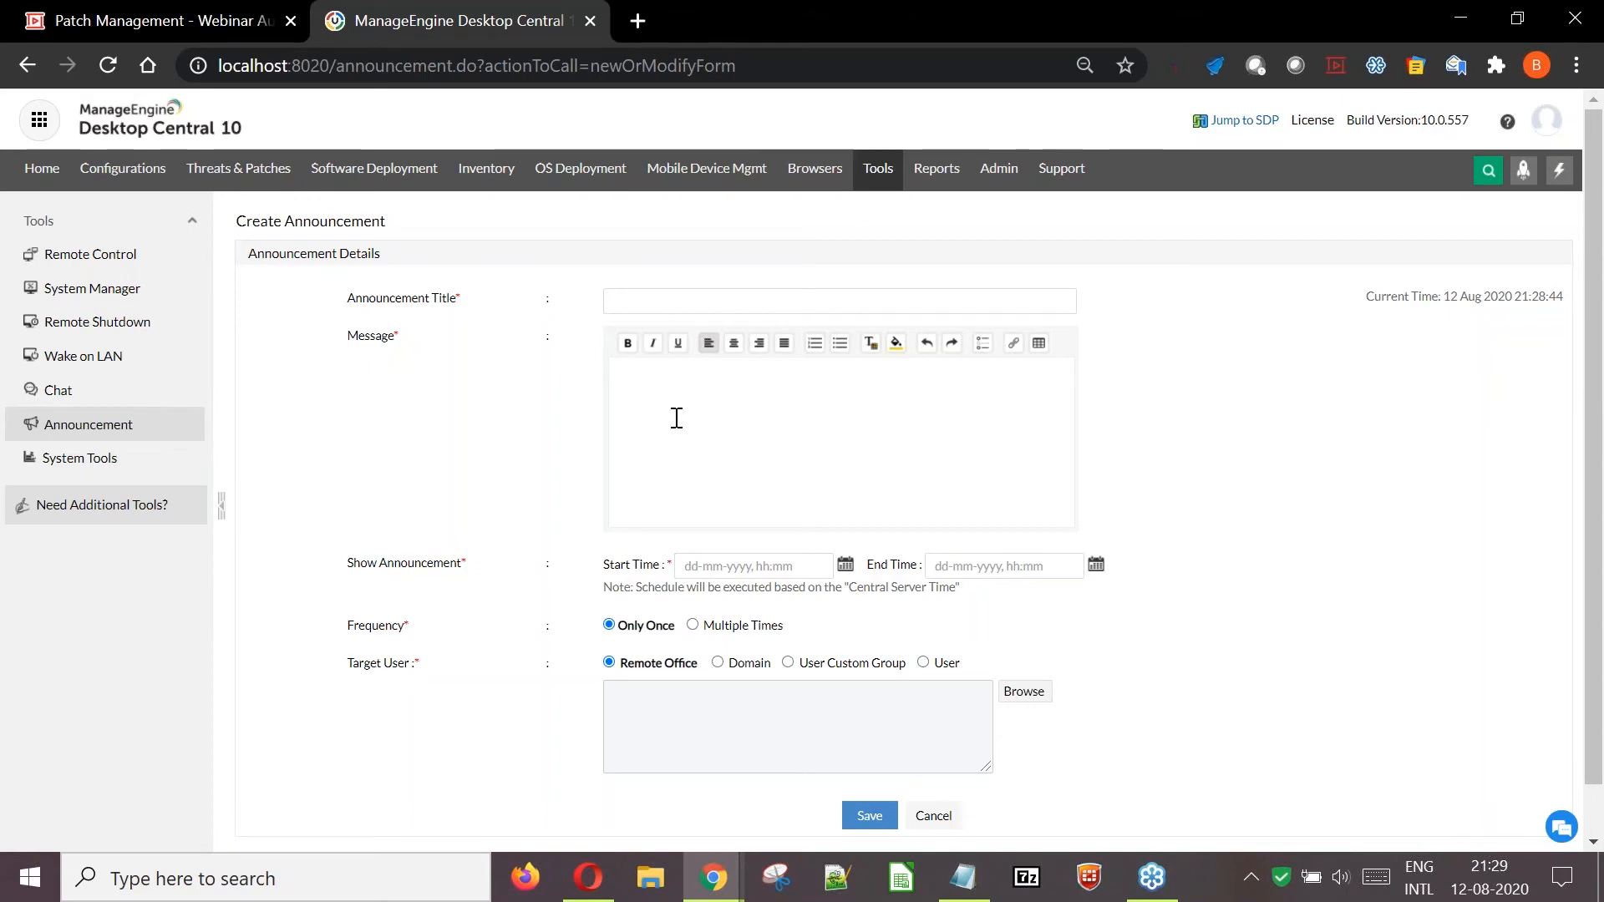
Open the patch proxy settings to view how the central server connects to the internet.
left_click(999, 168)
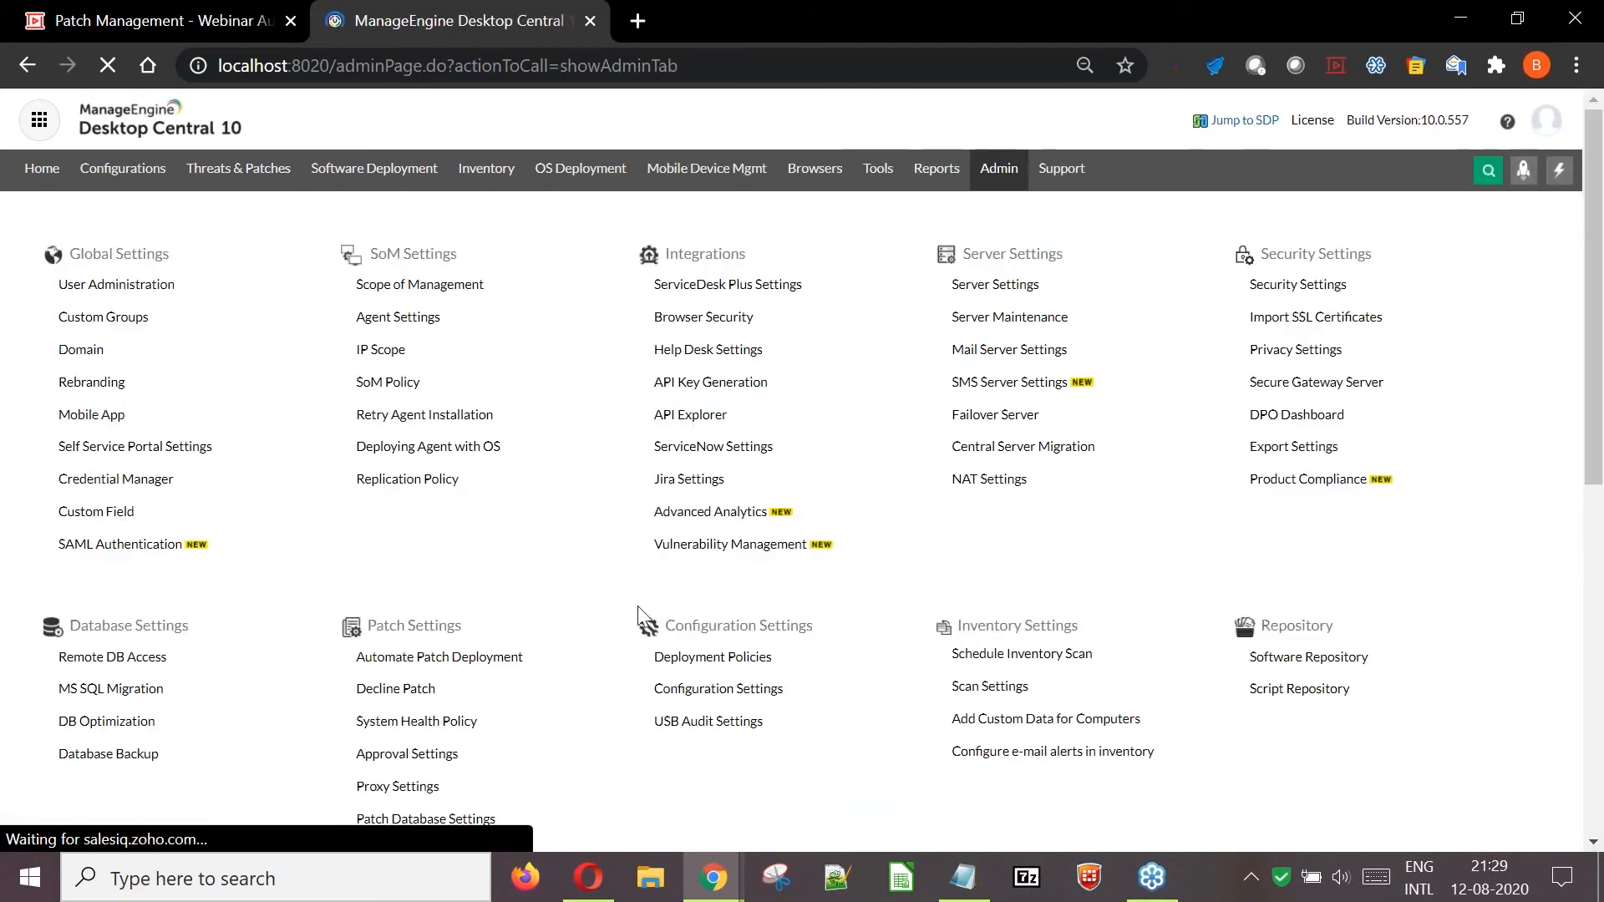
left_click(398, 786)
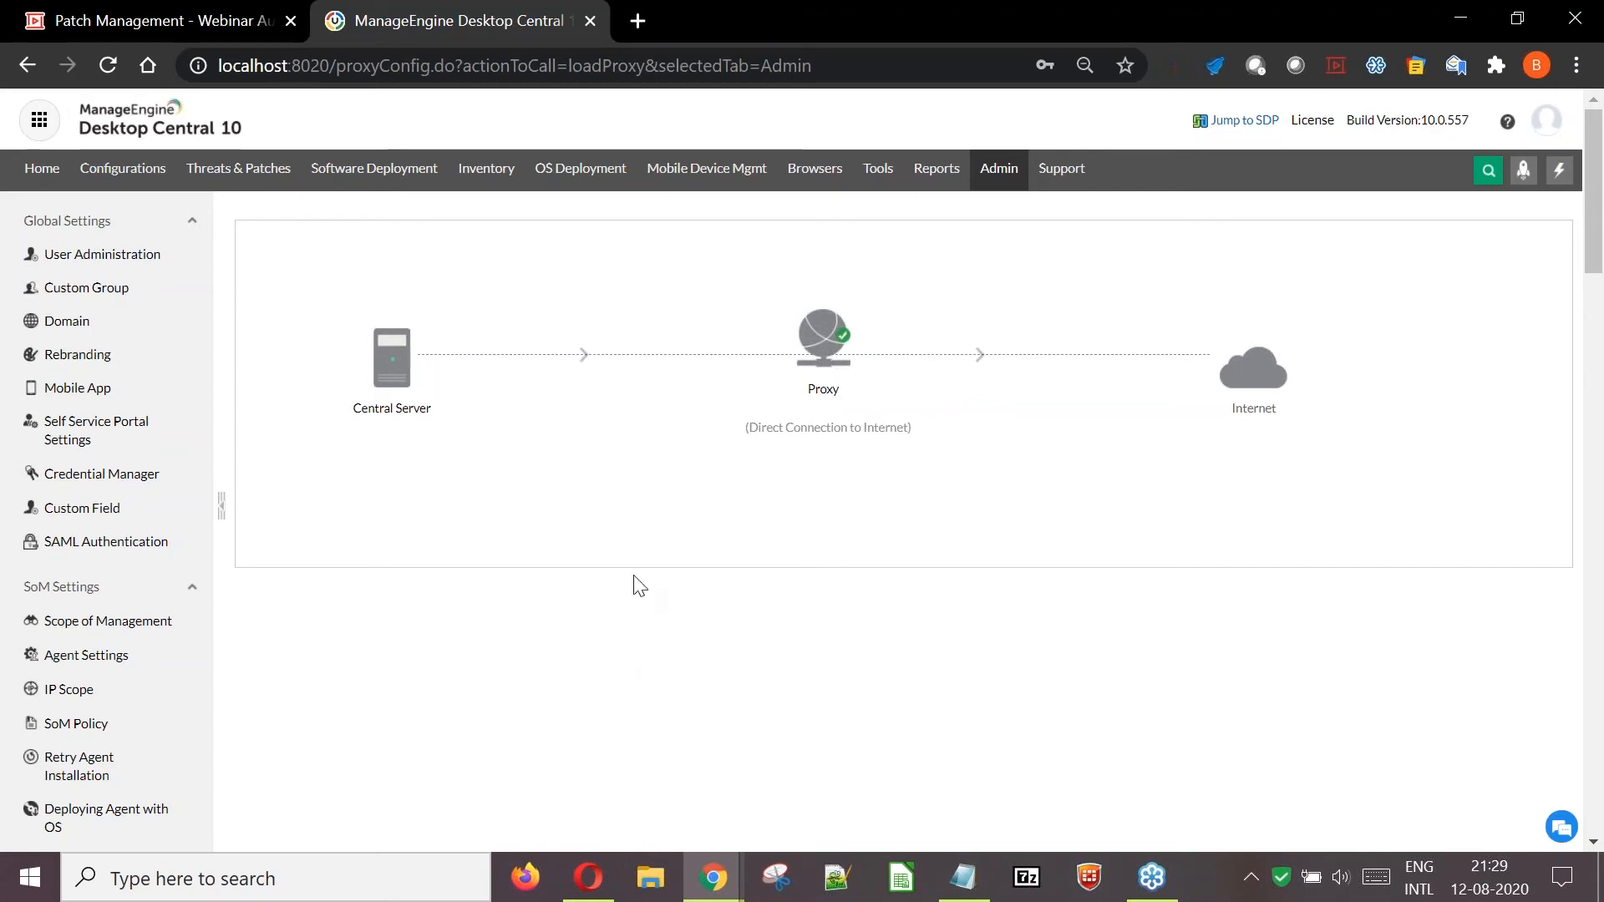
In the Patch Database Settings, exclude Preview Rollups and Optional Updates from the managed Windows Microsoft updates.
left_click(995, 178)
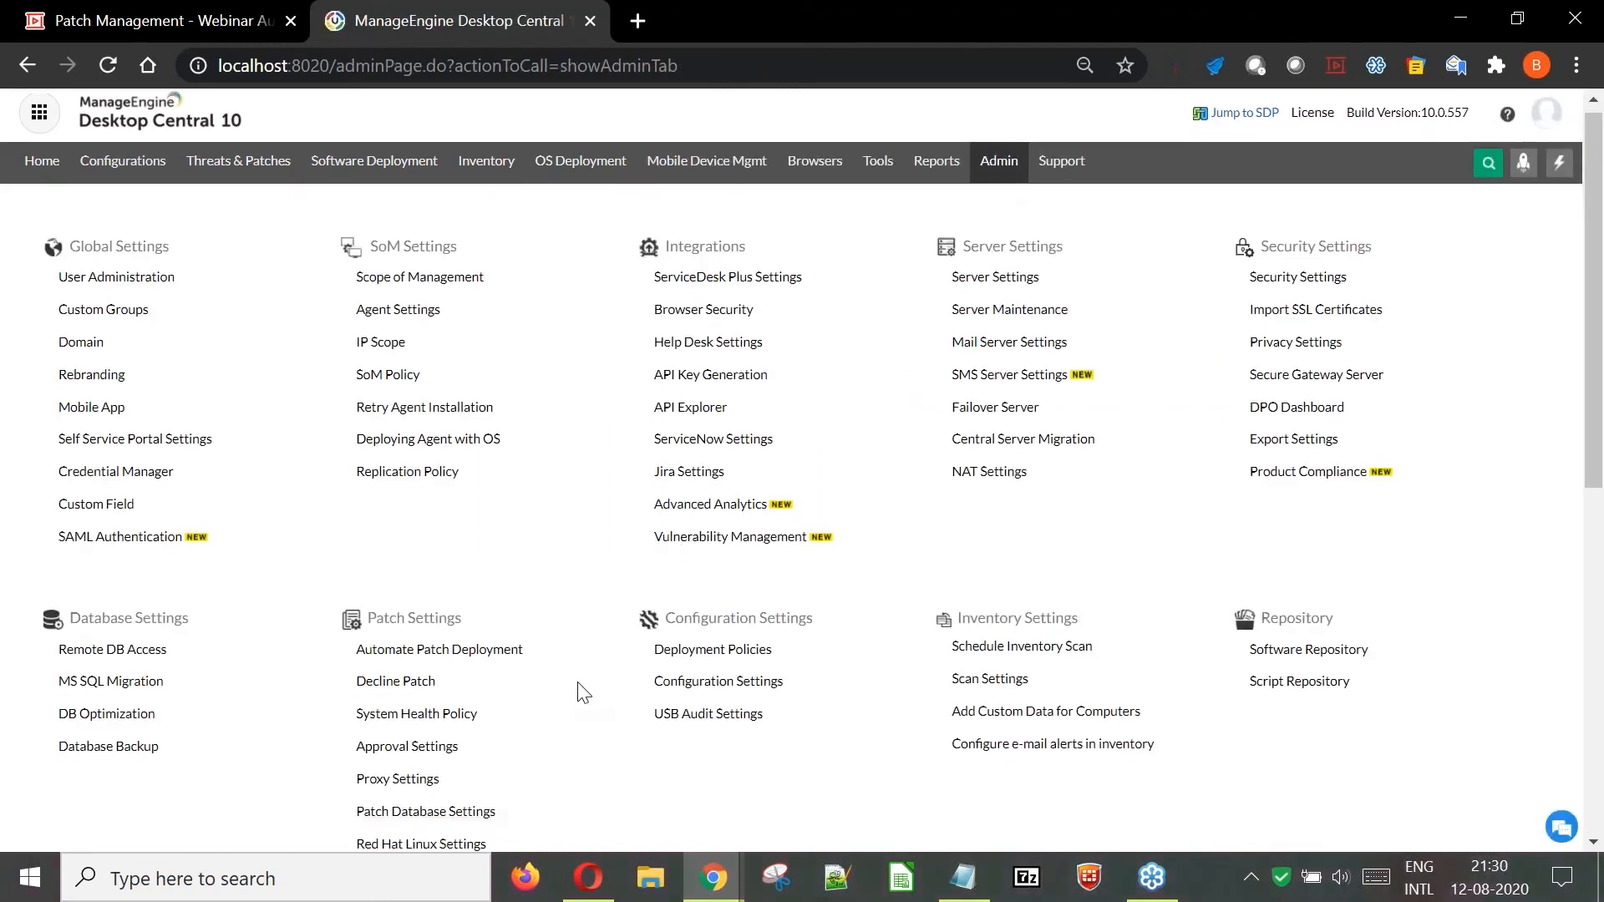
scroll(579, 691, "down", 1)
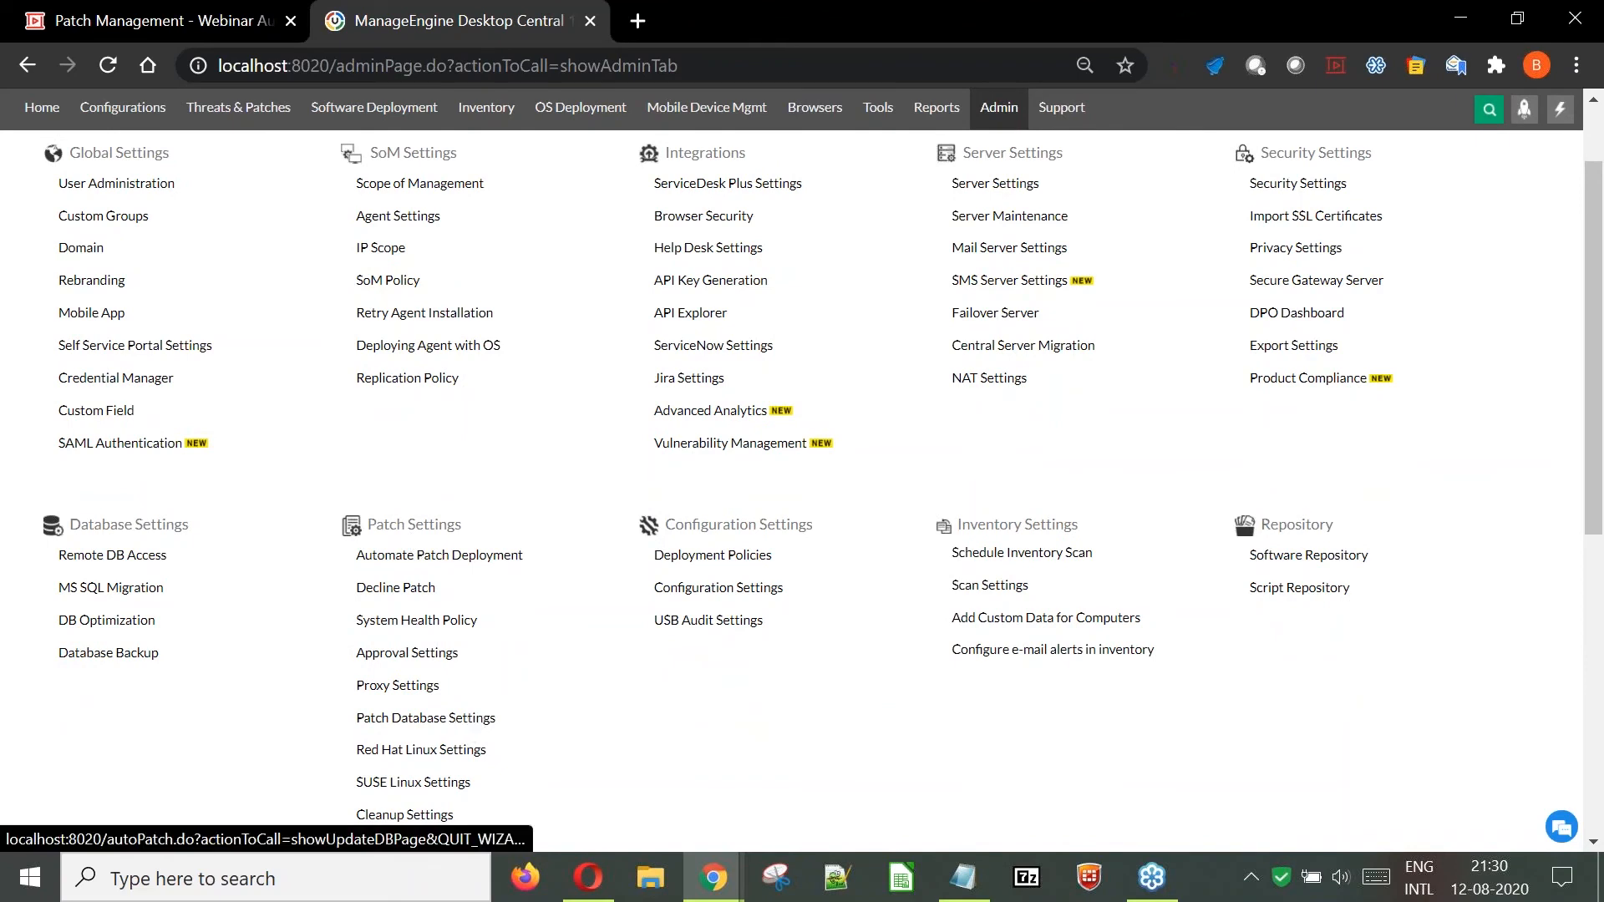
left_click(477, 717)
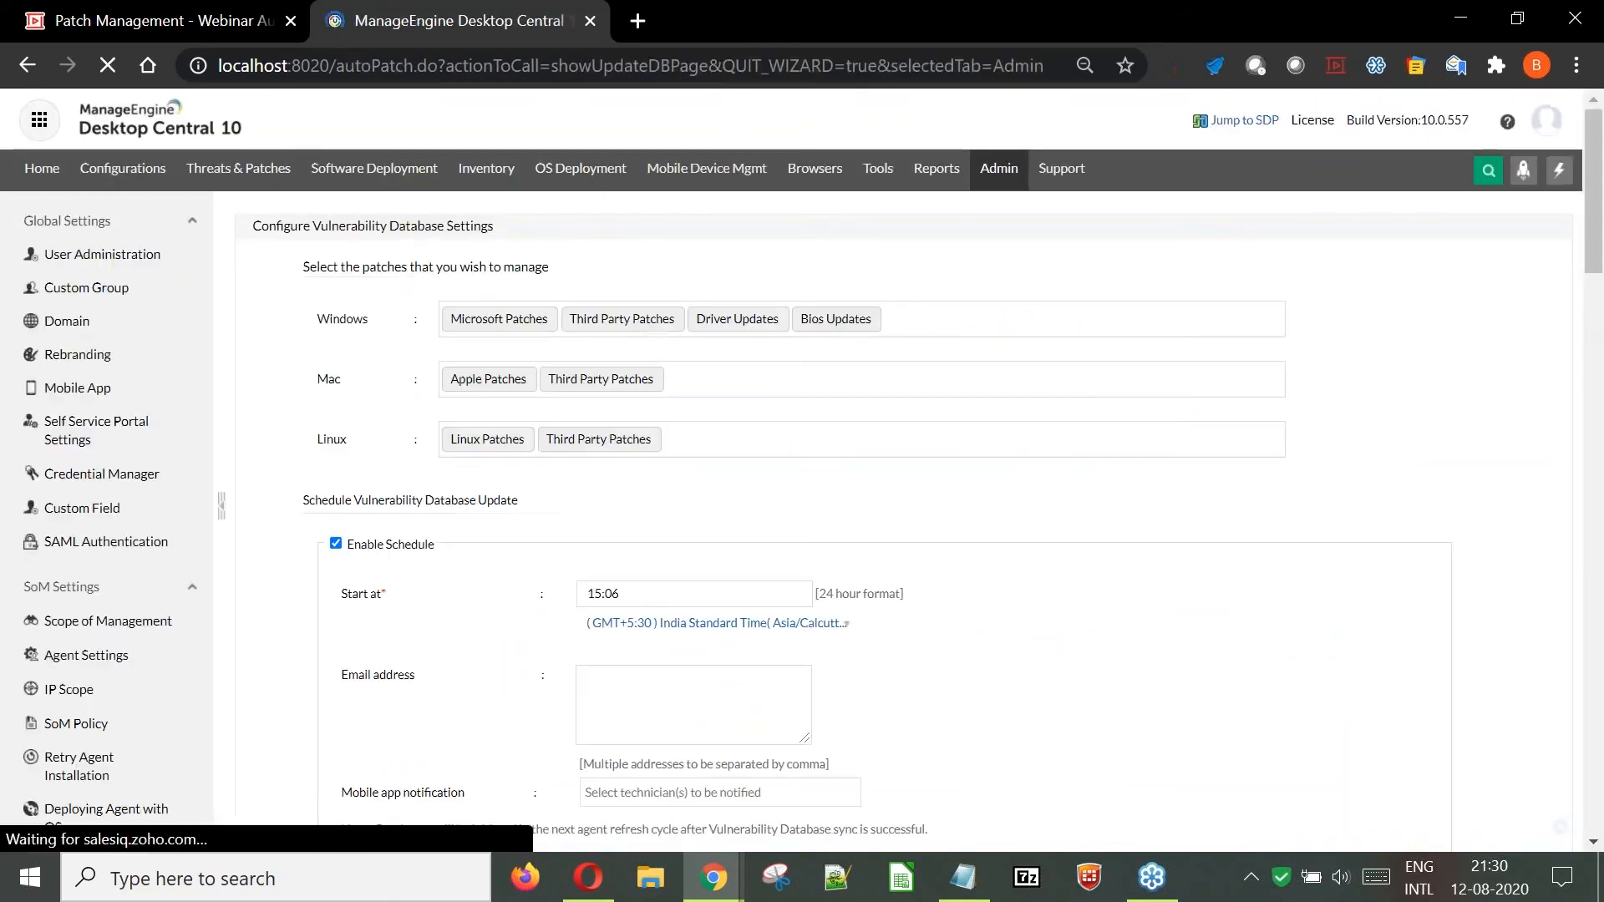
left_click(915, 328)
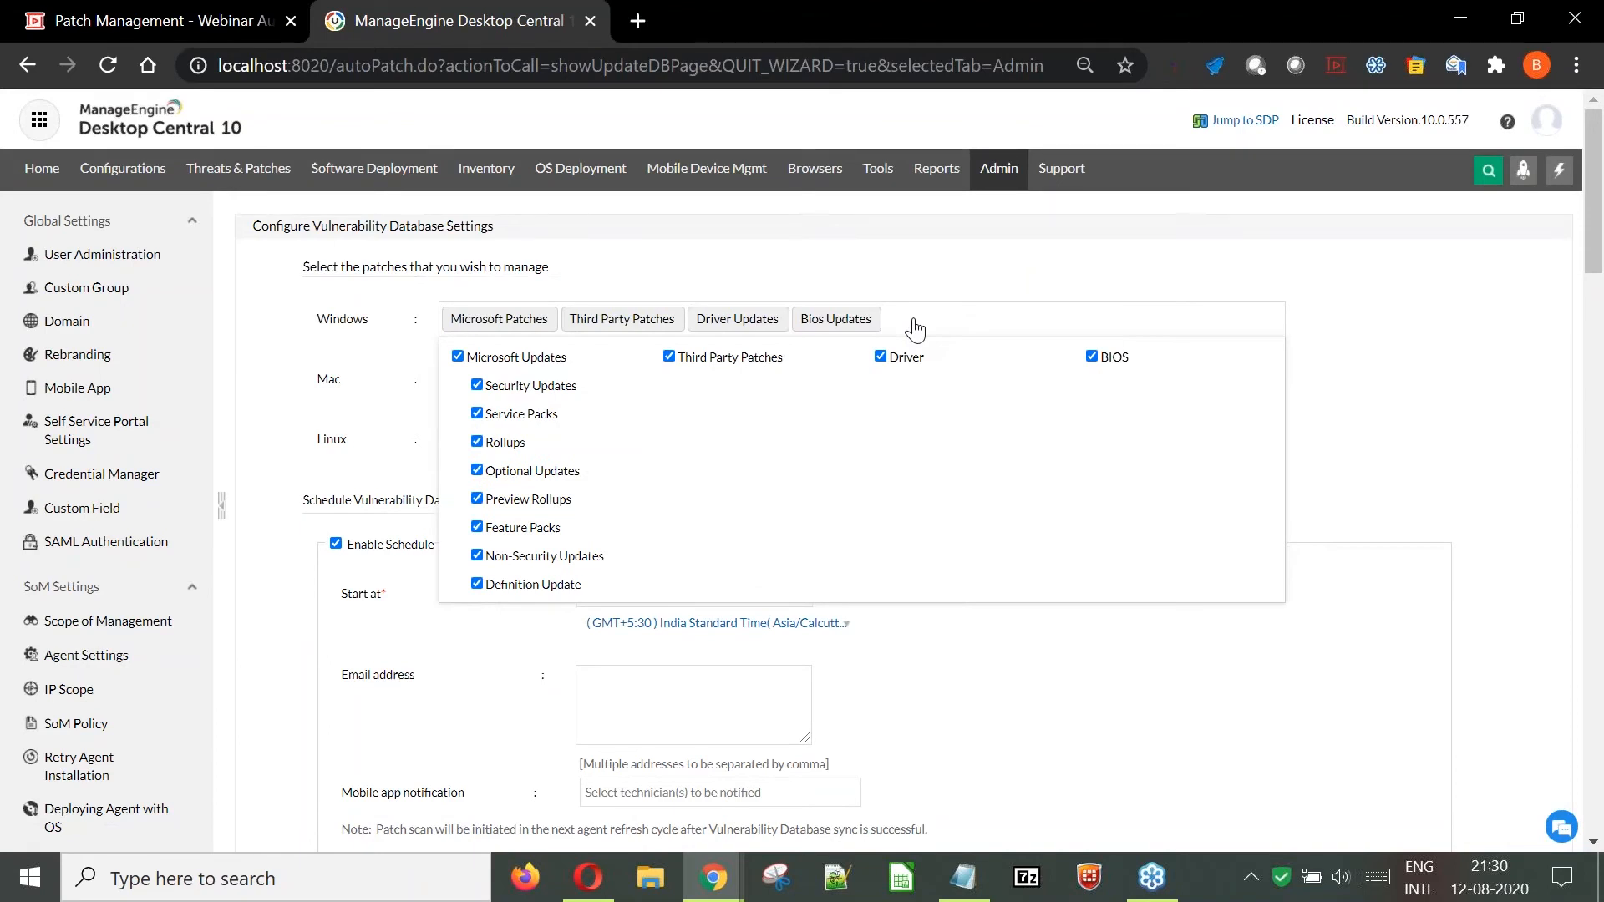
left_click(477, 500)
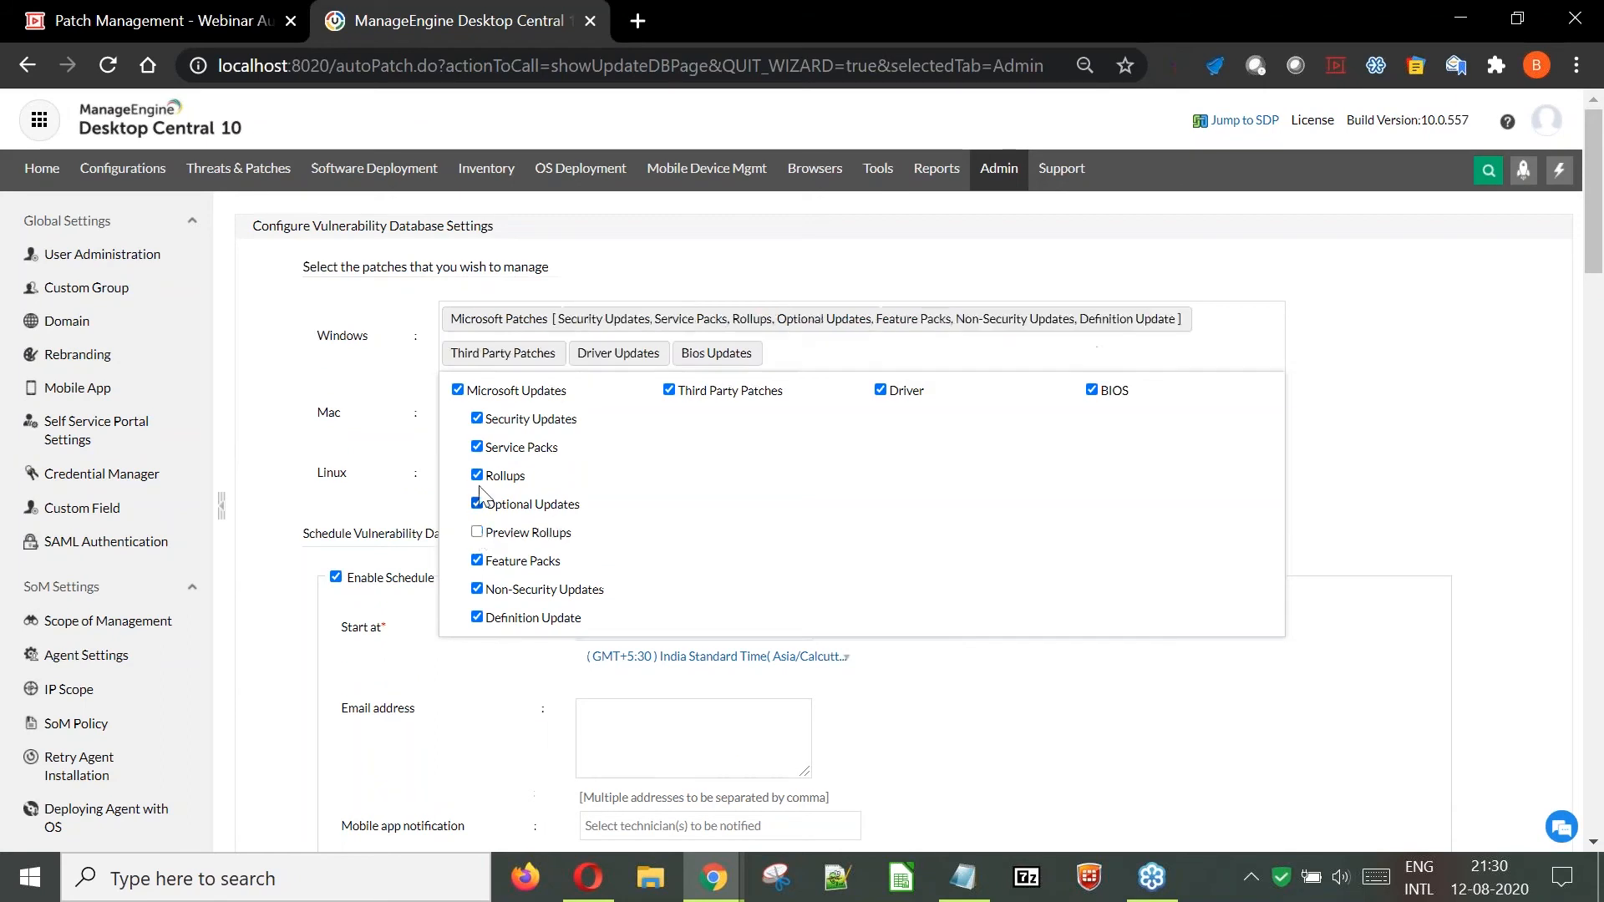
left_click(477, 504)
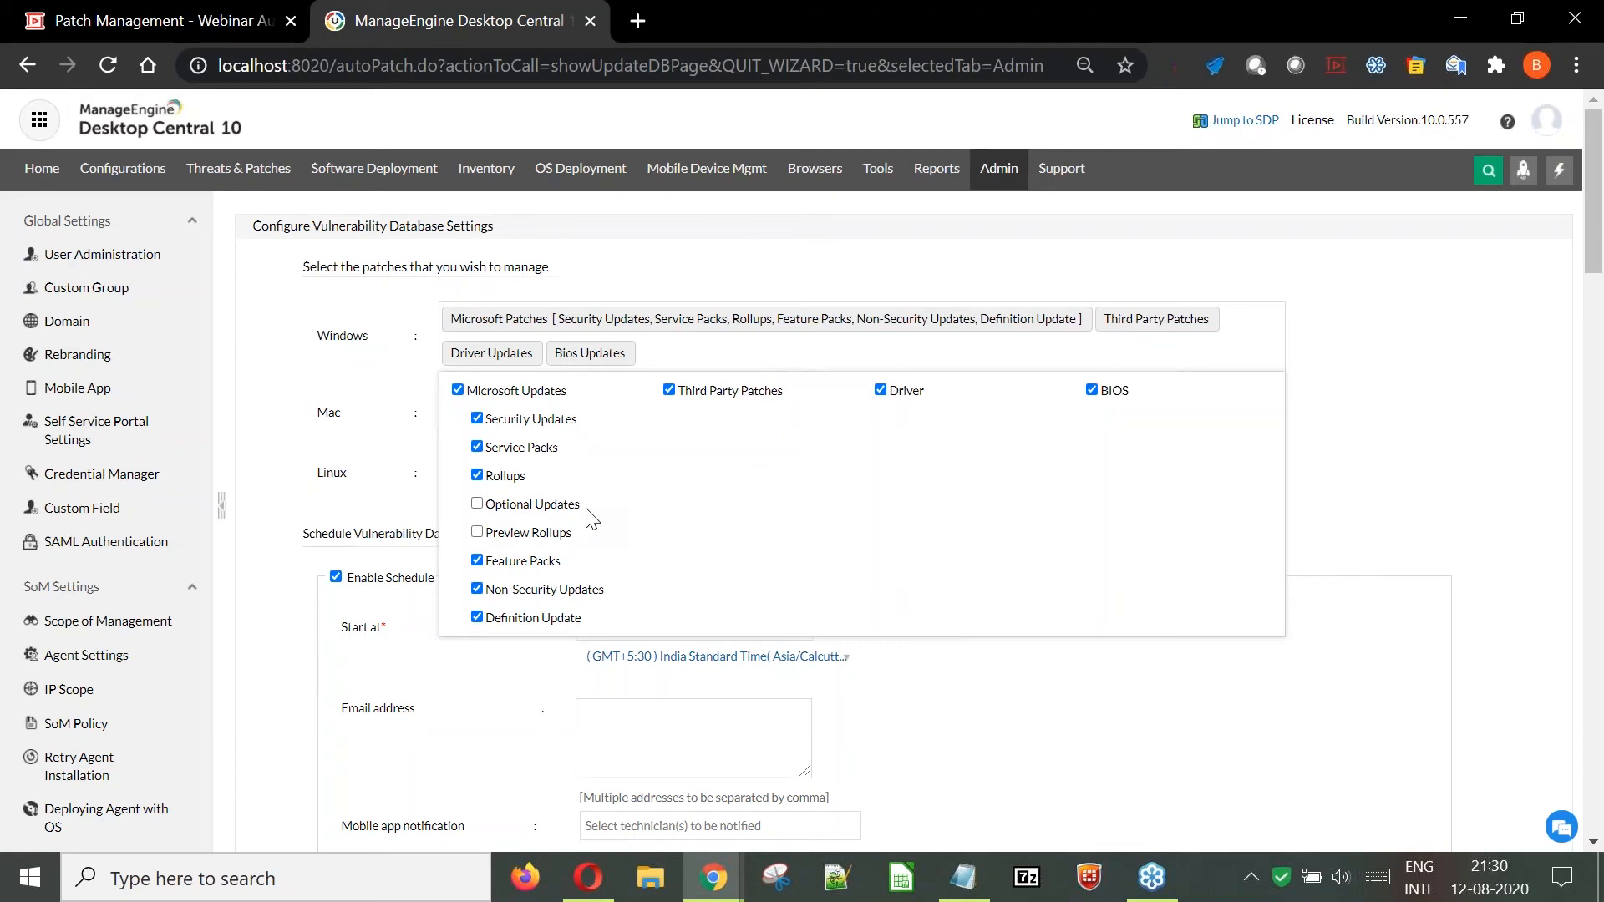
left_click(278, 431)
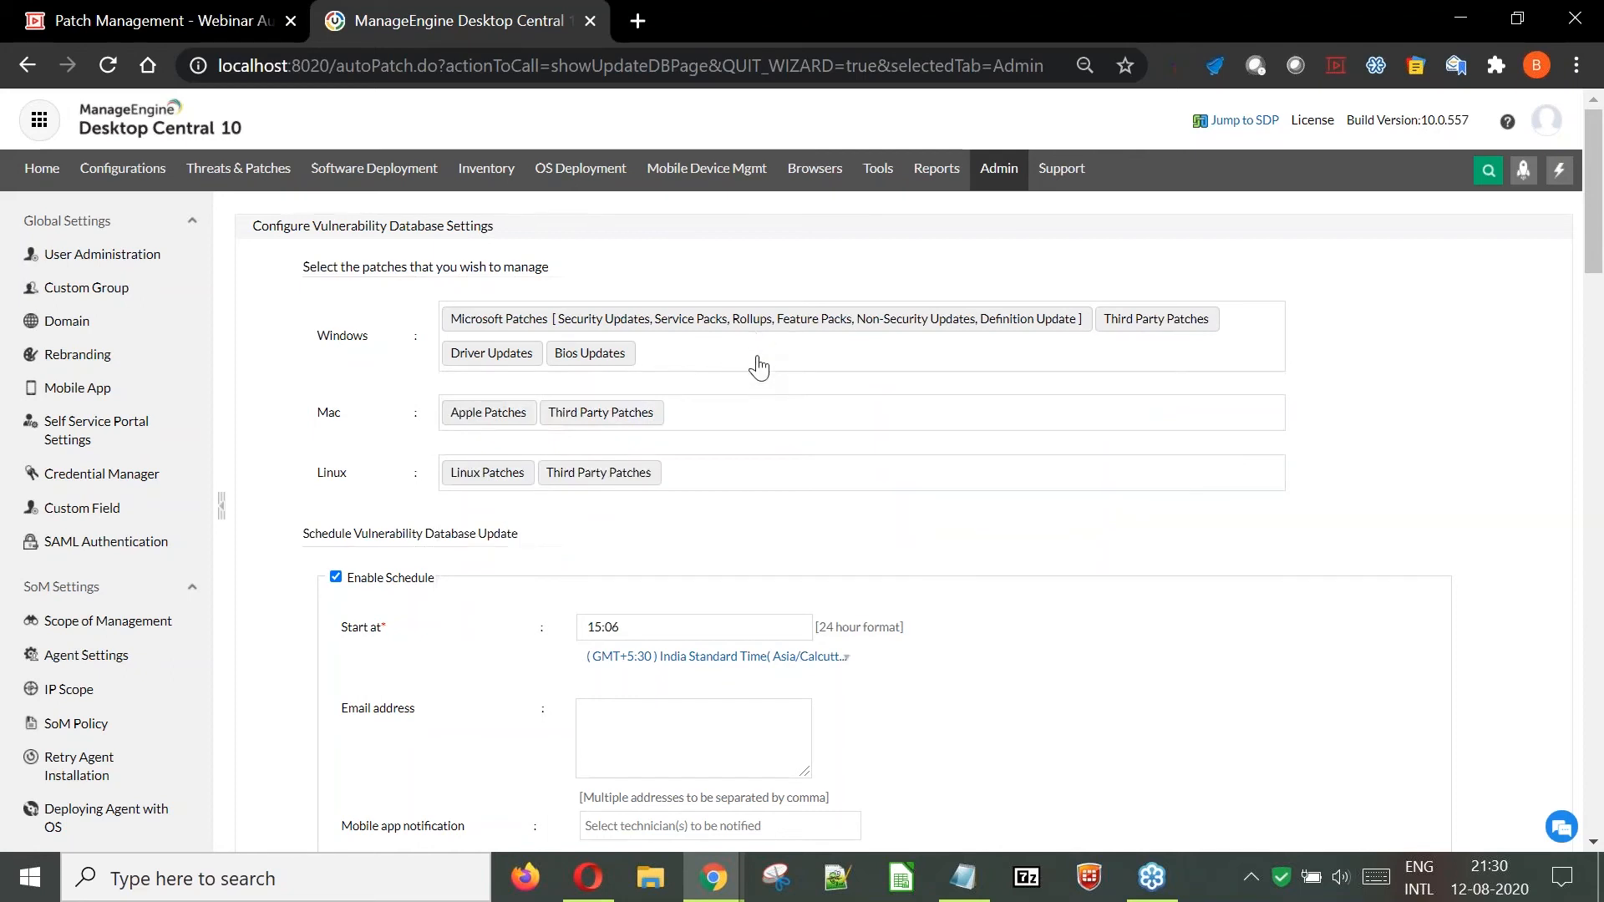
Review the vulnerability database update schedule, including its start time and the available time zones.
left_click_drag(354, 534, 529, 543)
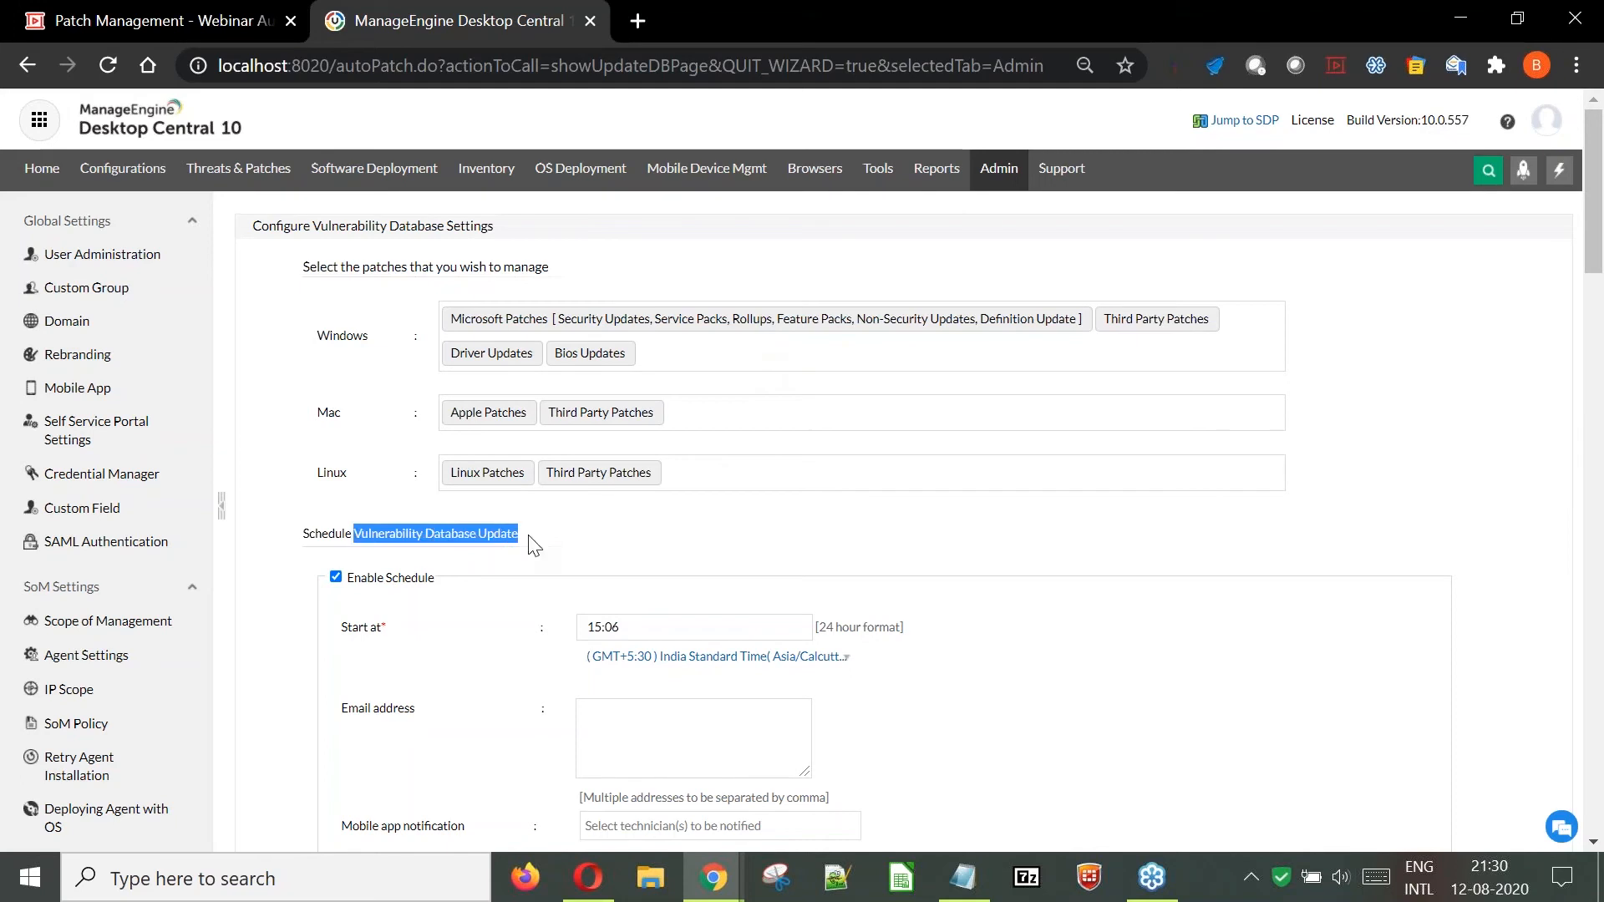
left_click(535, 545)
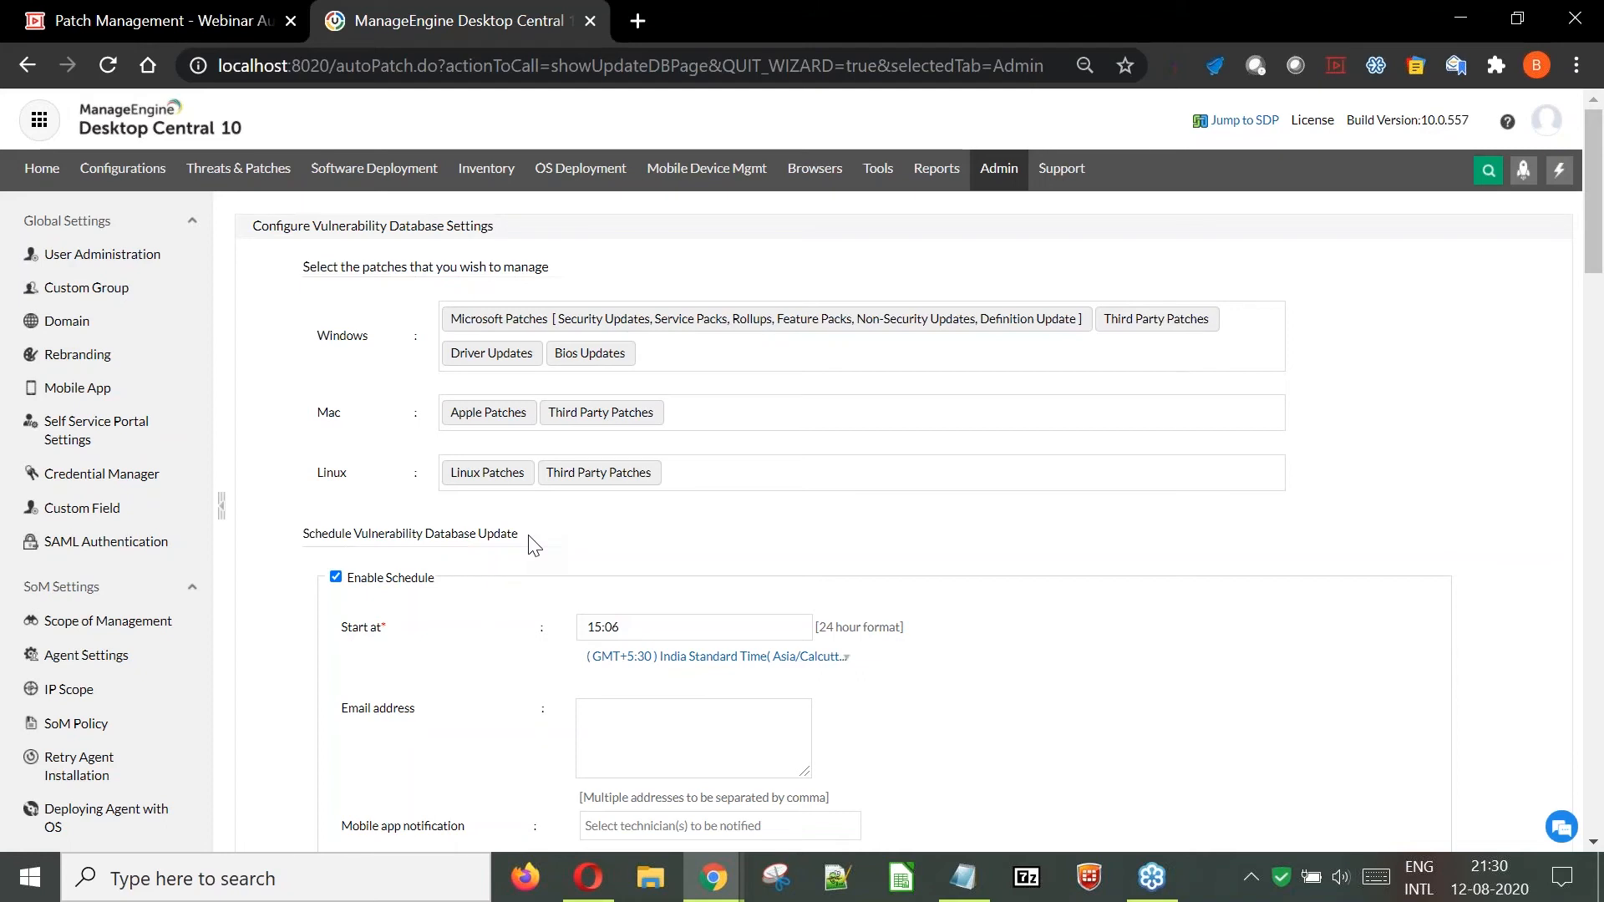
left_click_drag(644, 627, 544, 625)
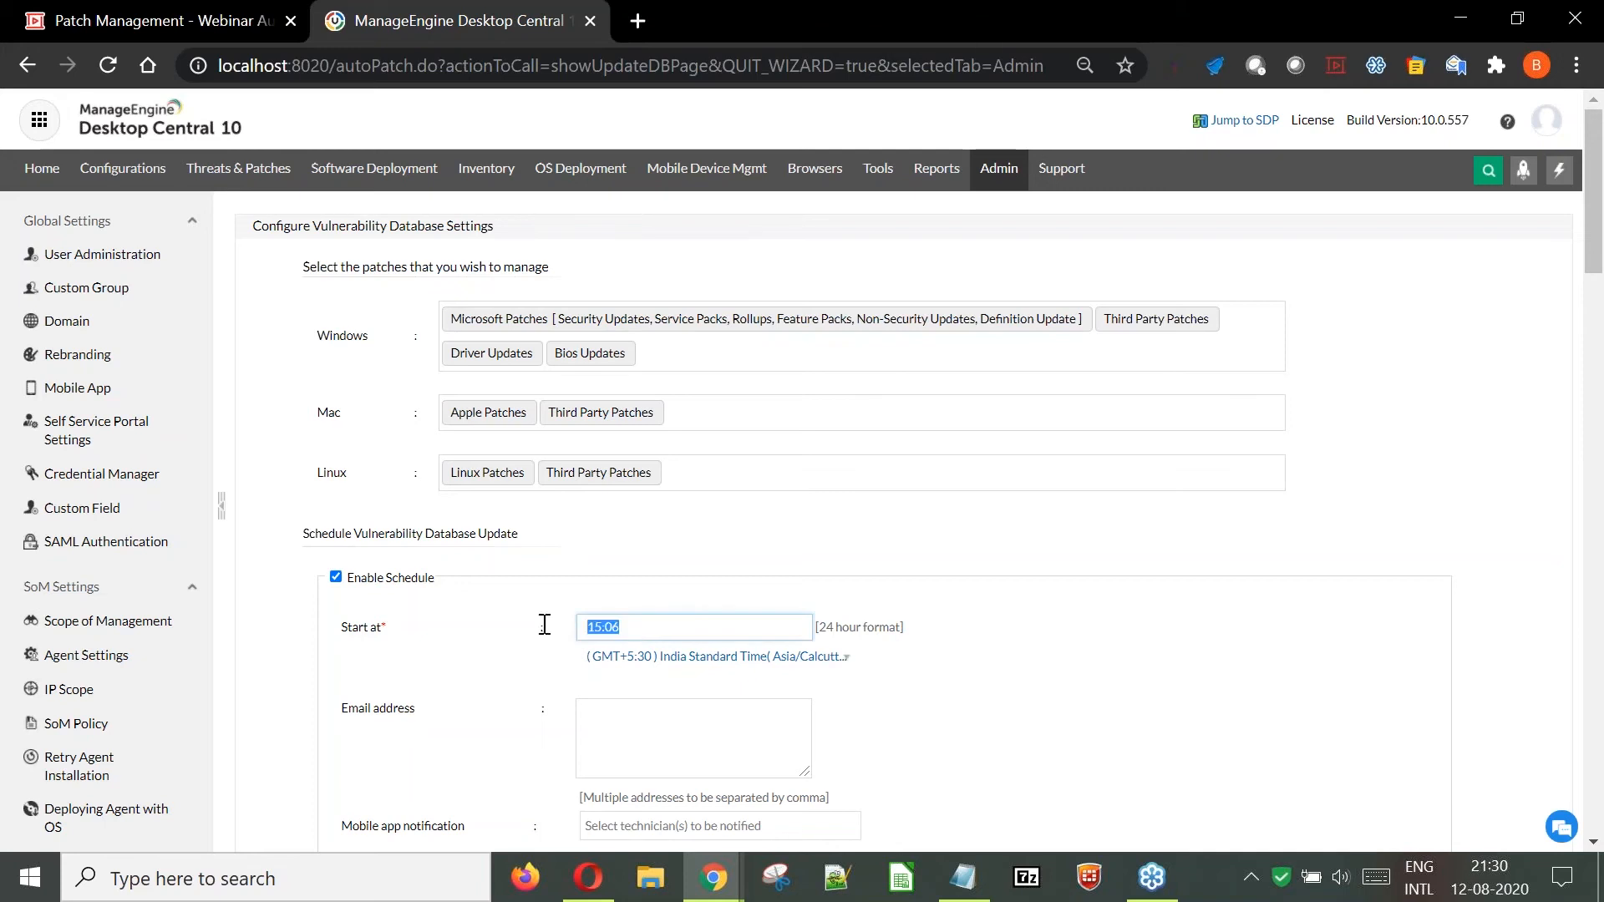
left_click(720, 659)
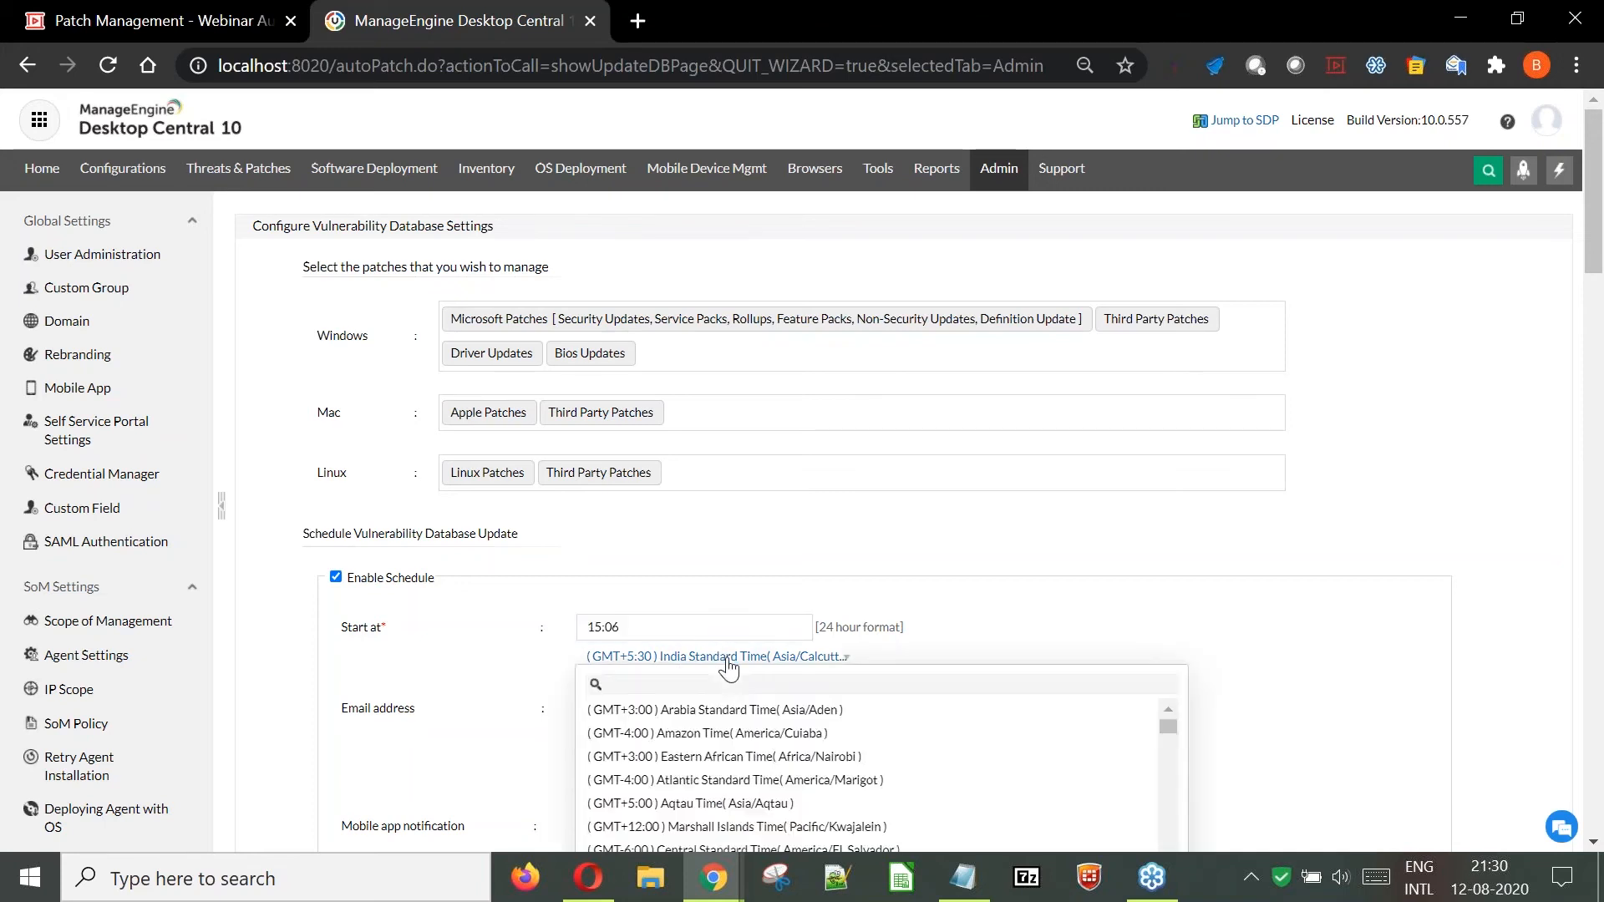
left_click(763, 569)
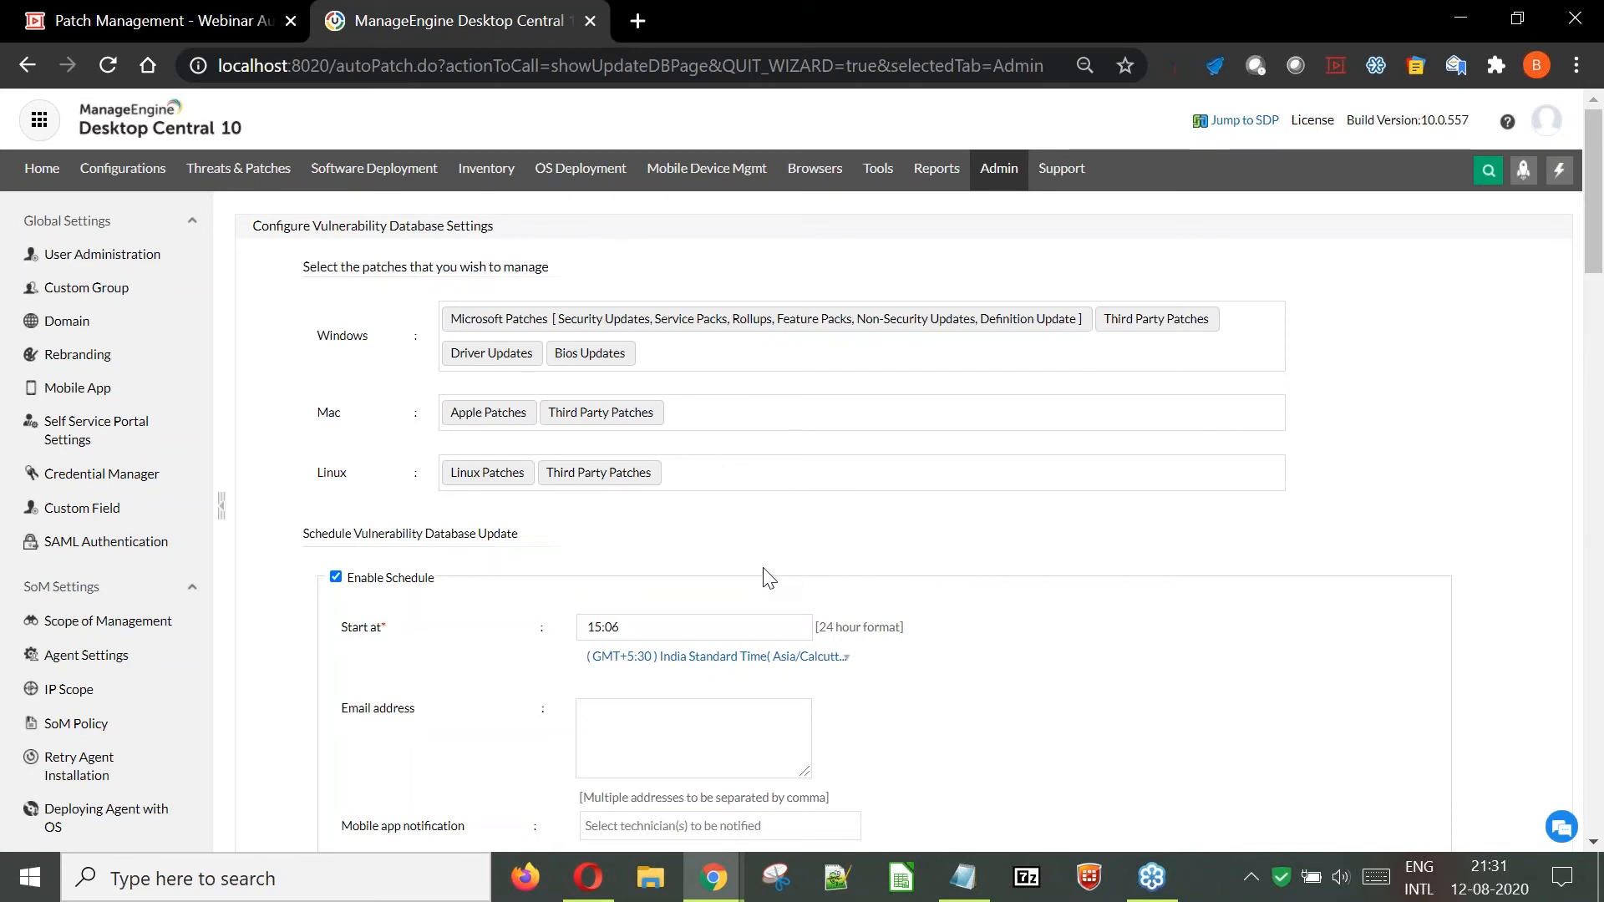
Switch to the Patch Management webinar presentation, start the slideshow, and advance to the Patch DB sync & Scanning Process slide.
left_click(199, 23)
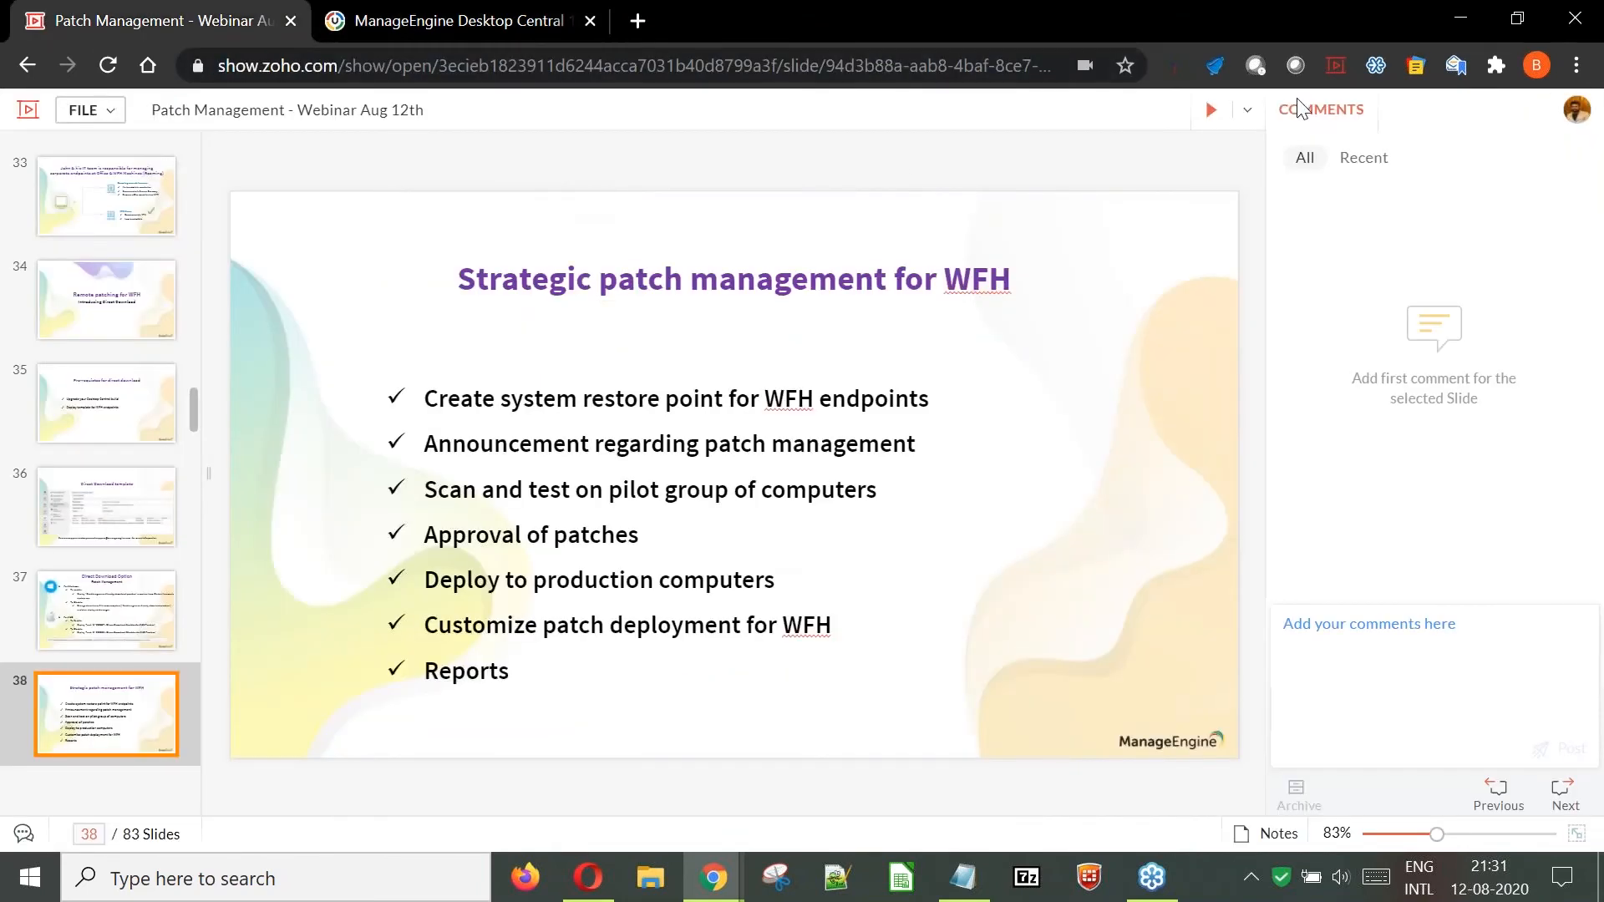
left_click(1211, 112)
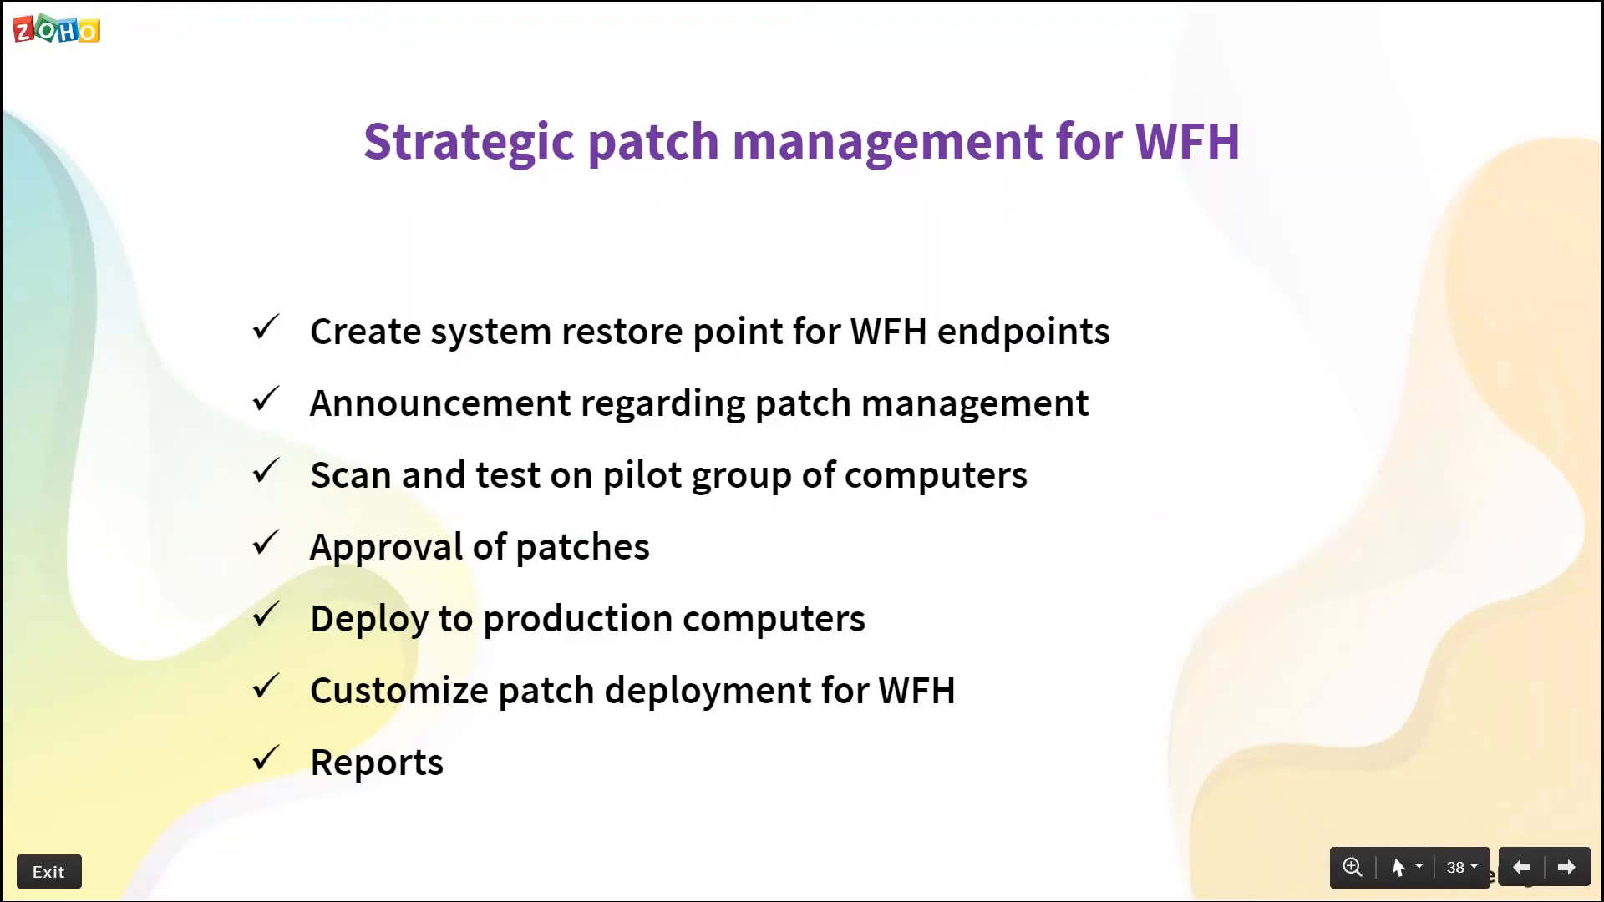
key("Right")
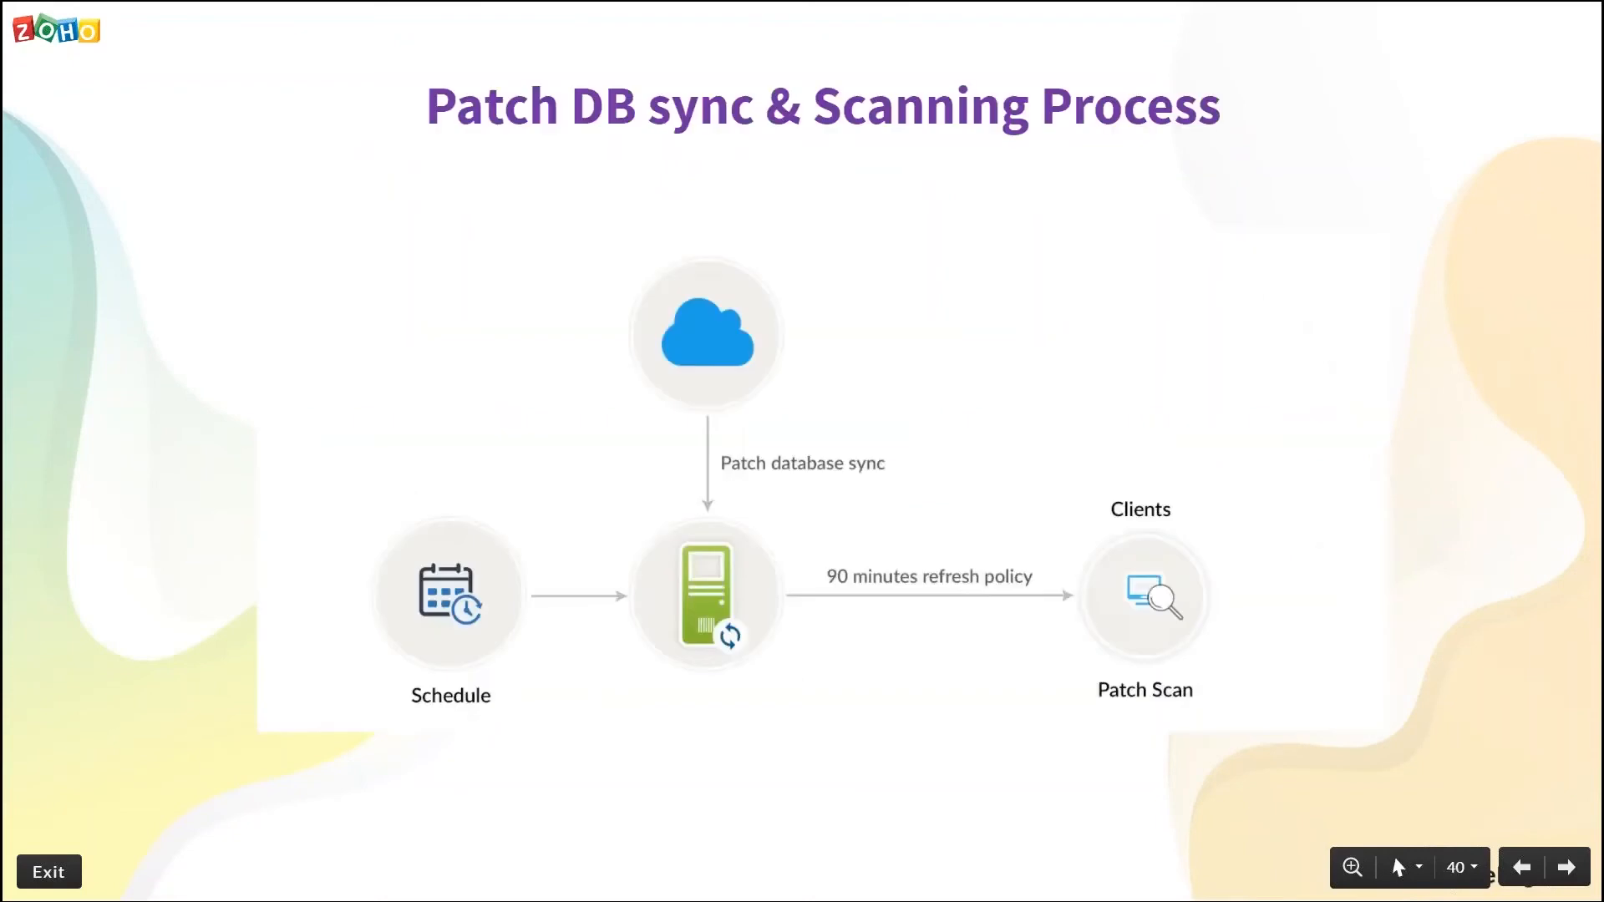
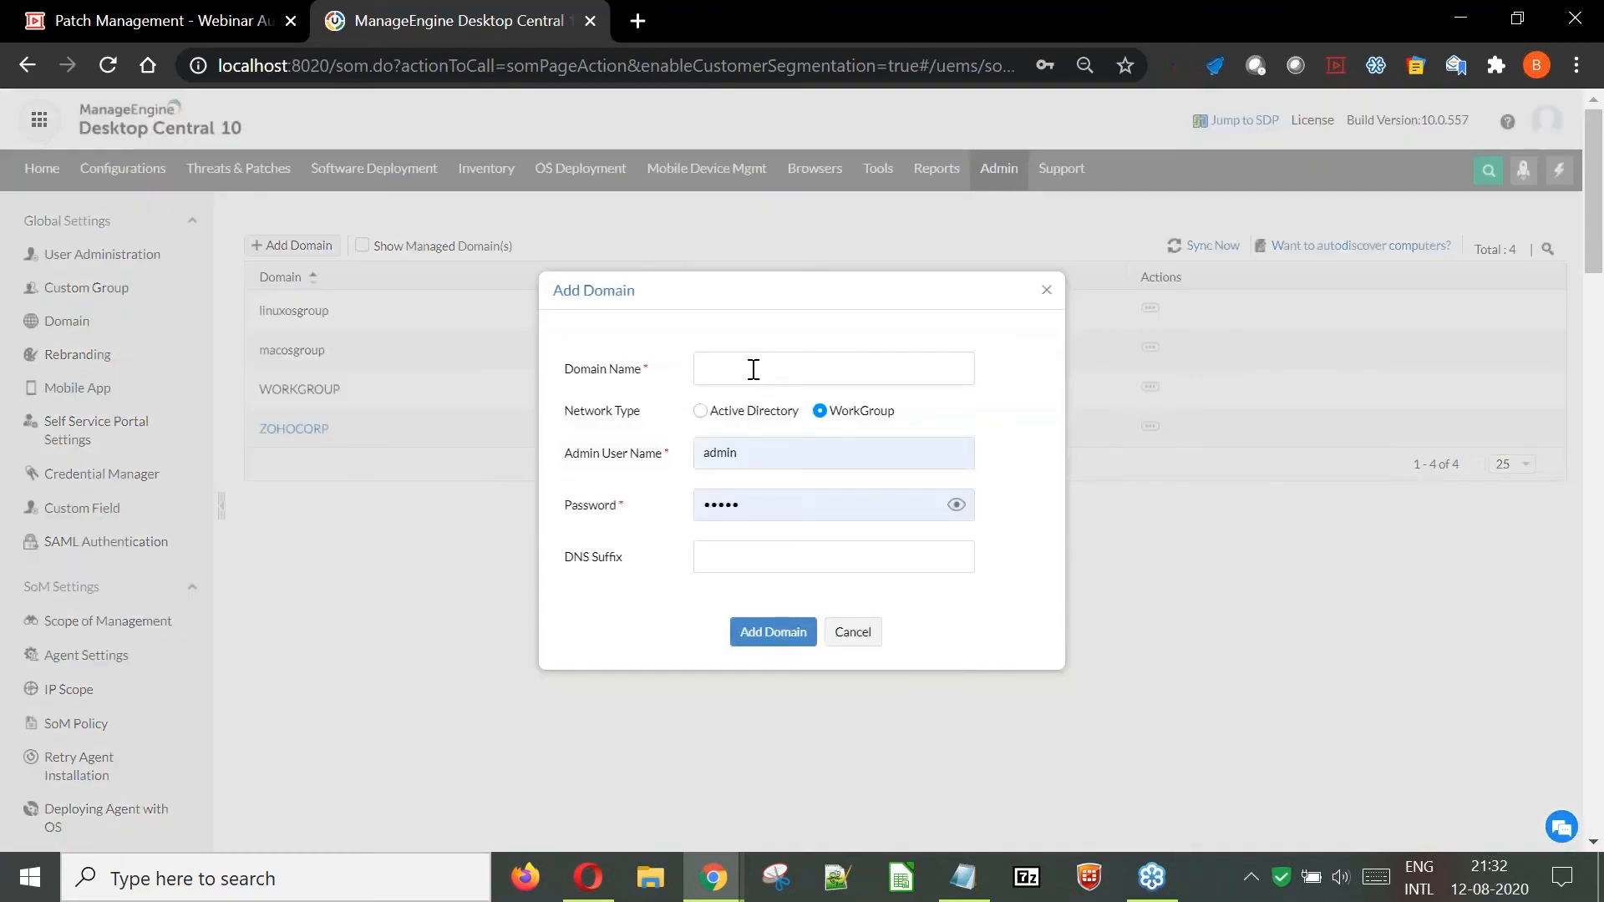
Show the Active Directory fields of the Add Domain form and close it without adding a domain.
left_click(735, 366)
left_click(700, 412)
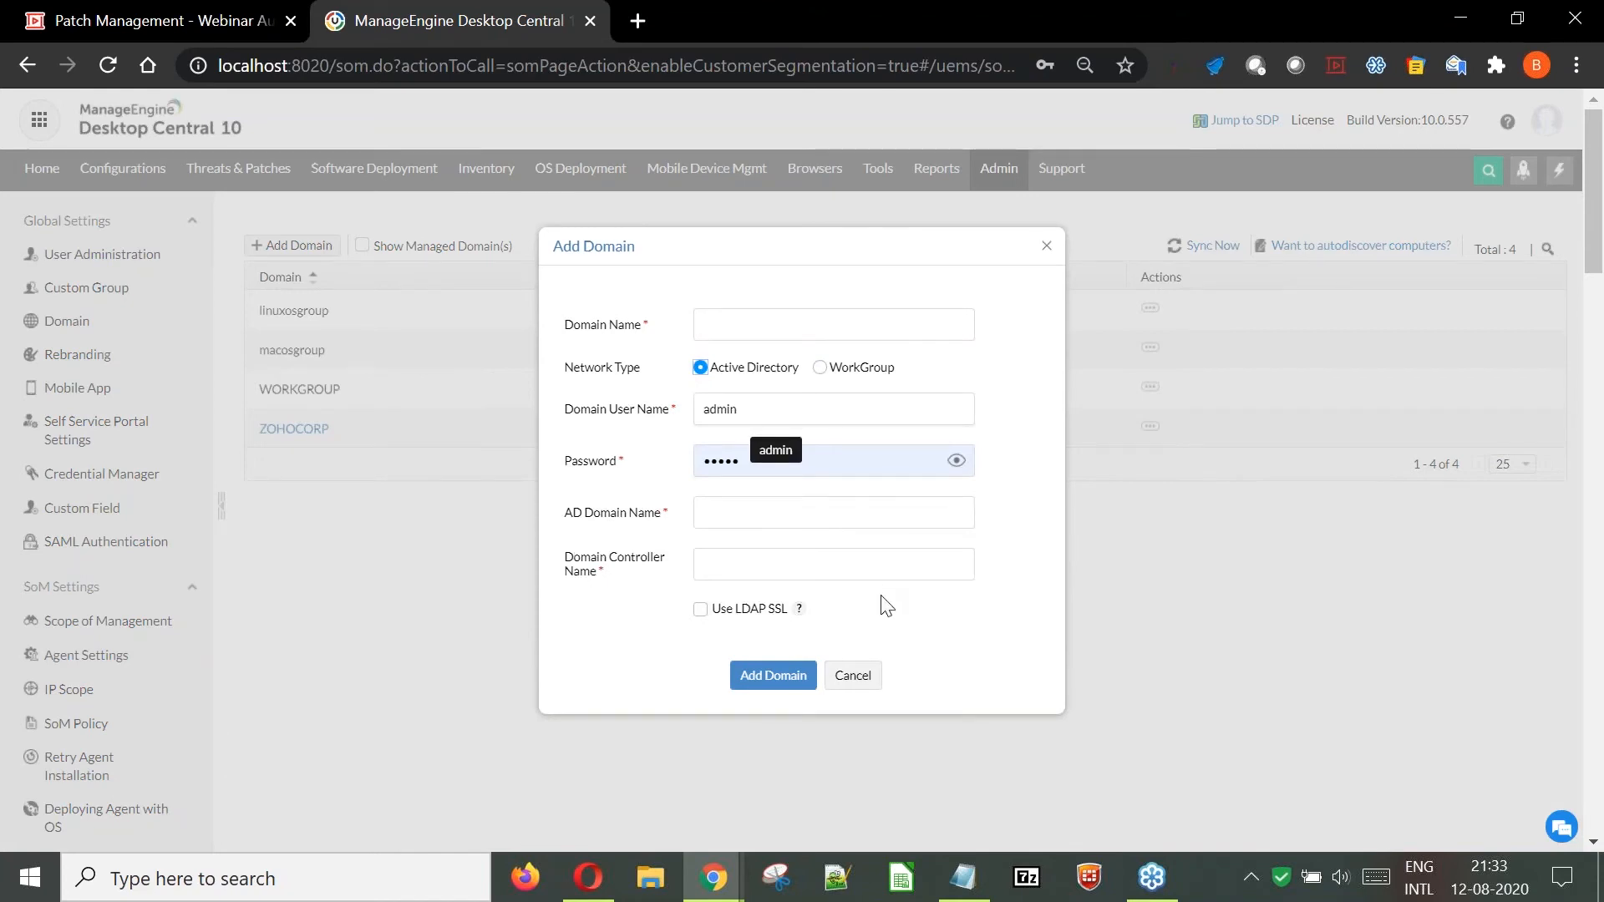
left_click(872, 675)
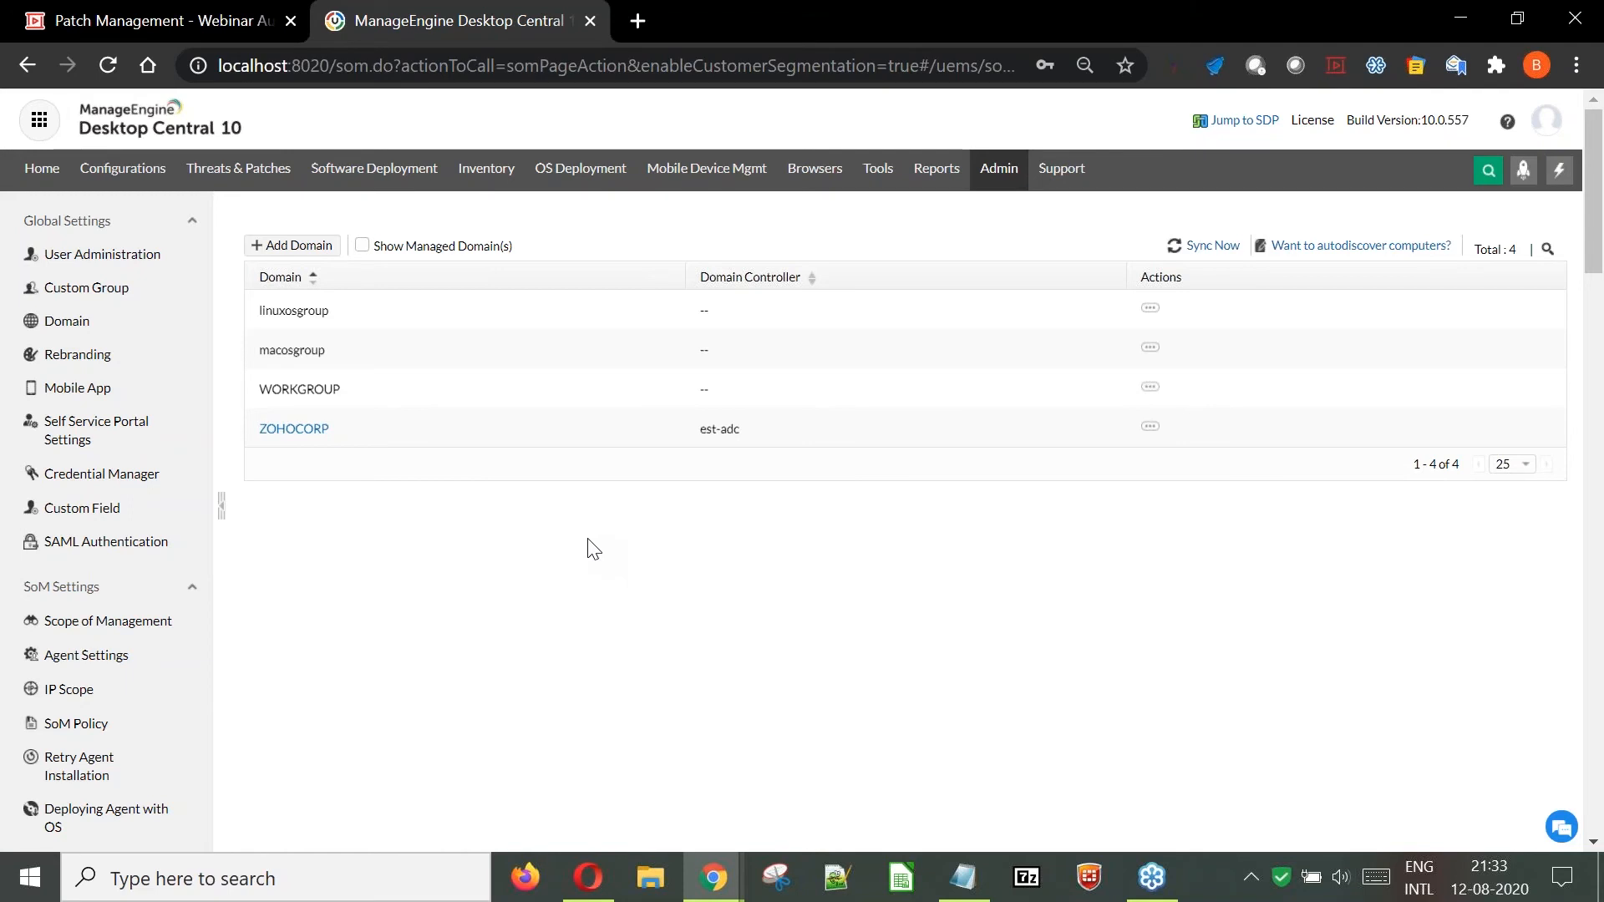
Start adding computers to the Scope of Management and choose ZOHOCORP as their domain.
left_click(121, 626)
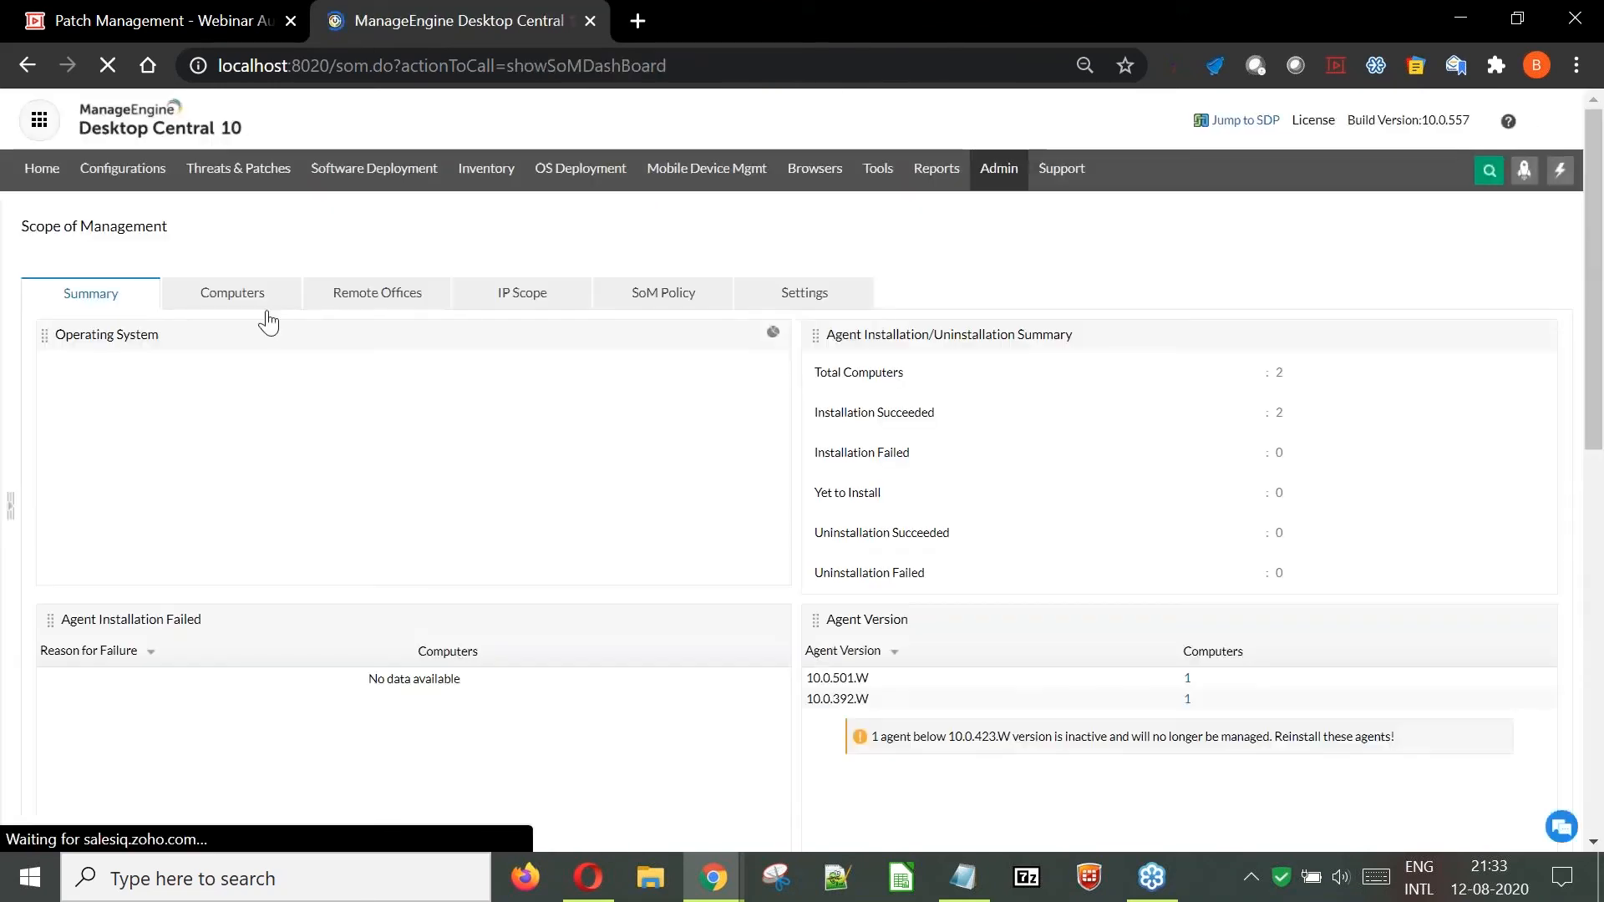
left_click(264, 301)
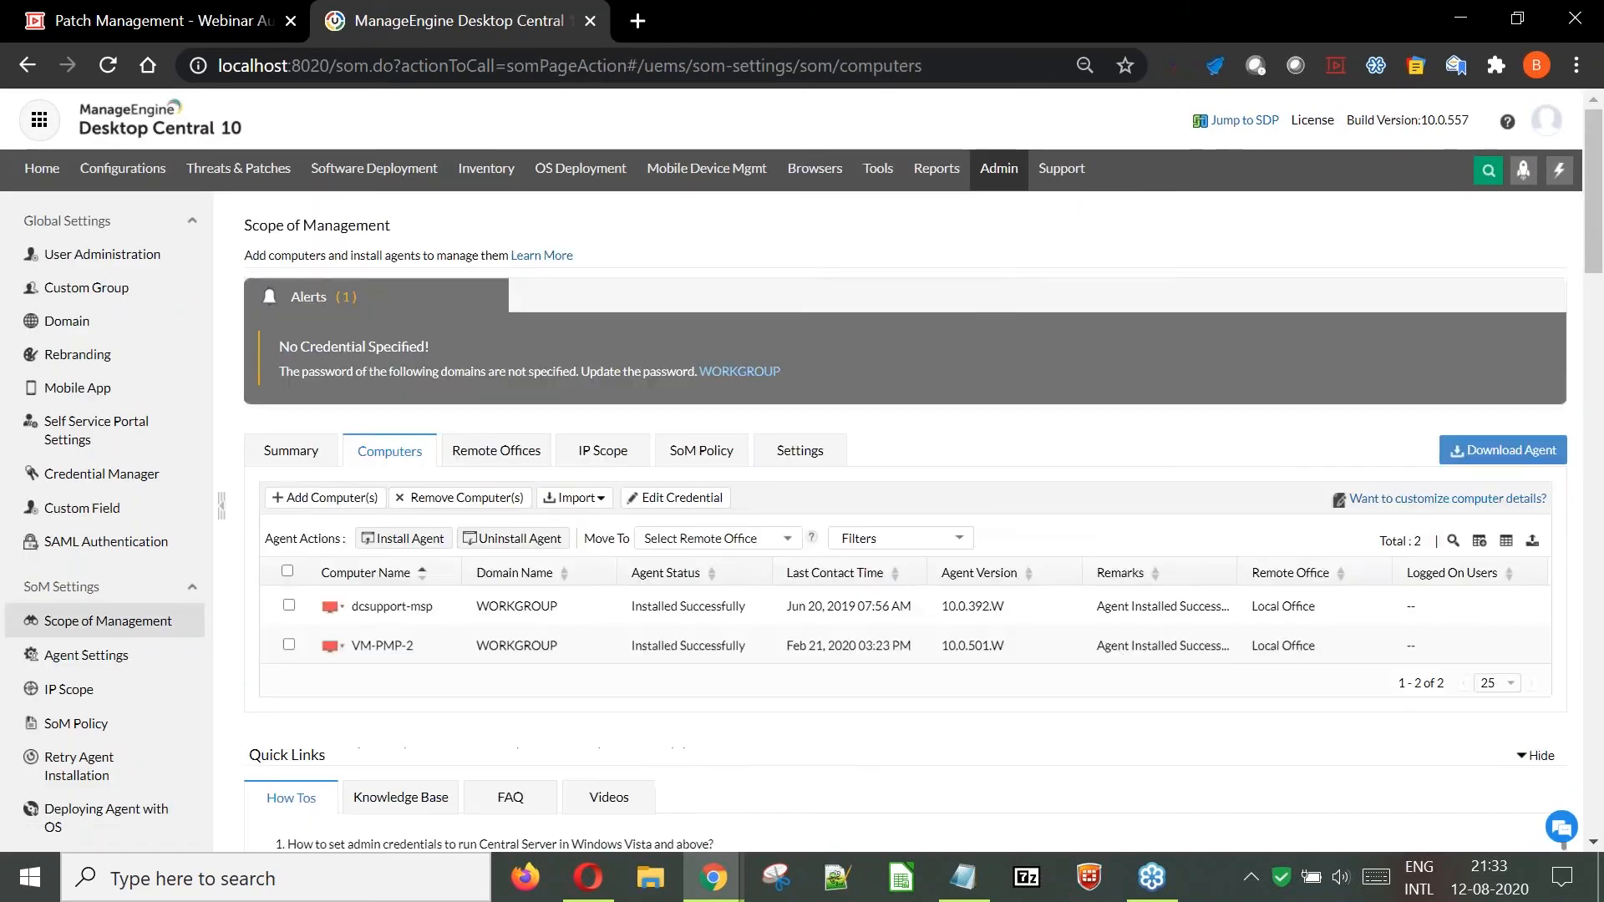
left_click(326, 498)
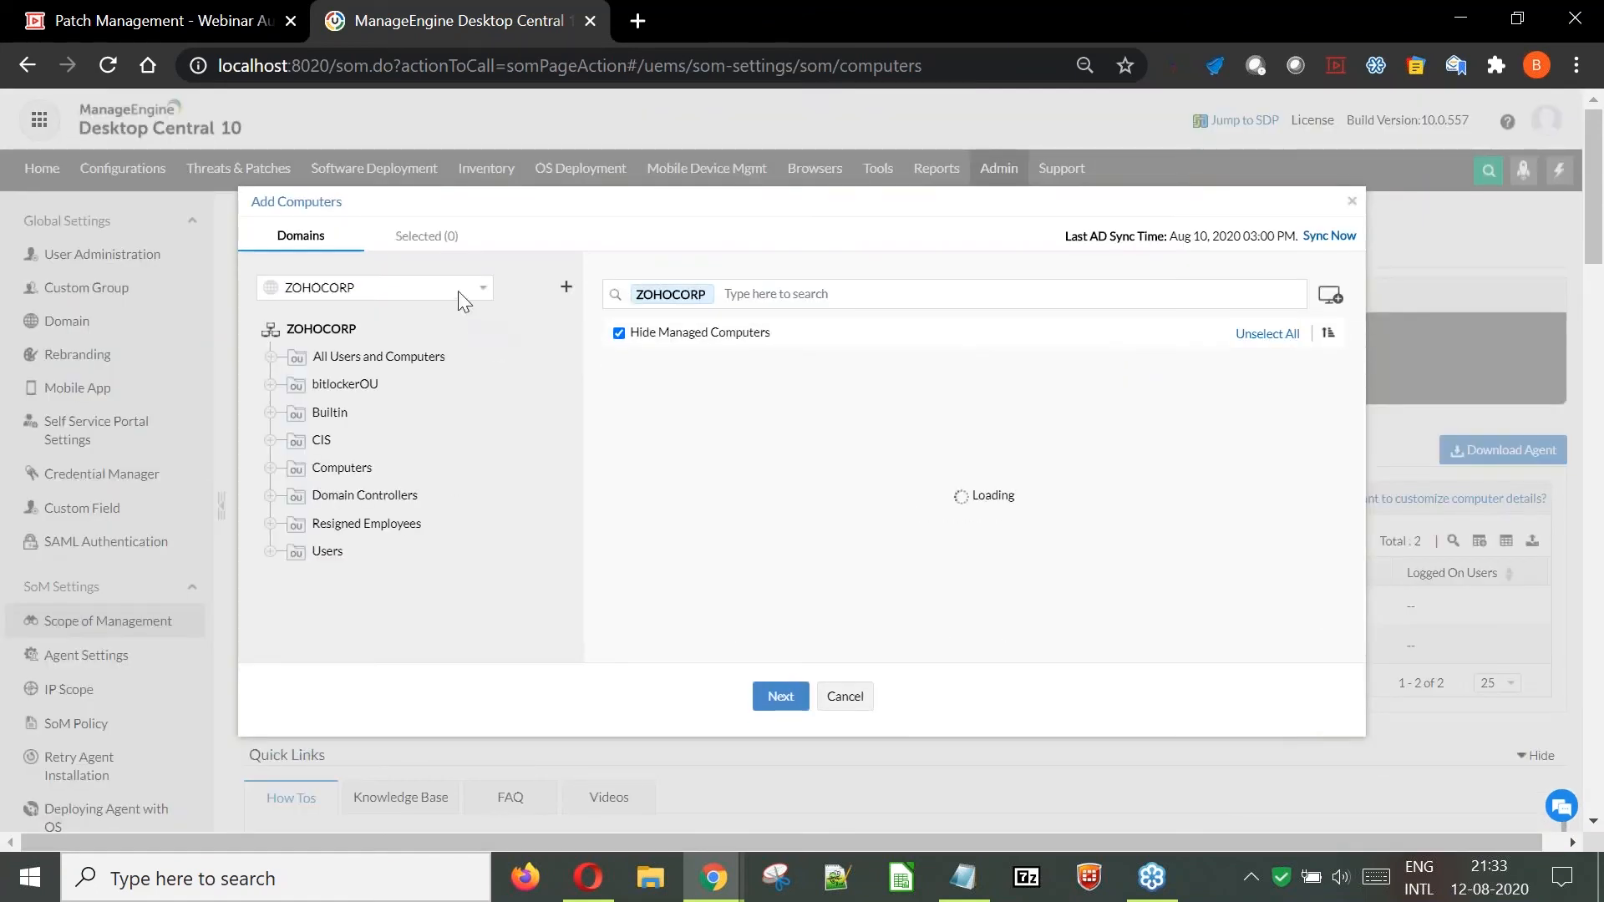
left_click(464, 299)
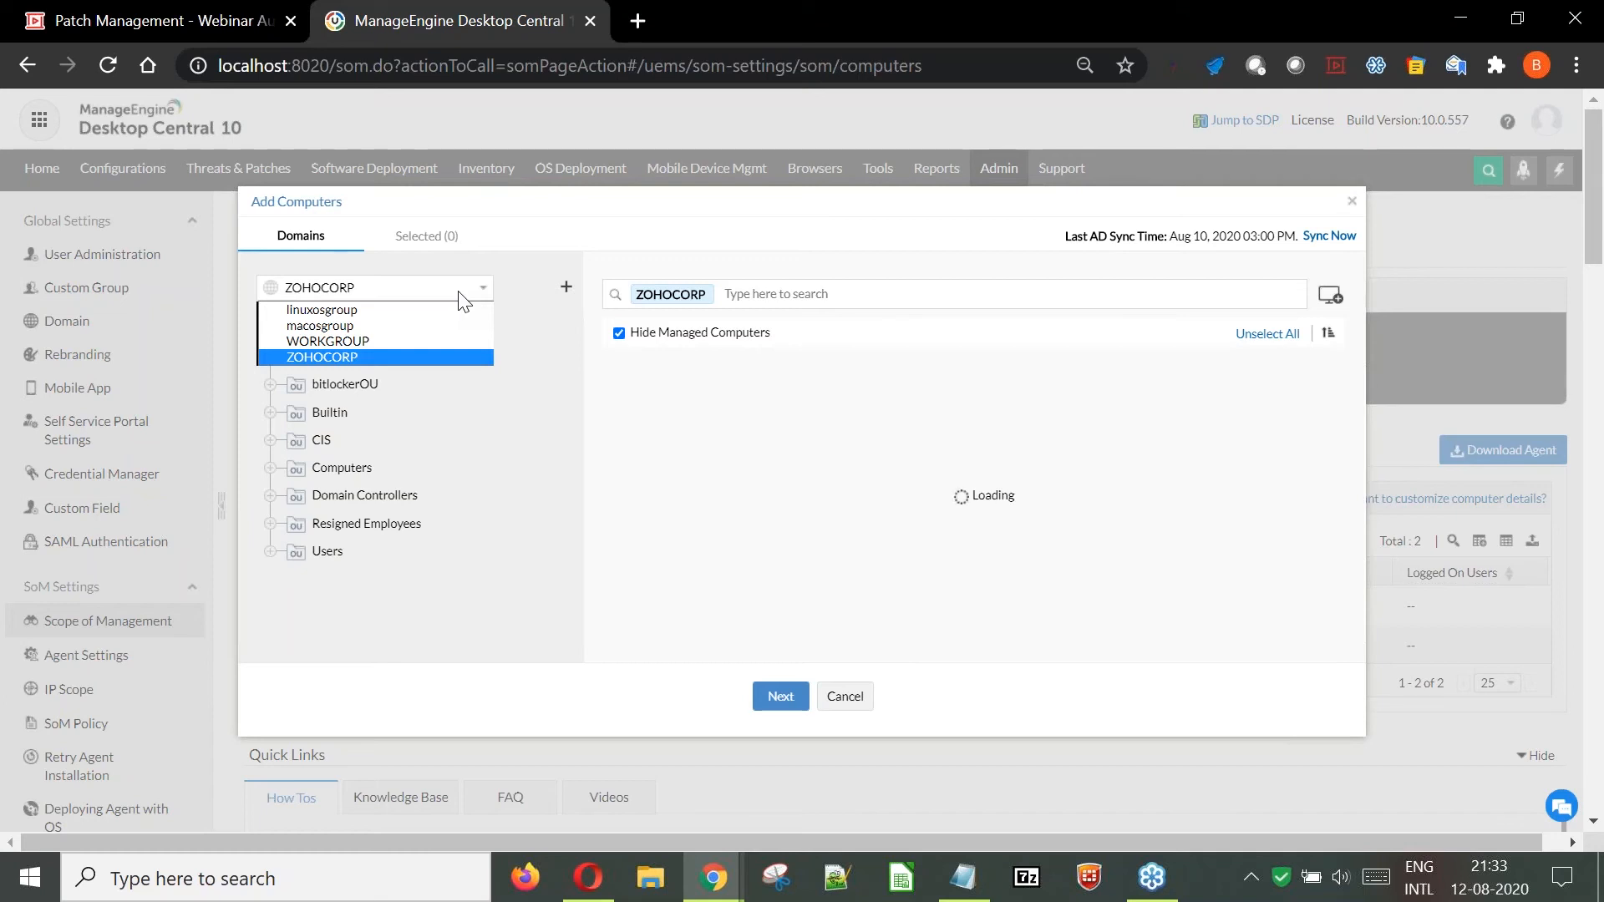
left_click(386, 358)
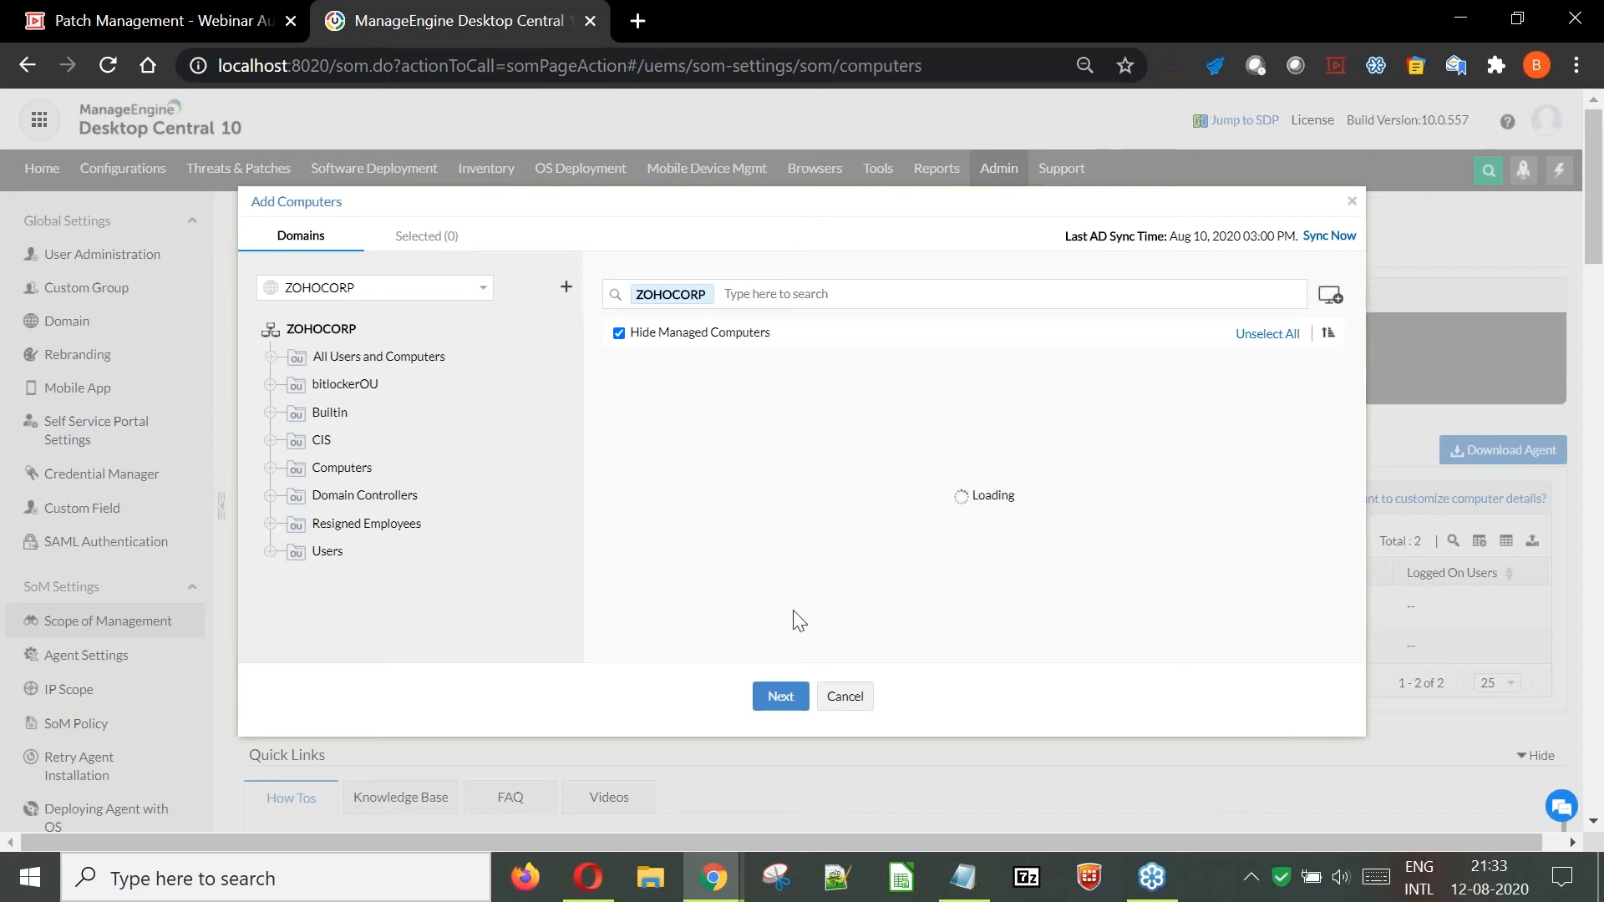
Show the Selected stage of the Add Computers form with its remote office and agent installation options, and cancel without adding computers.
left_click(779, 698)
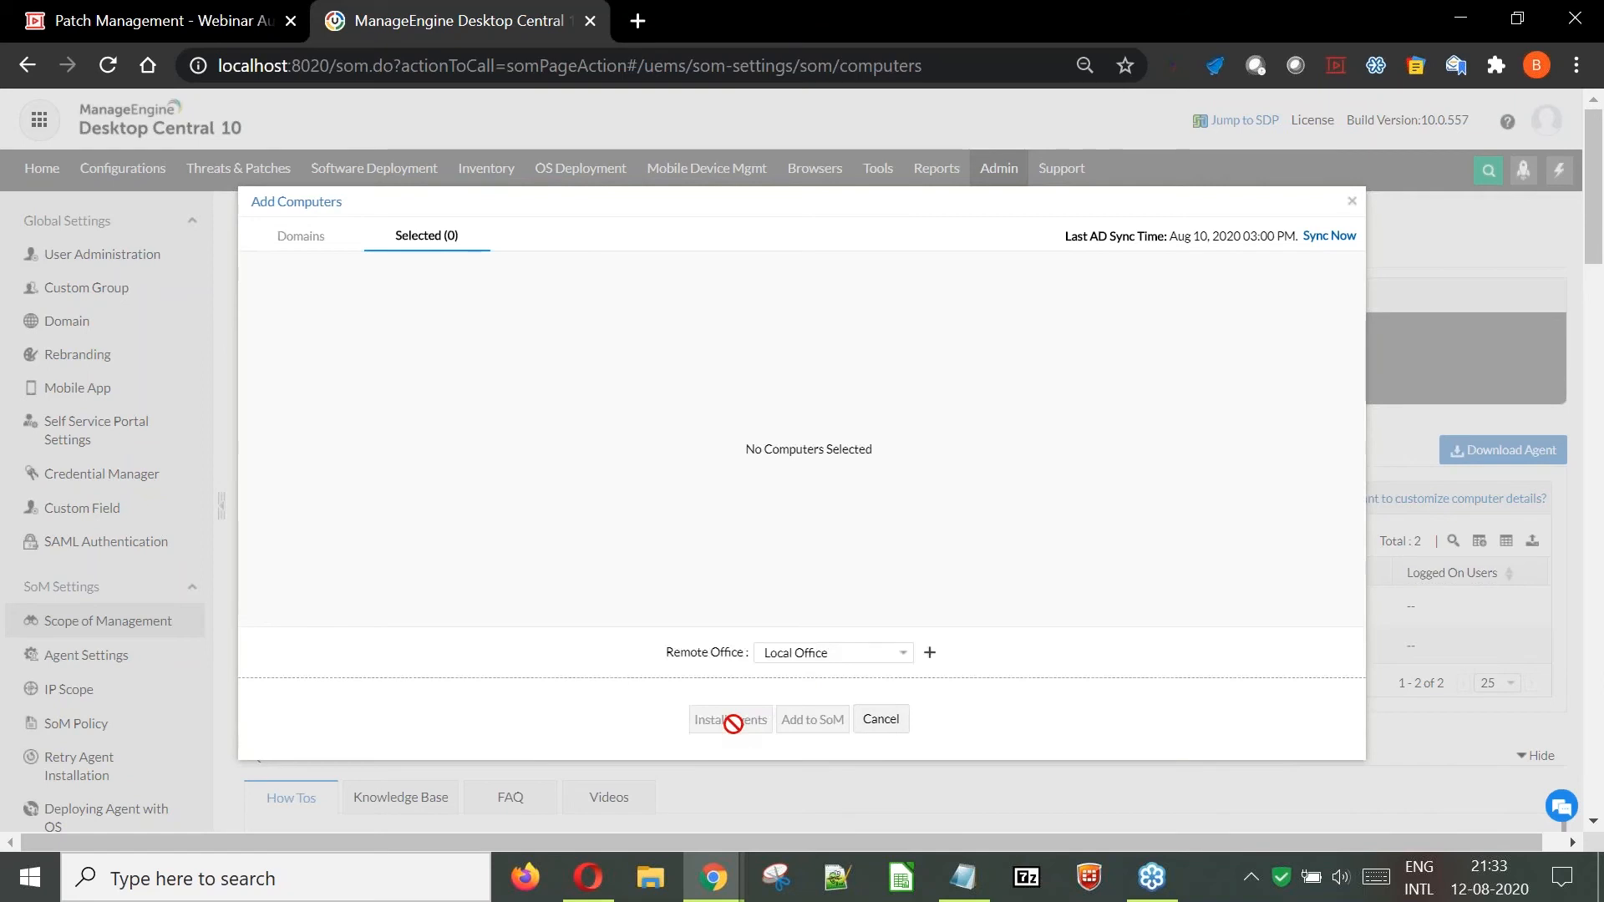
left_click(881, 721)
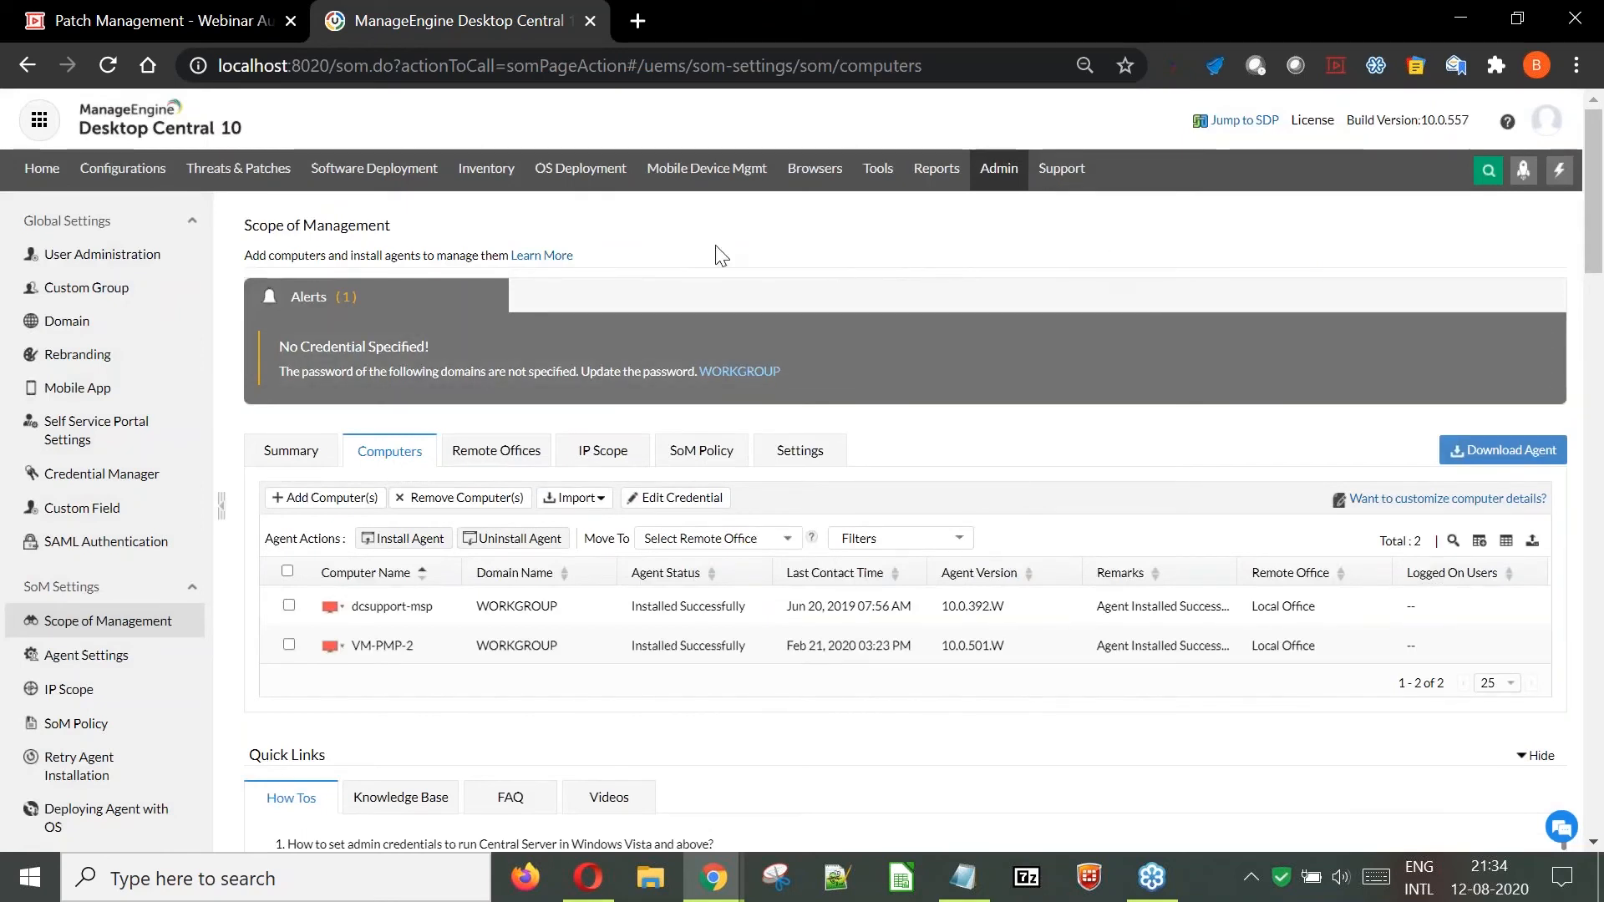
Start creating a new custom group and name it IT Admin.
left_click(98, 293)
left_click(343, 238)
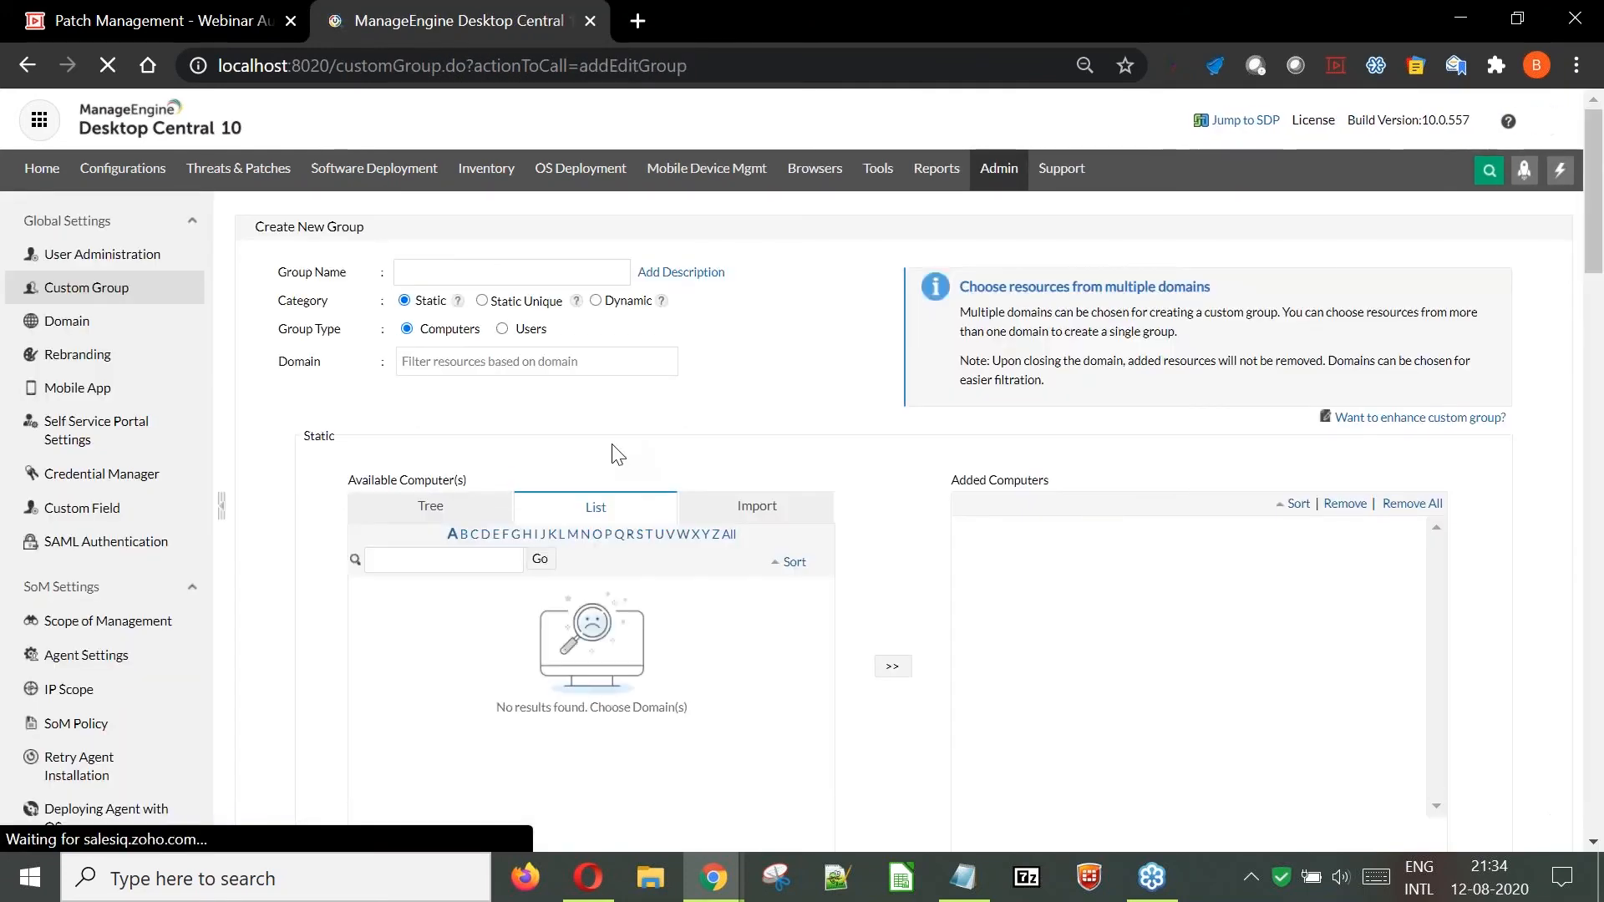
left_click(448, 276)
type("IT Admin")
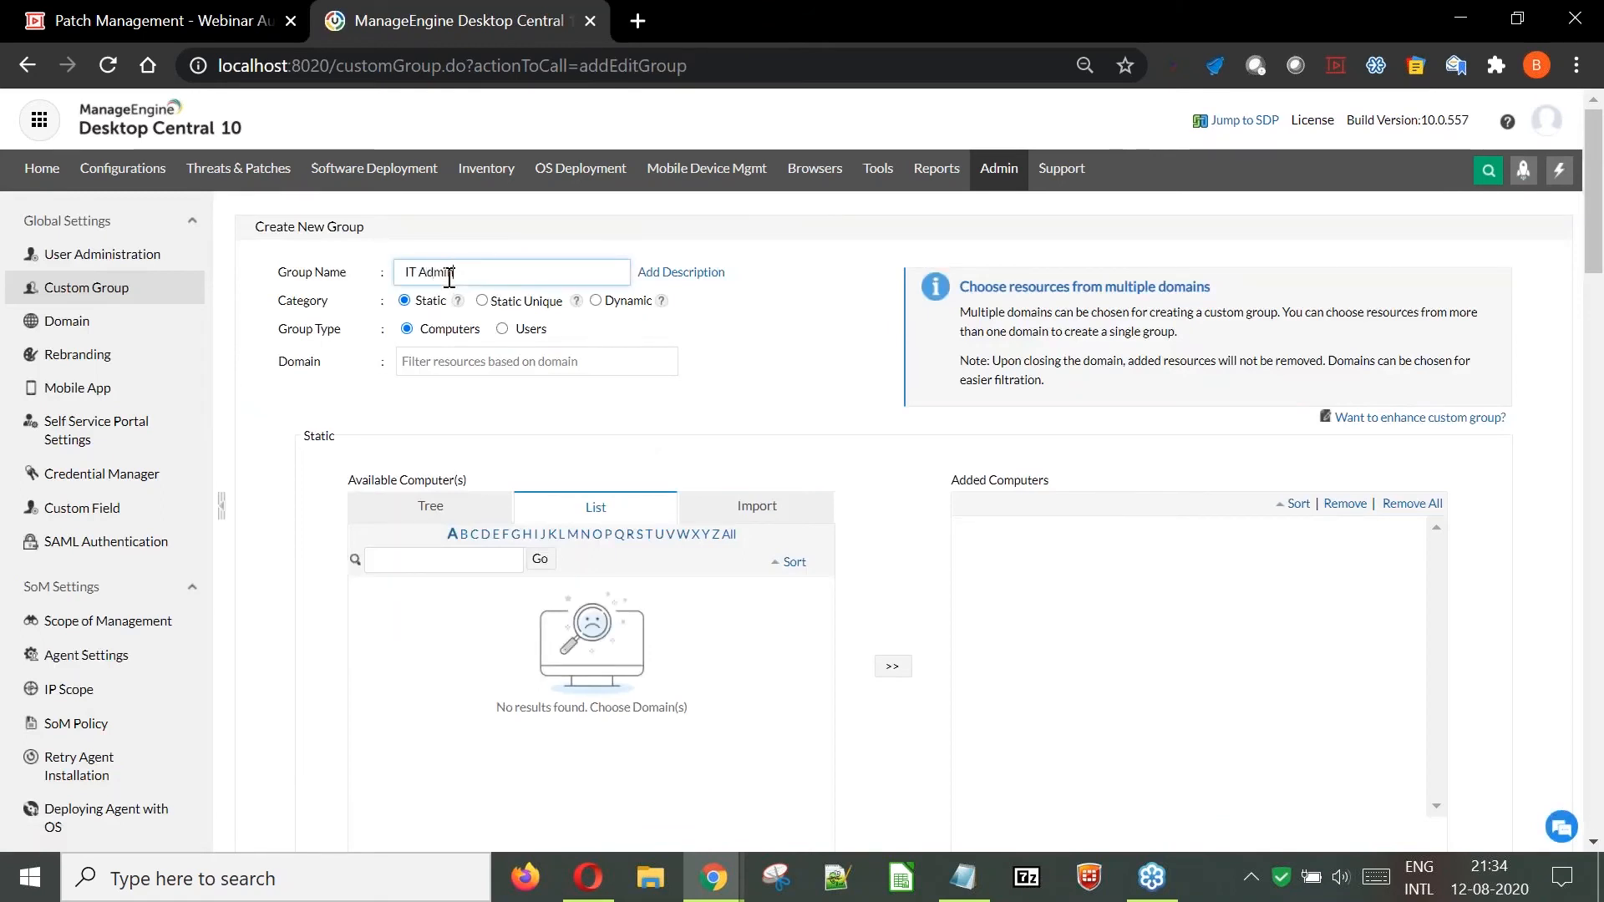
Show the help descriptions of the Static and Static Unique group categories, selecting the Static Unique category.
left_click(458, 302)
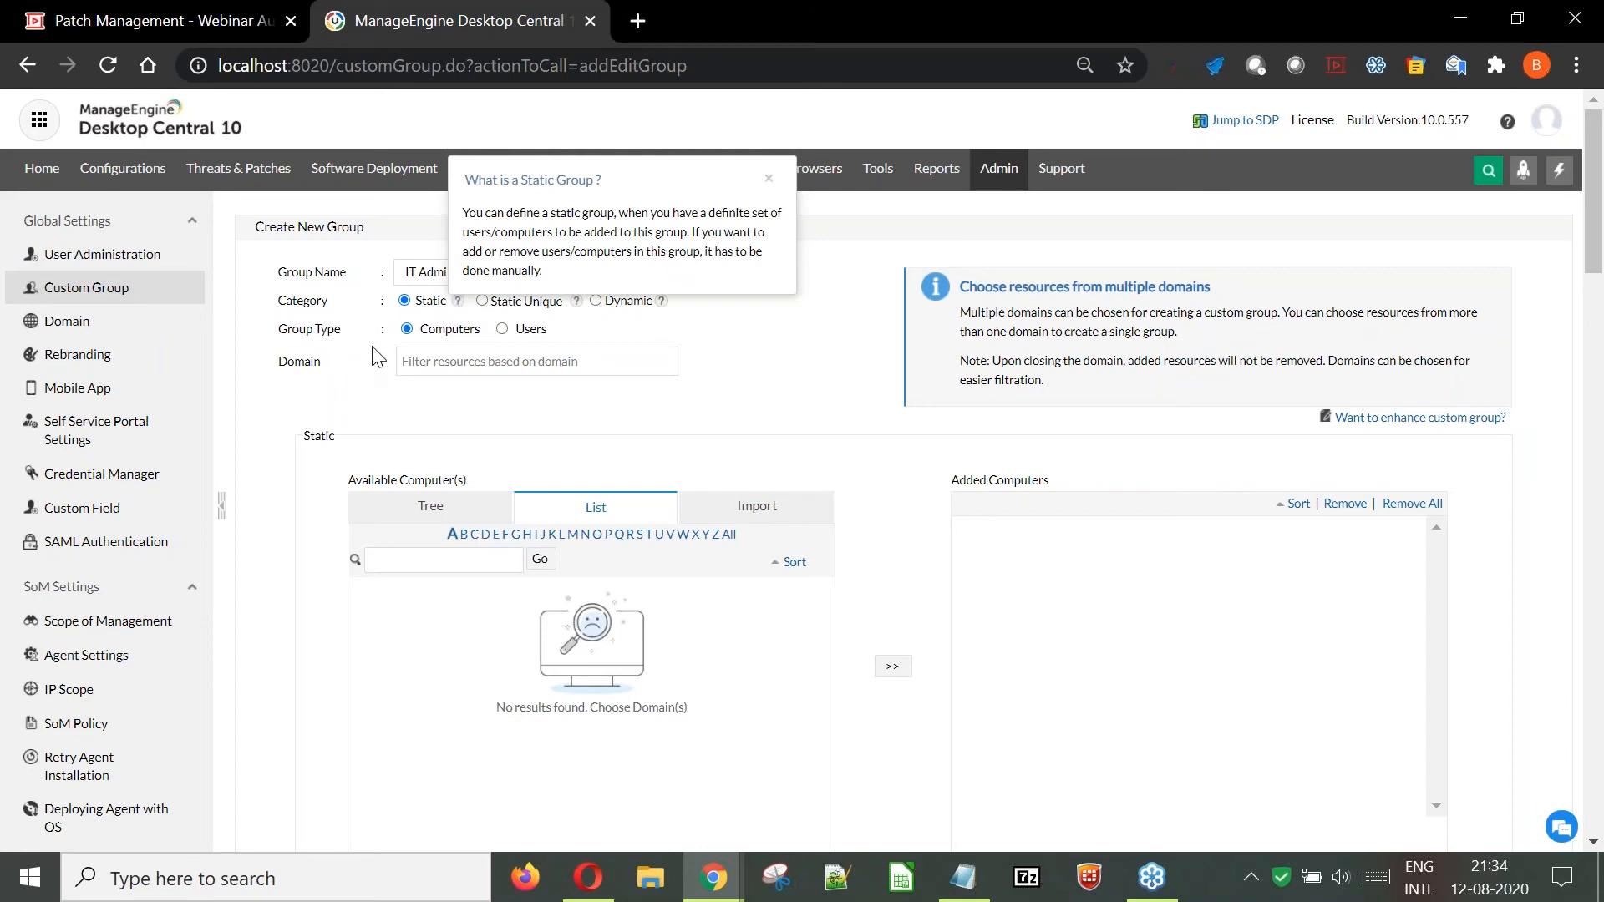
left_click(483, 302)
left_click(577, 302)
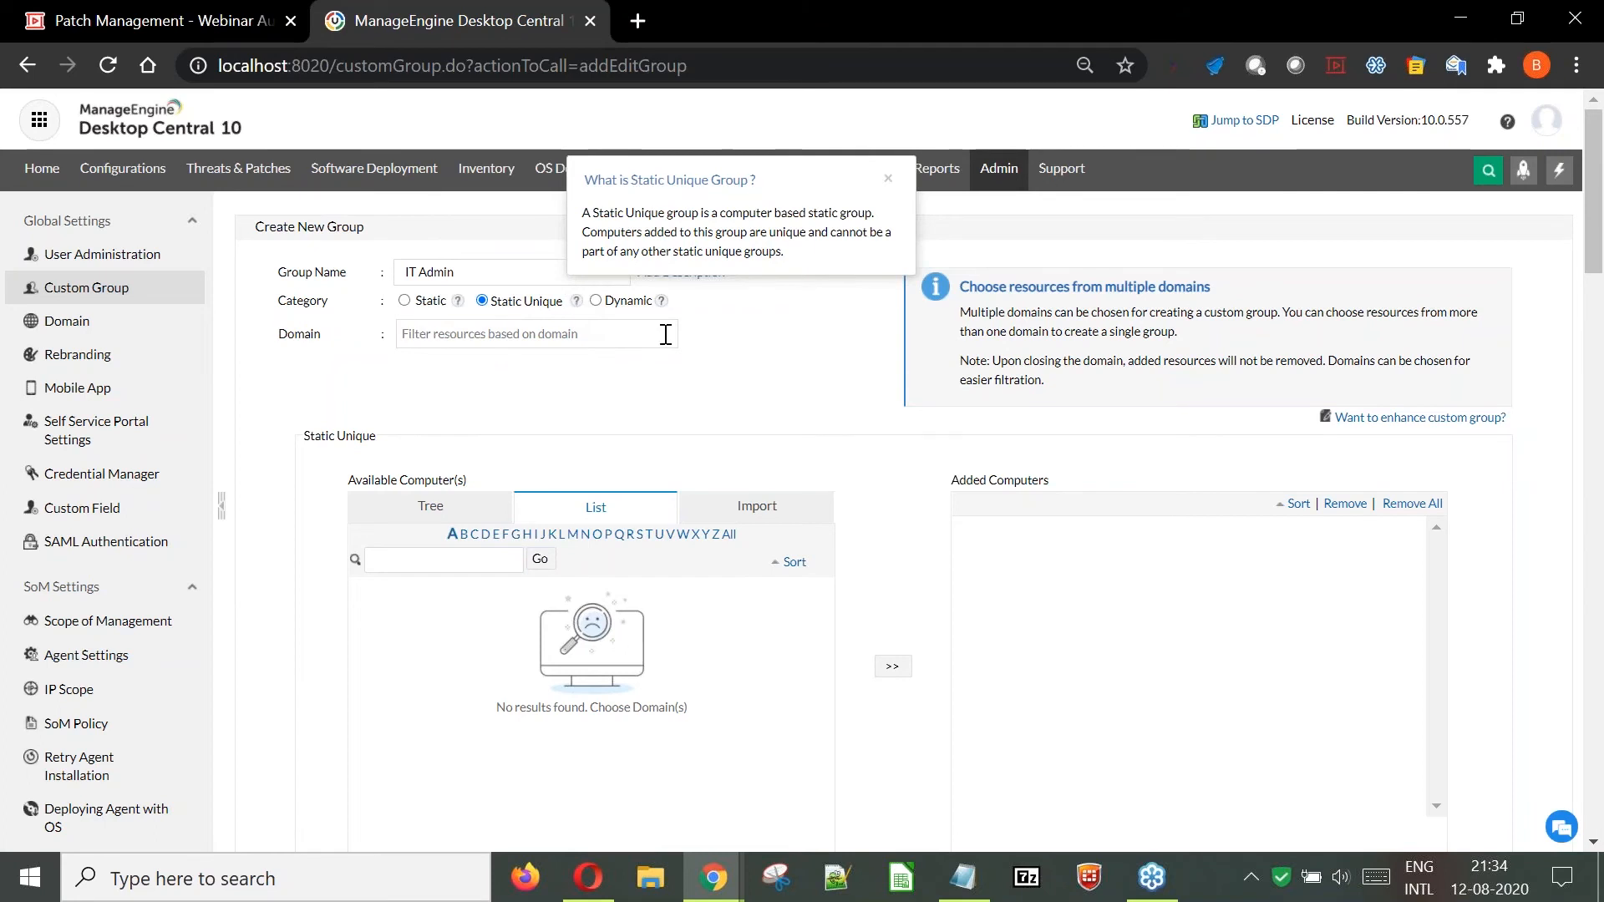
Switch the group category to Dynamic and show the columns available for its criteria without choosing one.
left_click(597, 302)
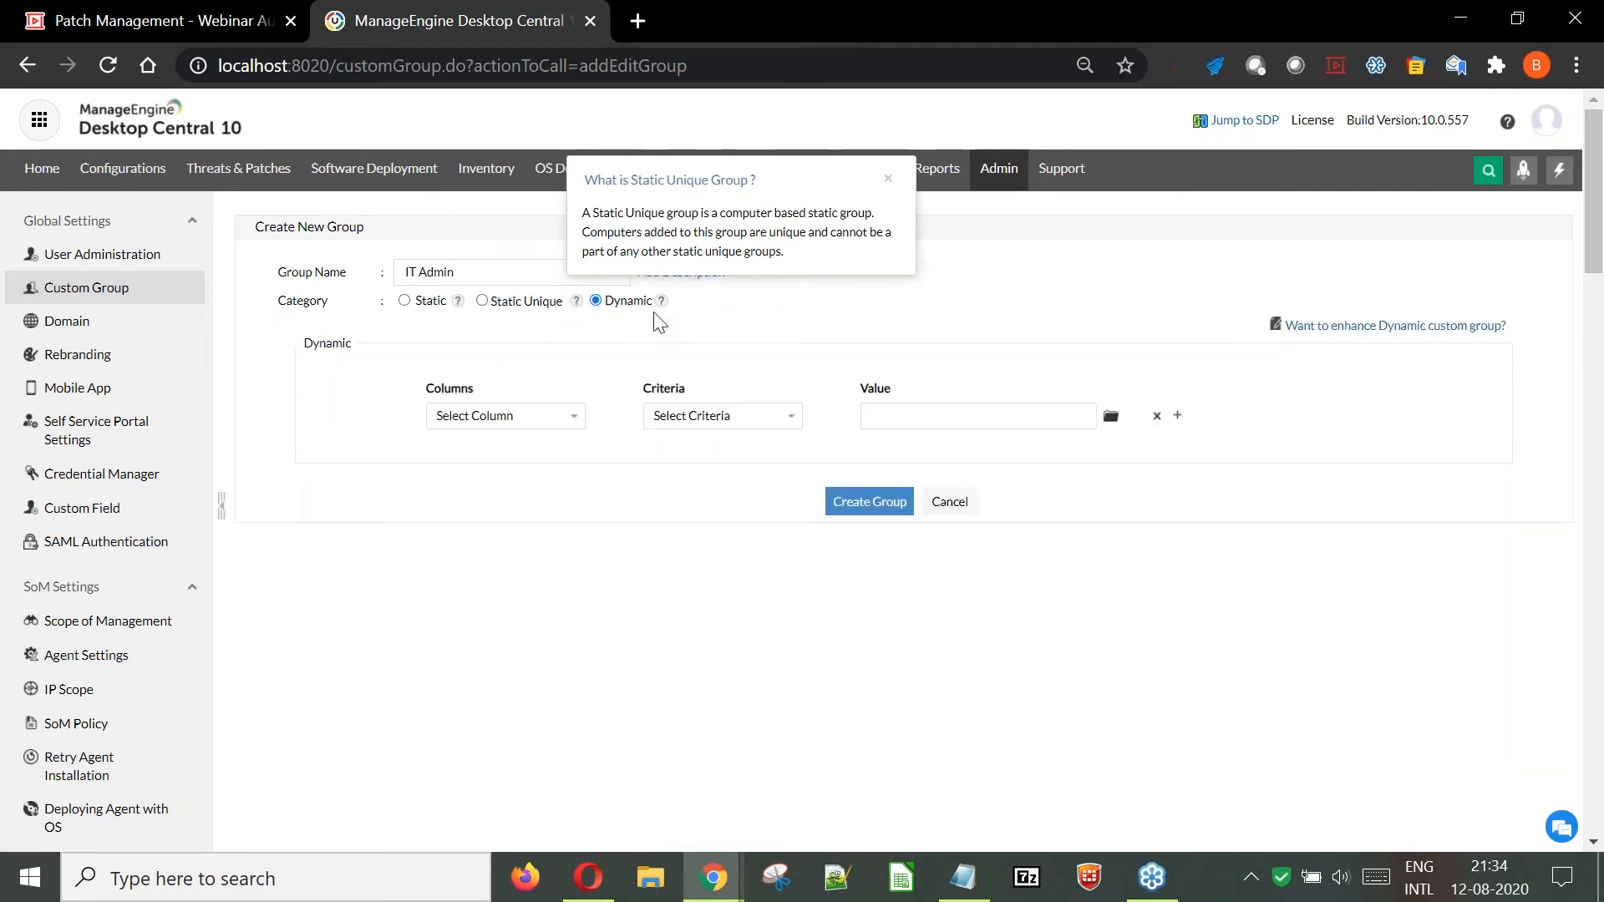
left_click(888, 180)
left_click(551, 416)
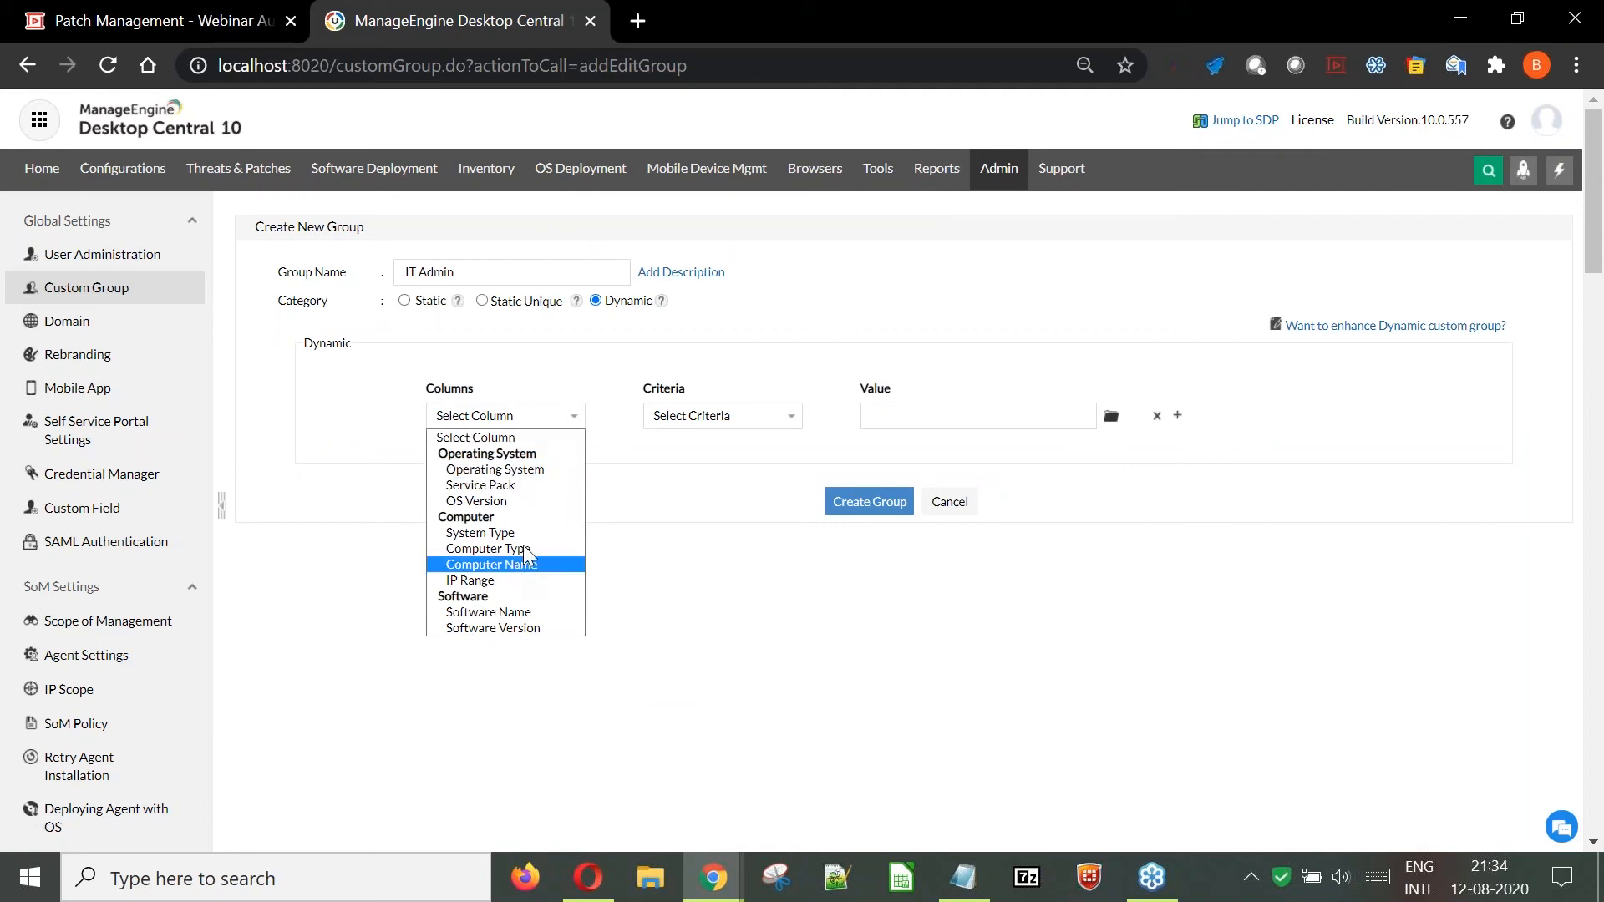
left_click(589, 361)
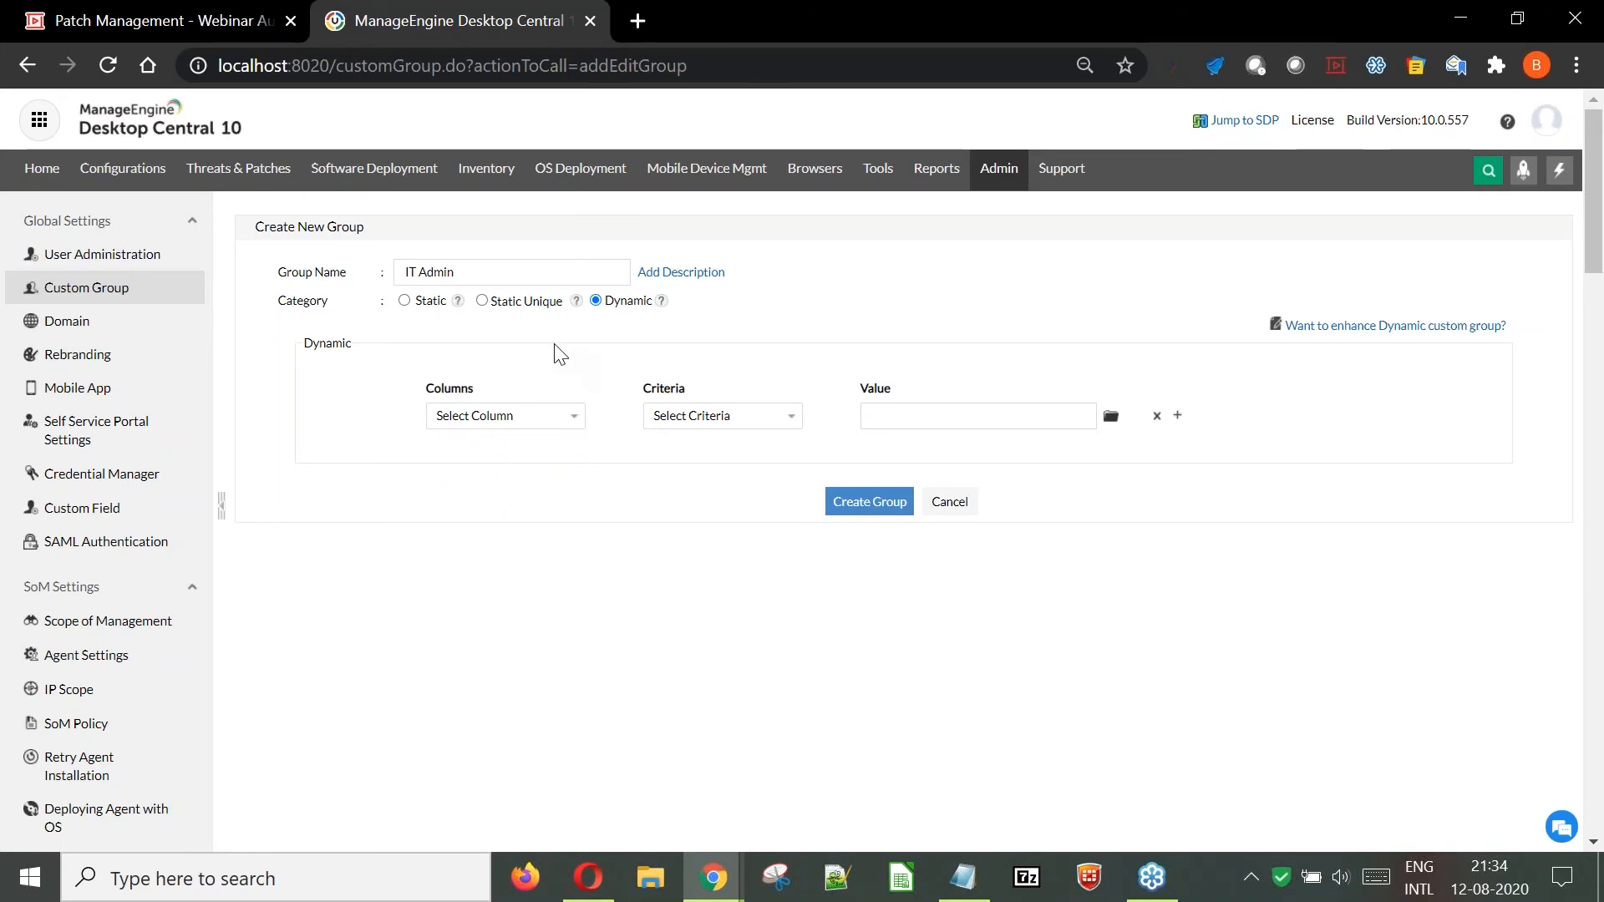
Open the missing patches list under Threats & Patches and examine the approve status of the patches.
left_click(245, 184)
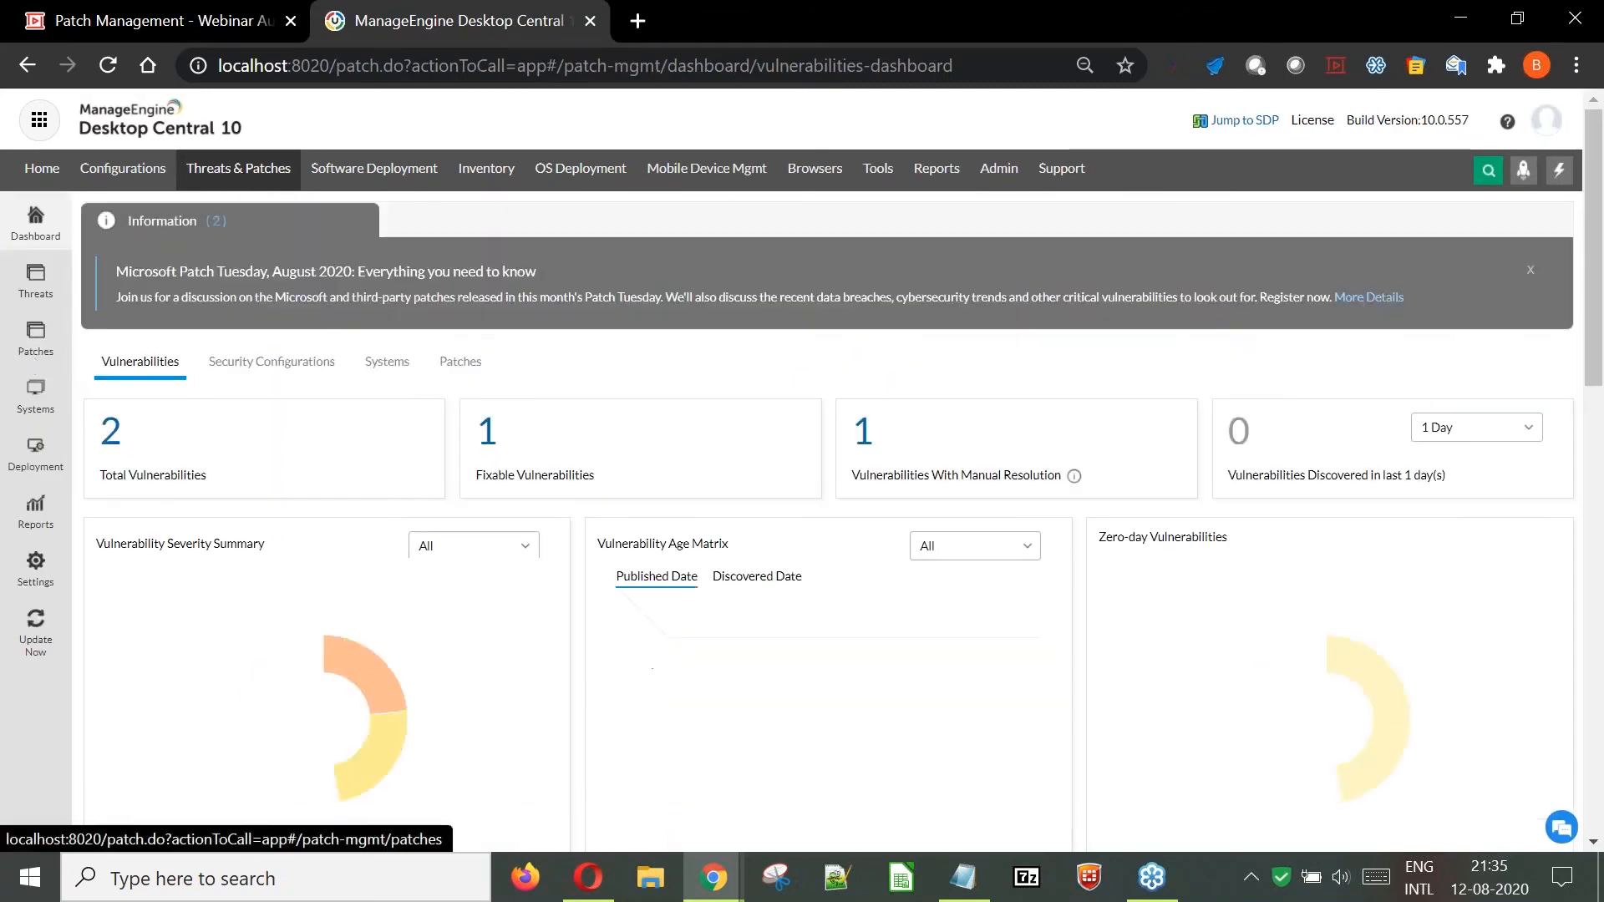
left_click(245, 180)
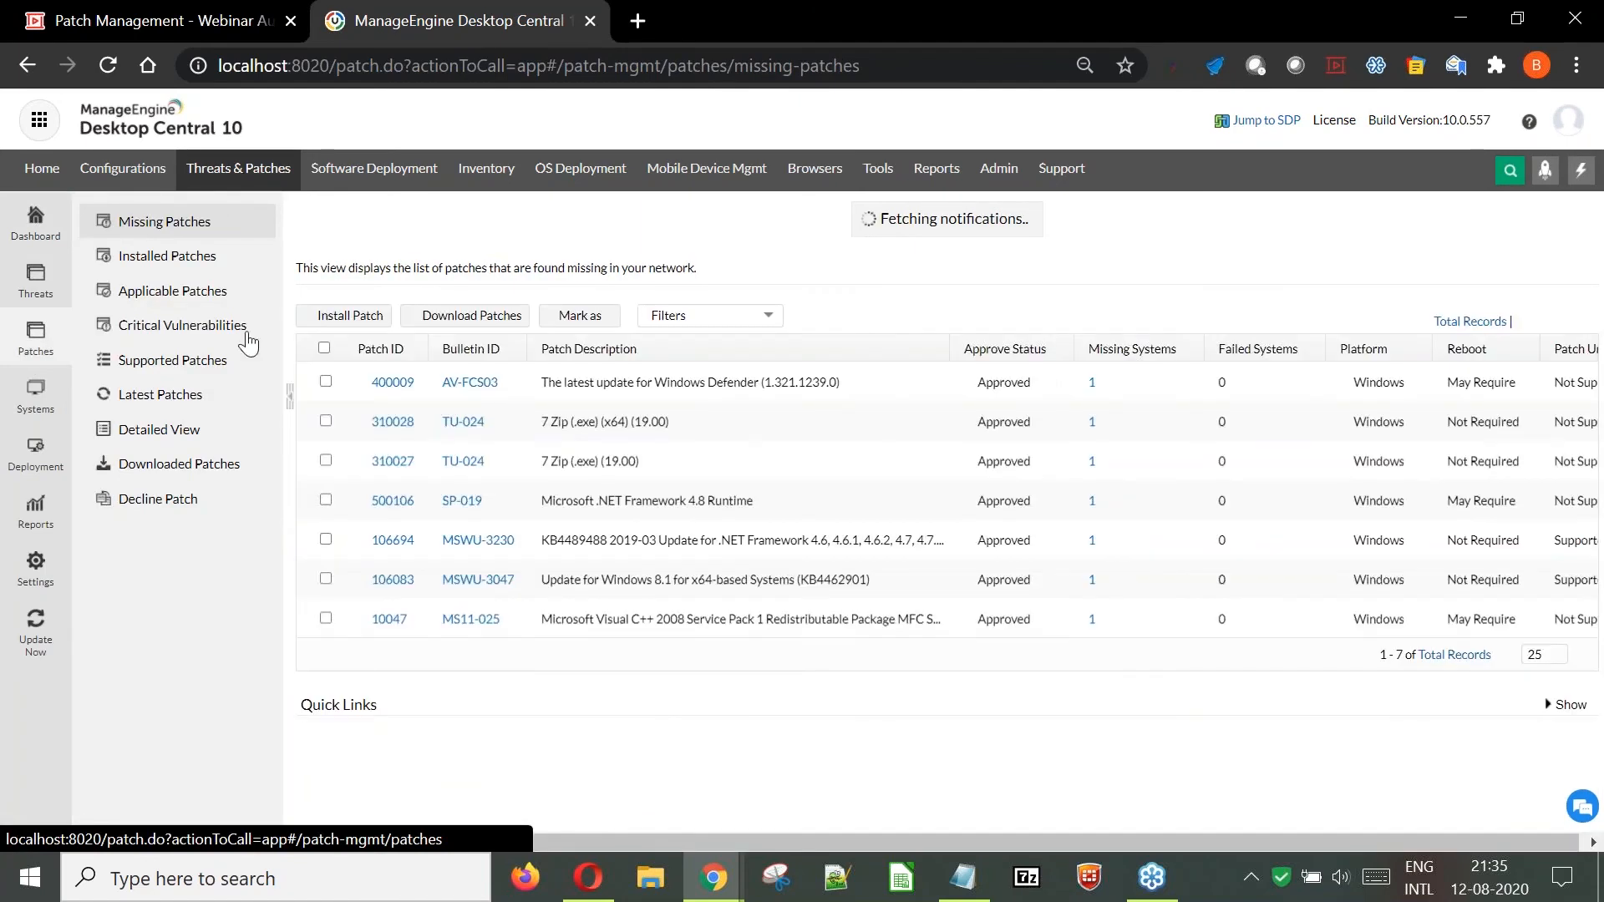
double_click(1004, 349)
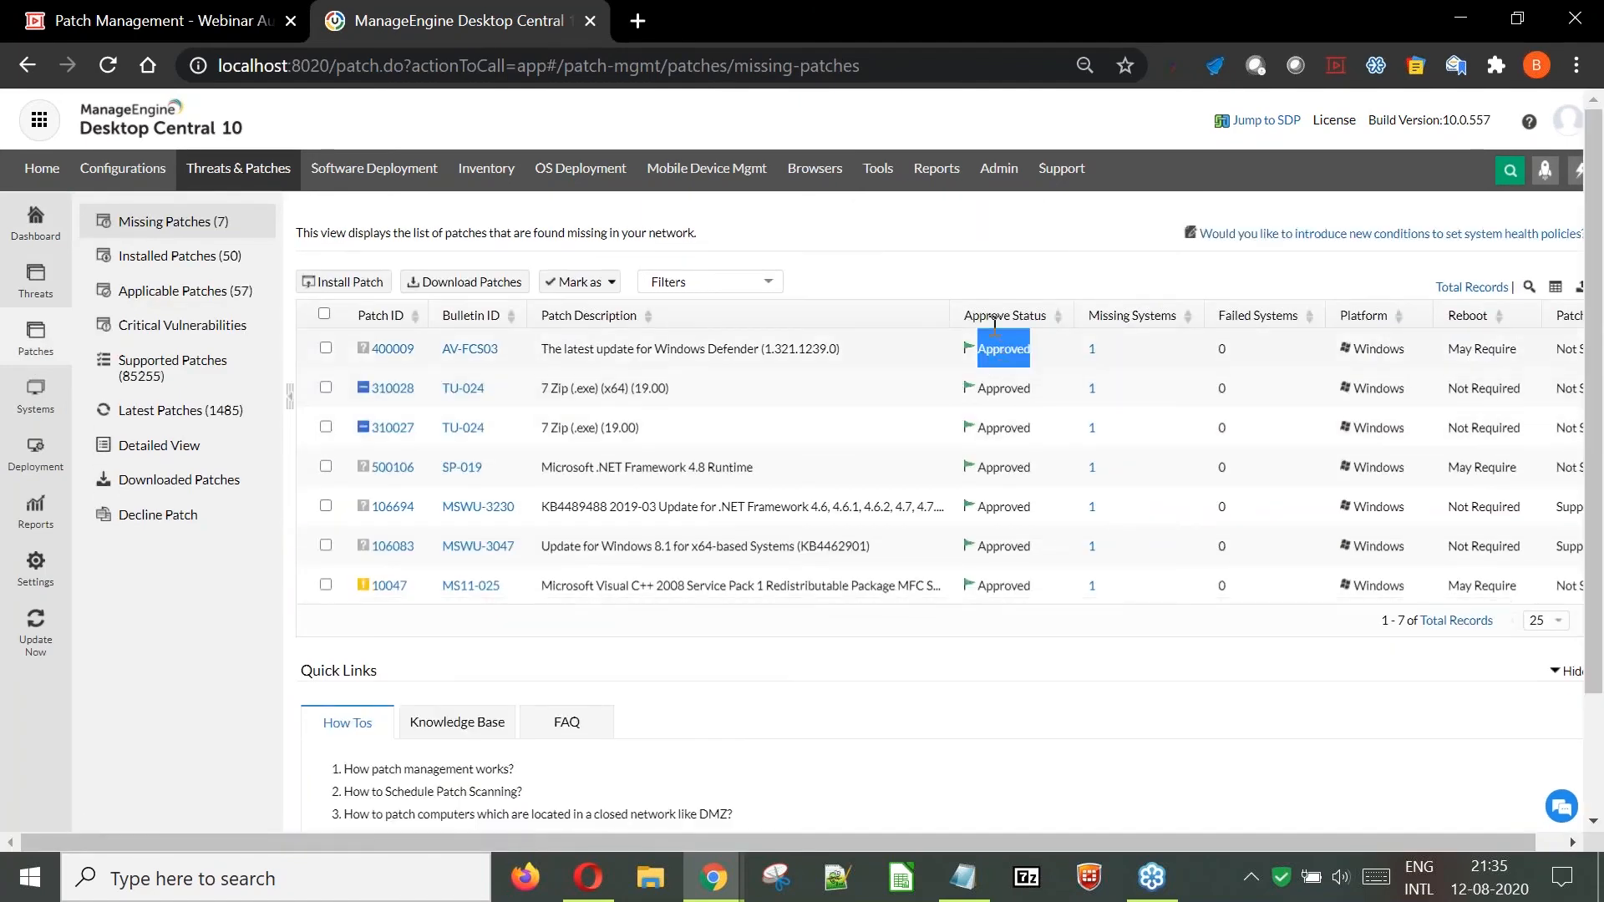
left_click(960, 269)
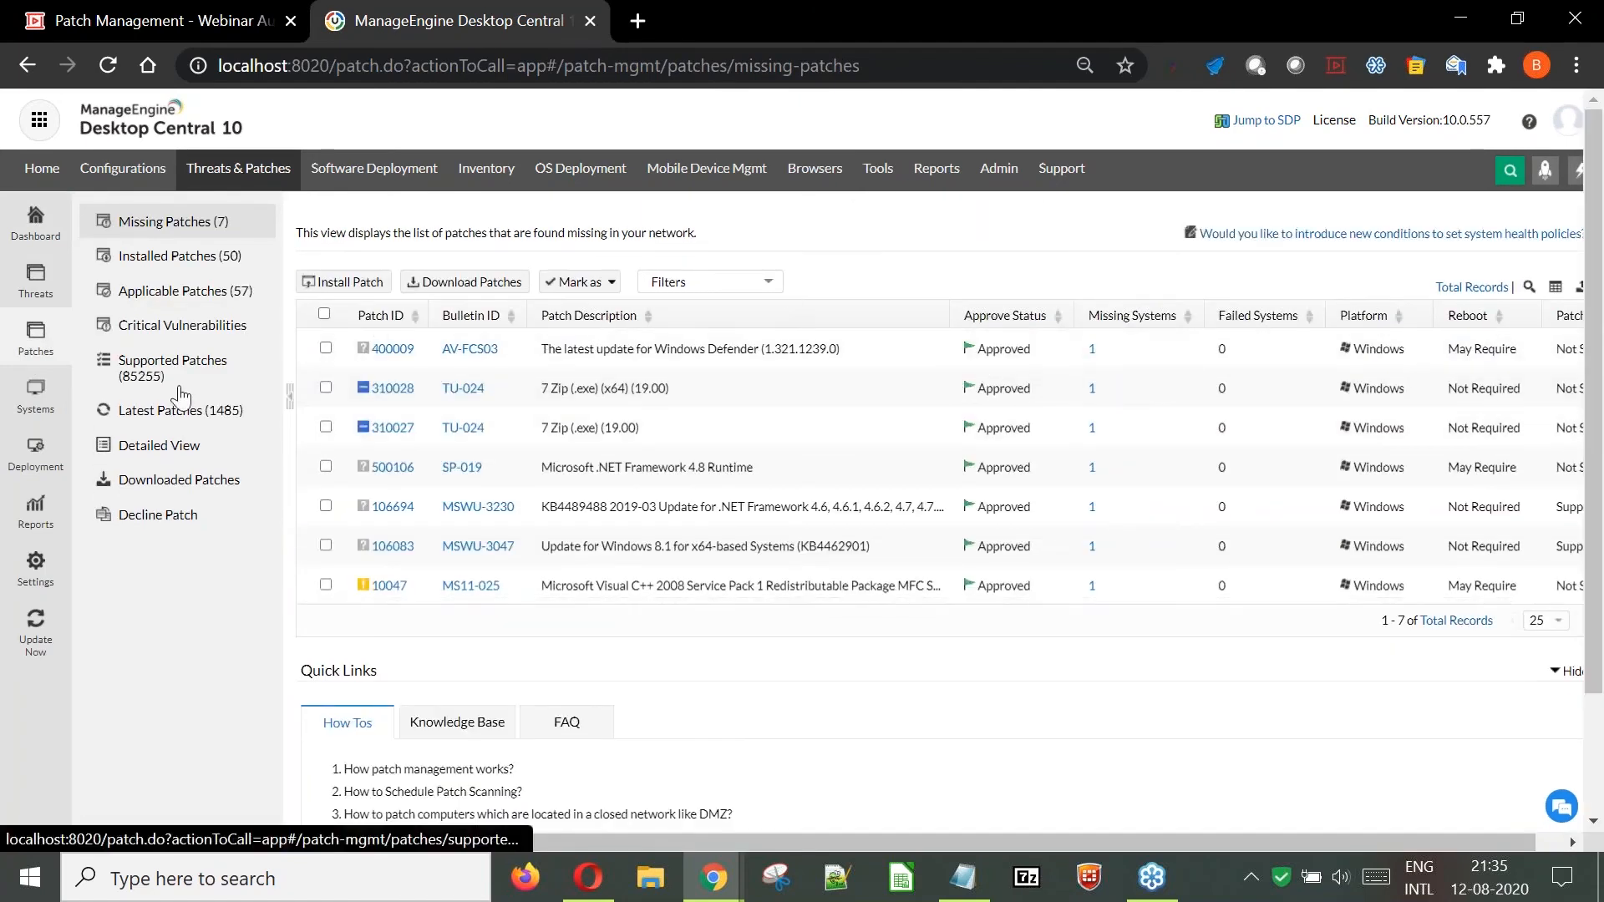
Open the Test and Approve deployment settings, show the patch approval modes, and cancel without changing them.
left_click(50, 473)
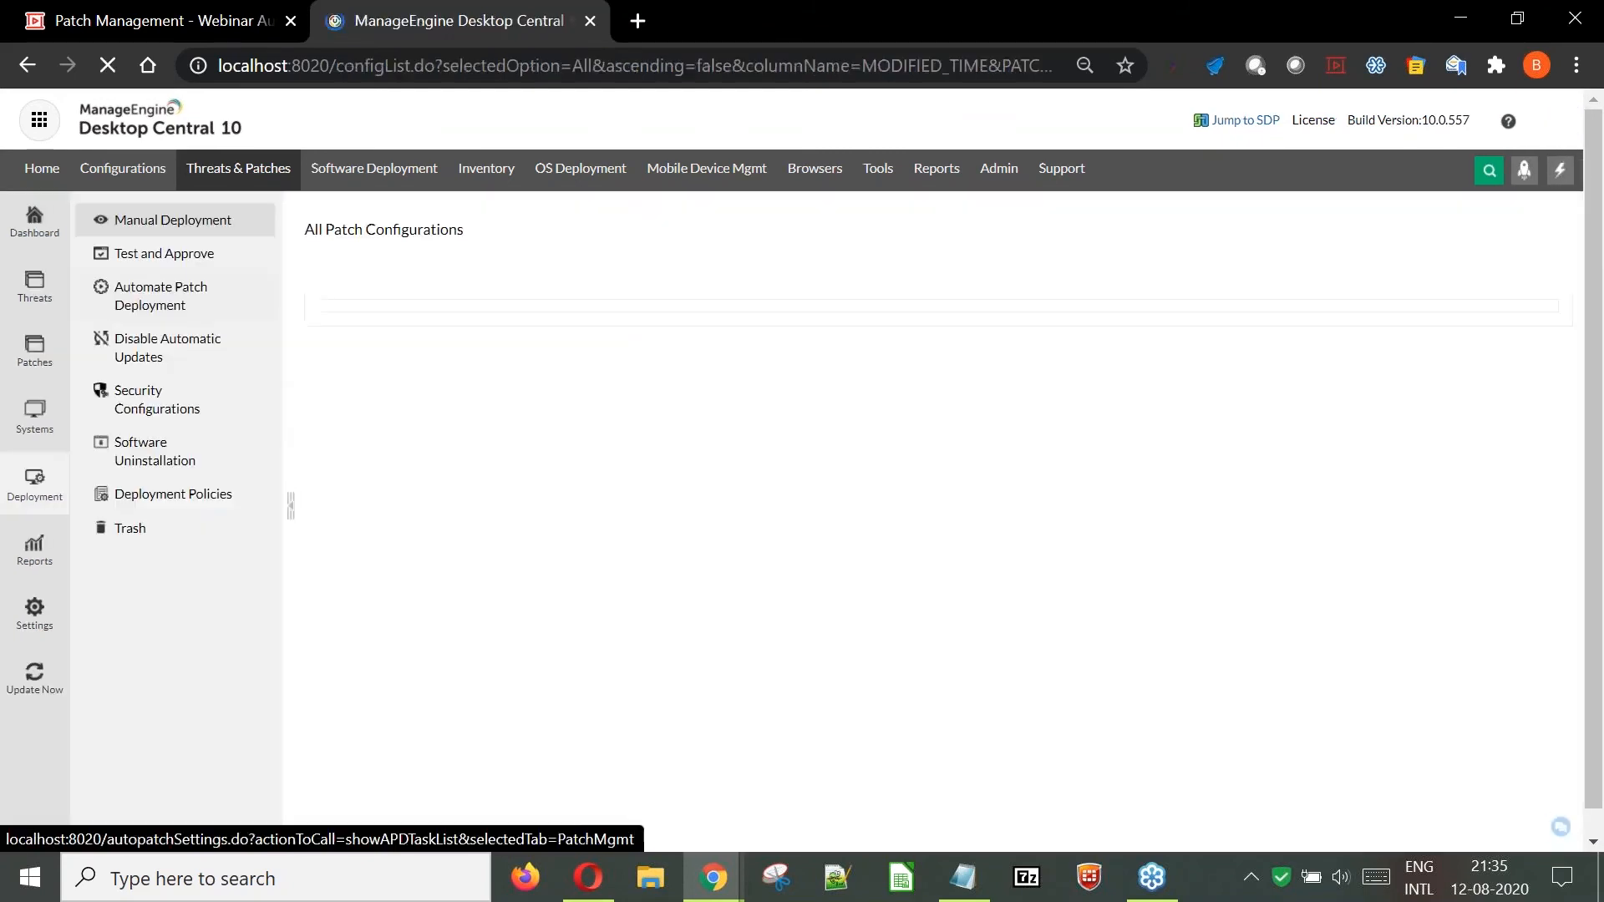
left_click(167, 256)
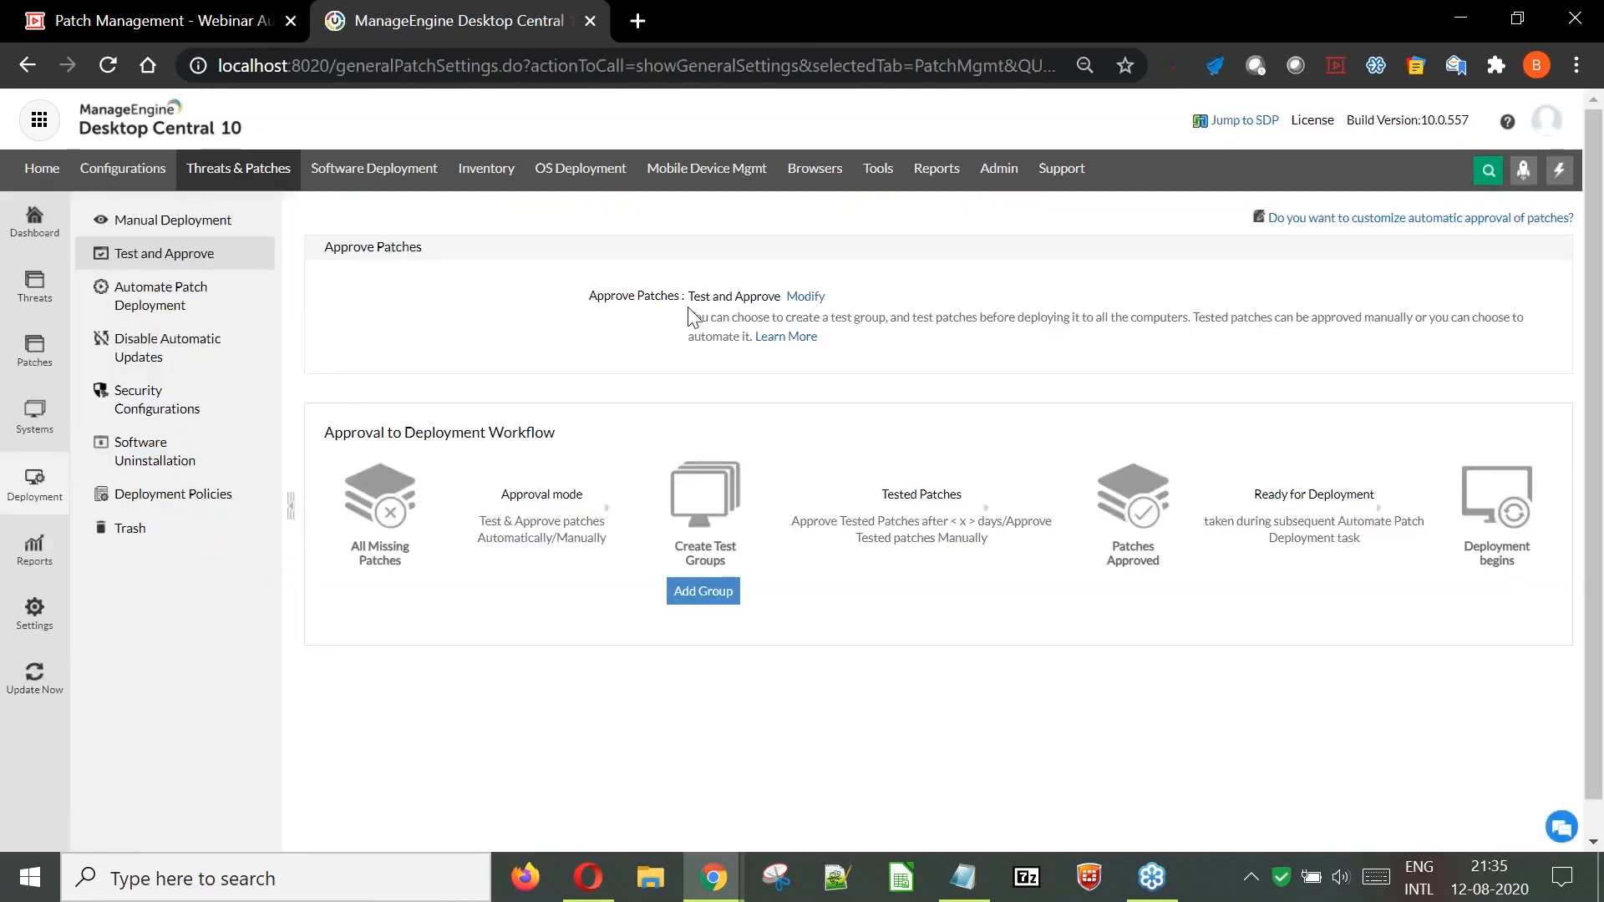
left_click(806, 297)
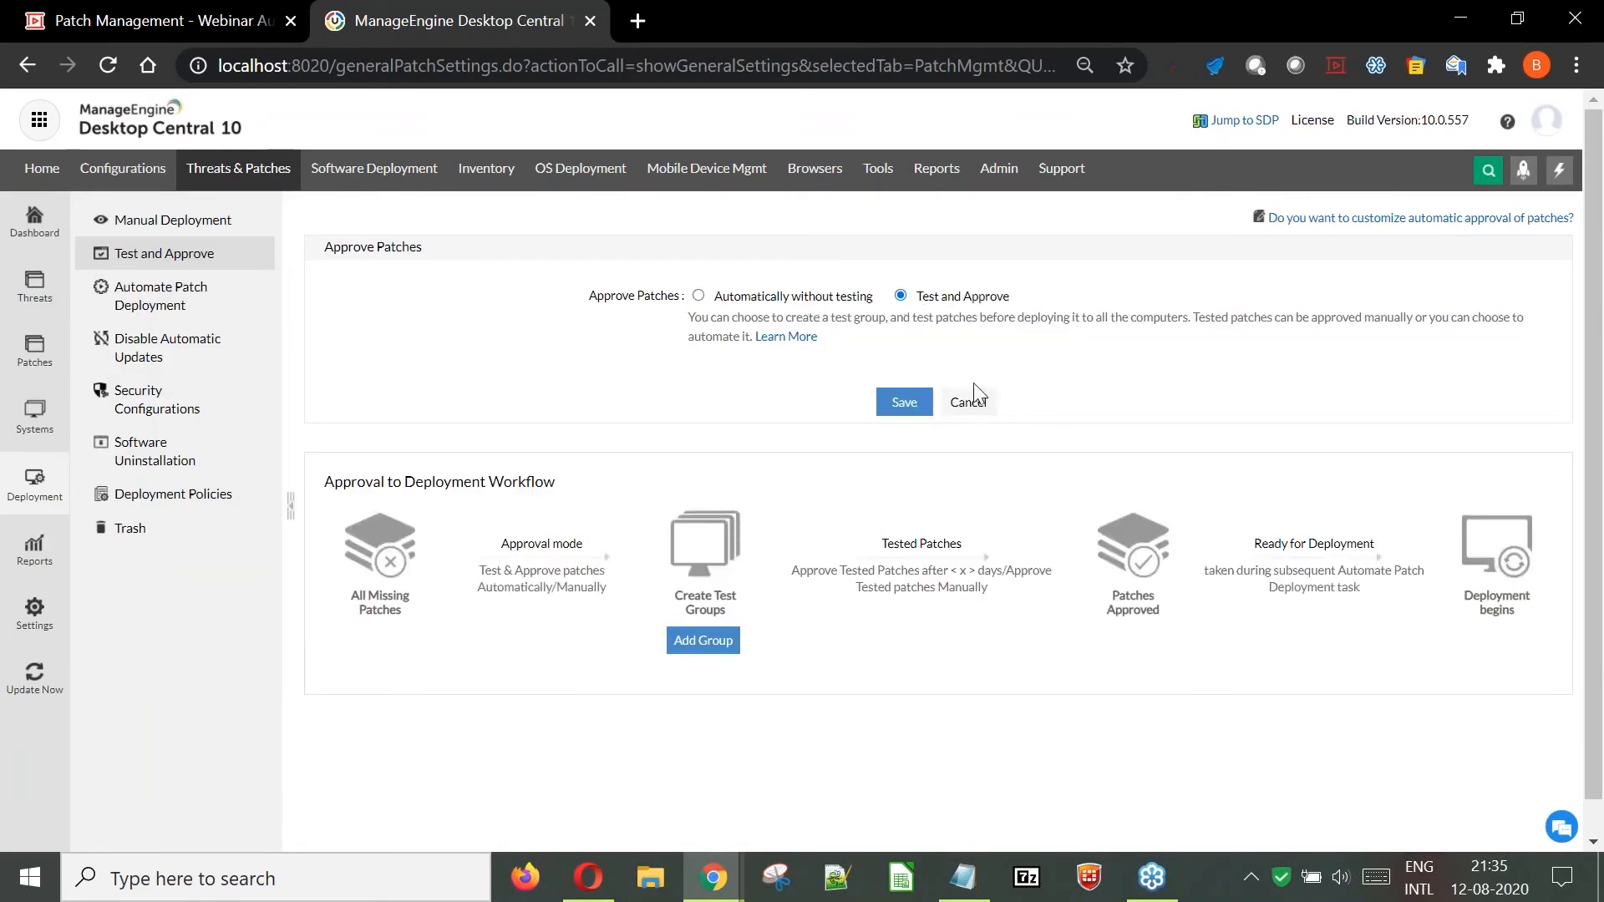
left_click(968, 404)
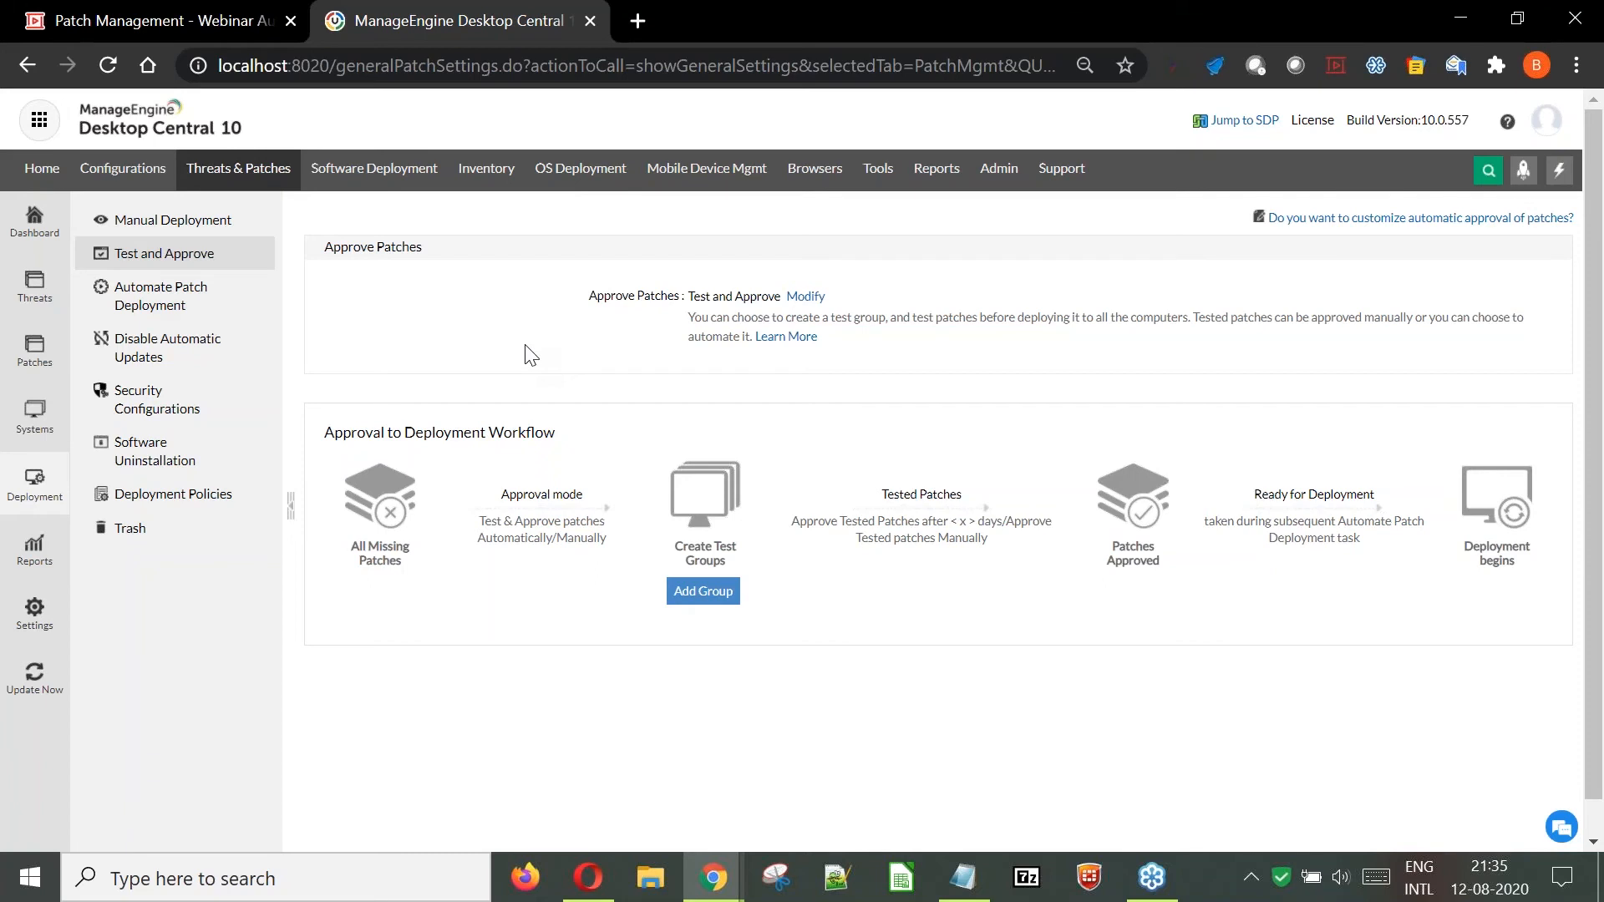
Add a test group for patch approval on the Windows platform, choosing Pilot group as the custom group.
left_click(716, 597)
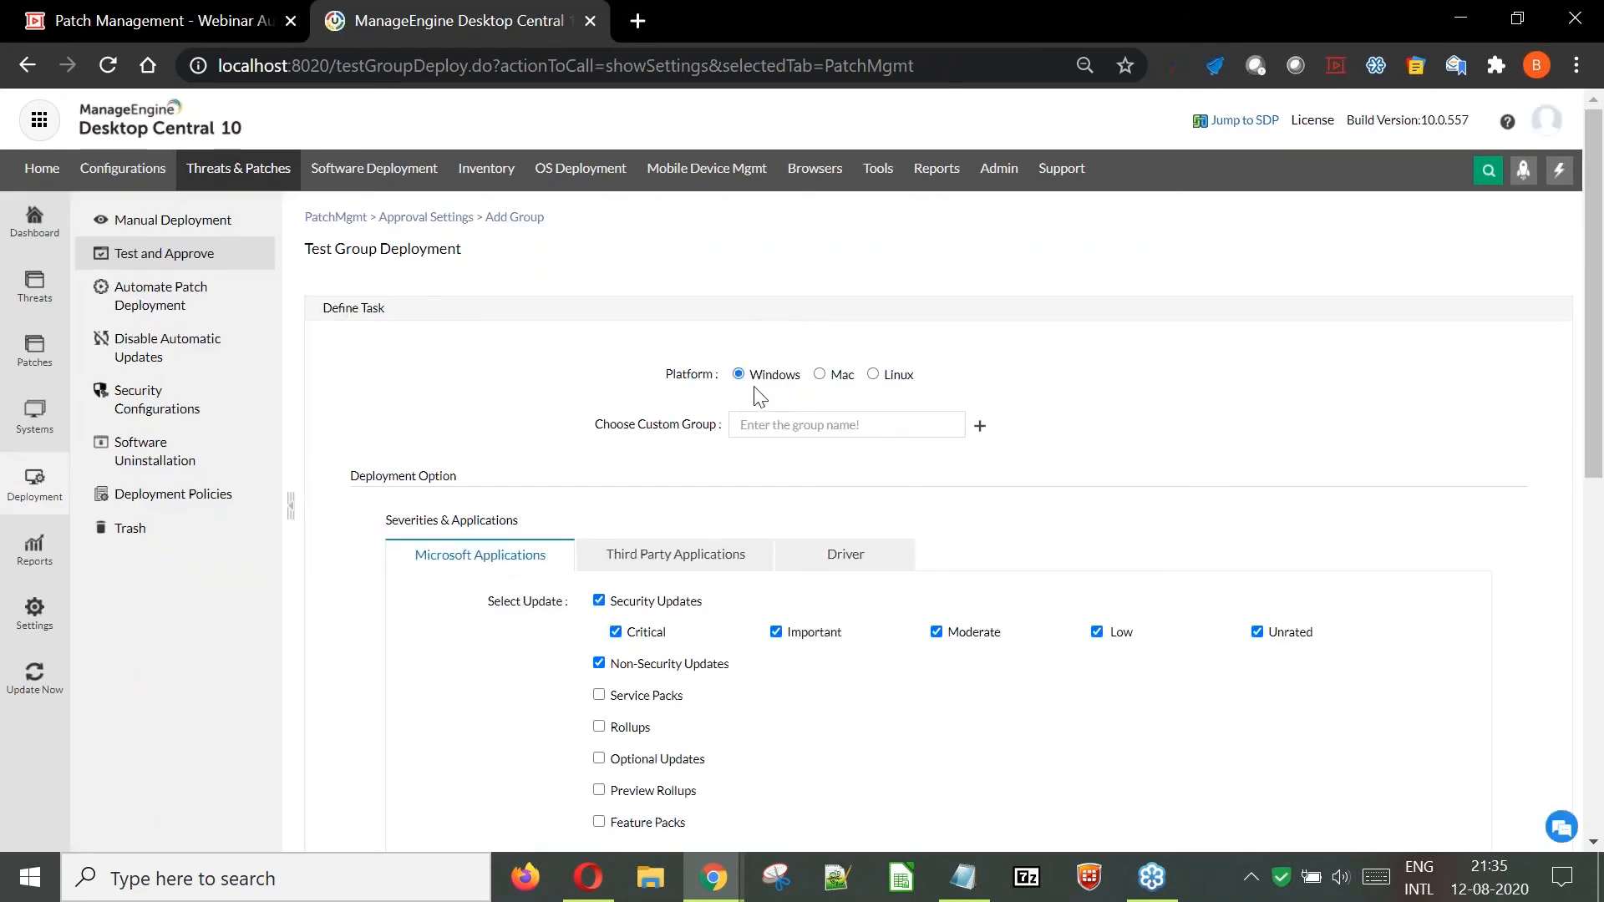
left_click(782, 425)
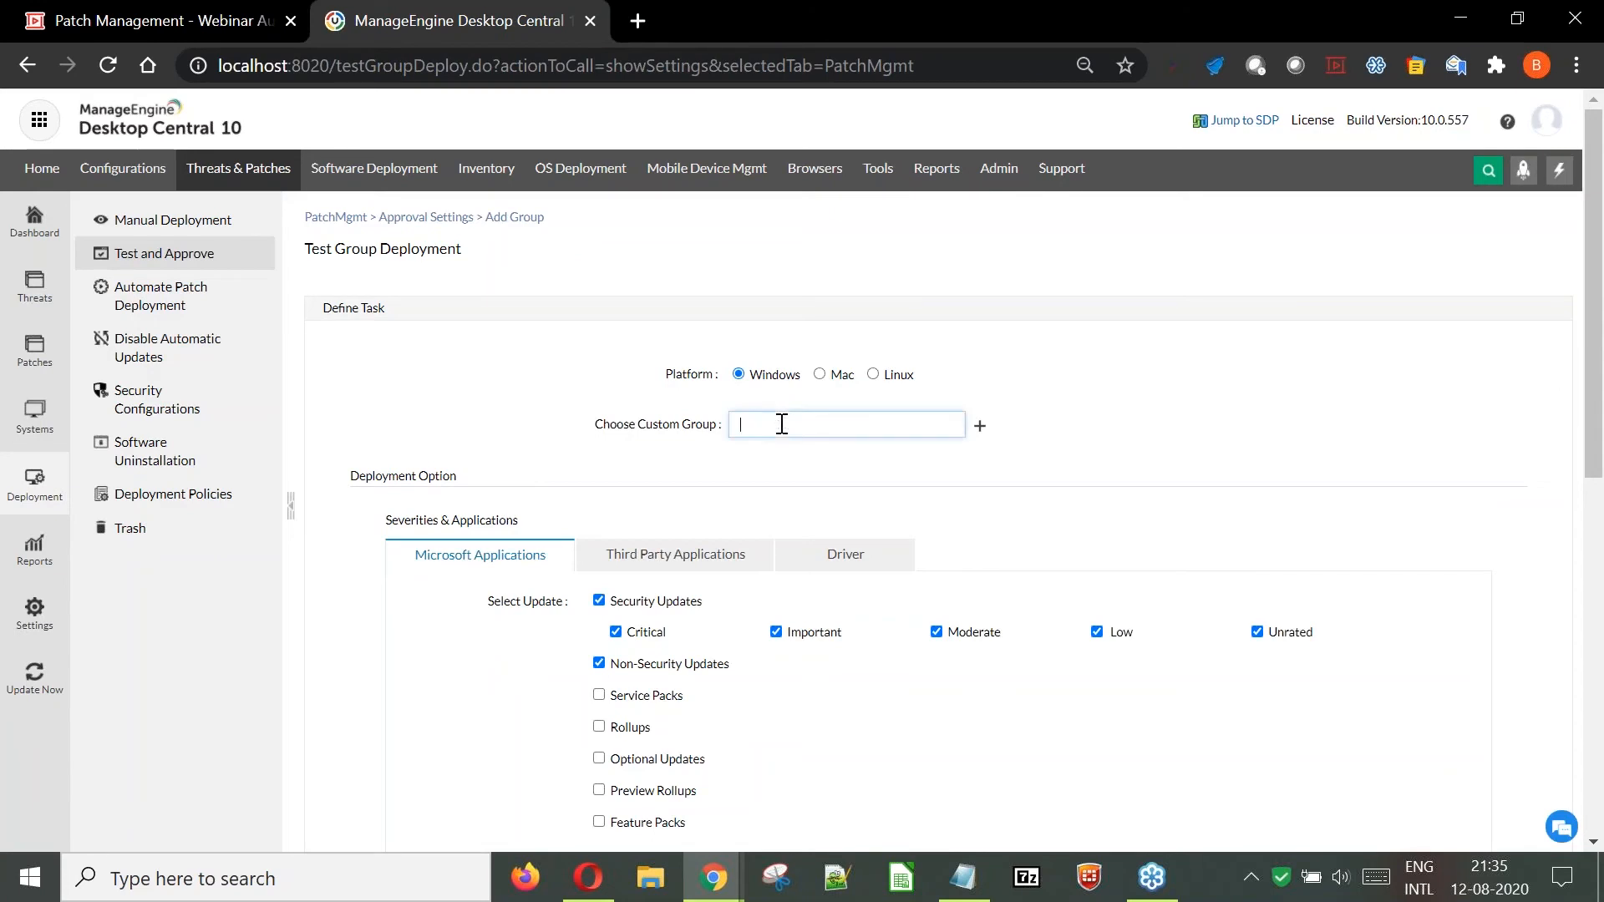
type("pi")
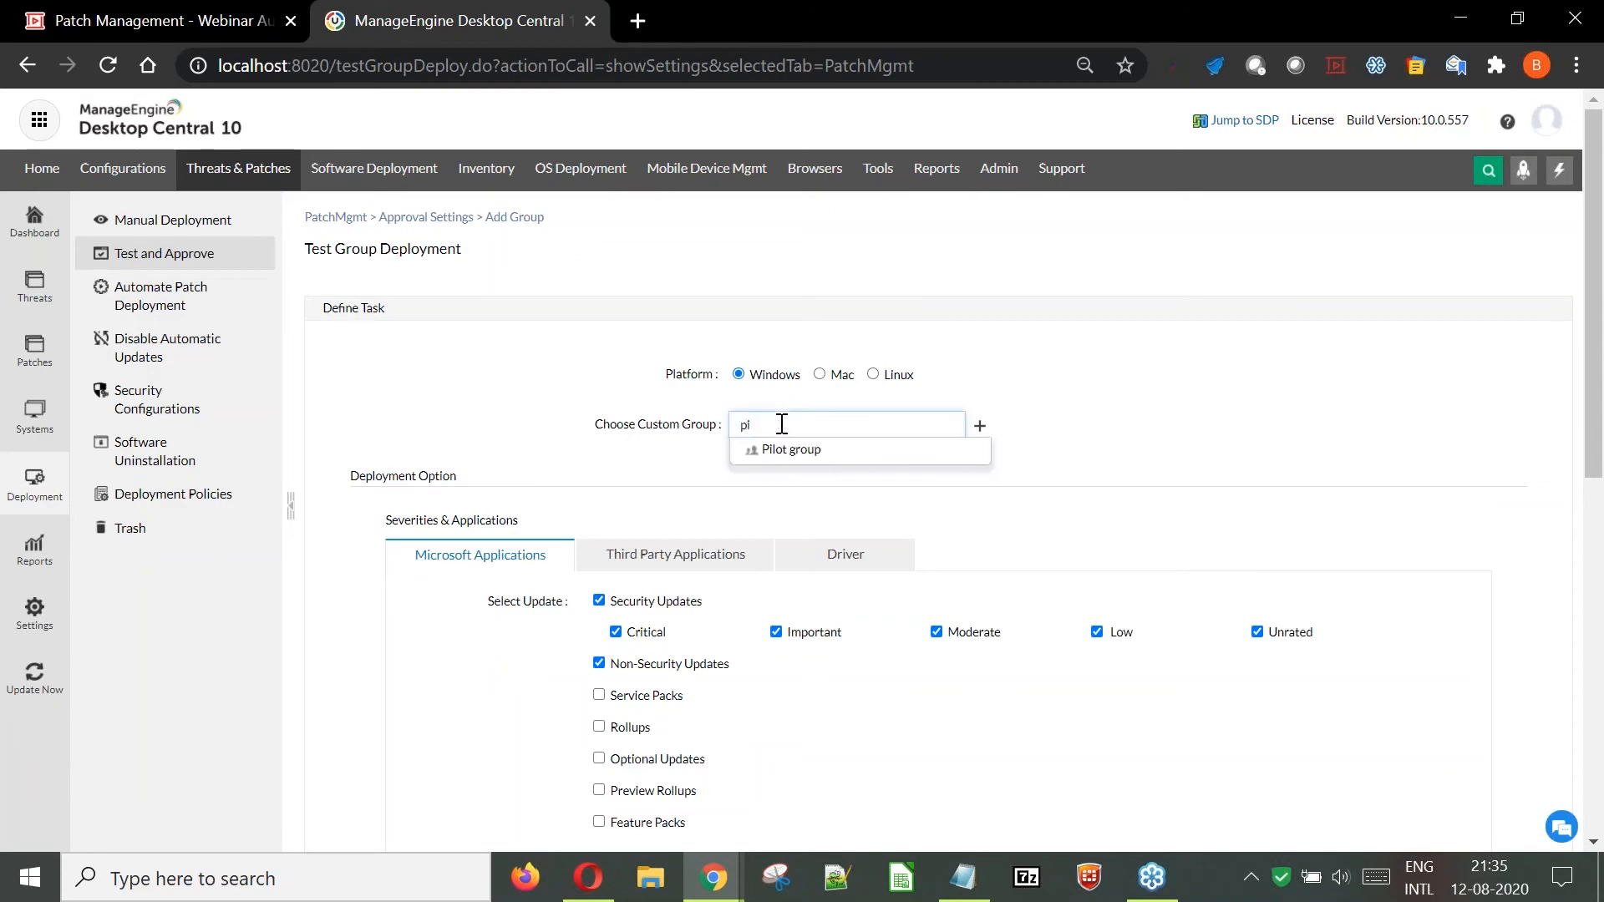
left_click(803, 461)
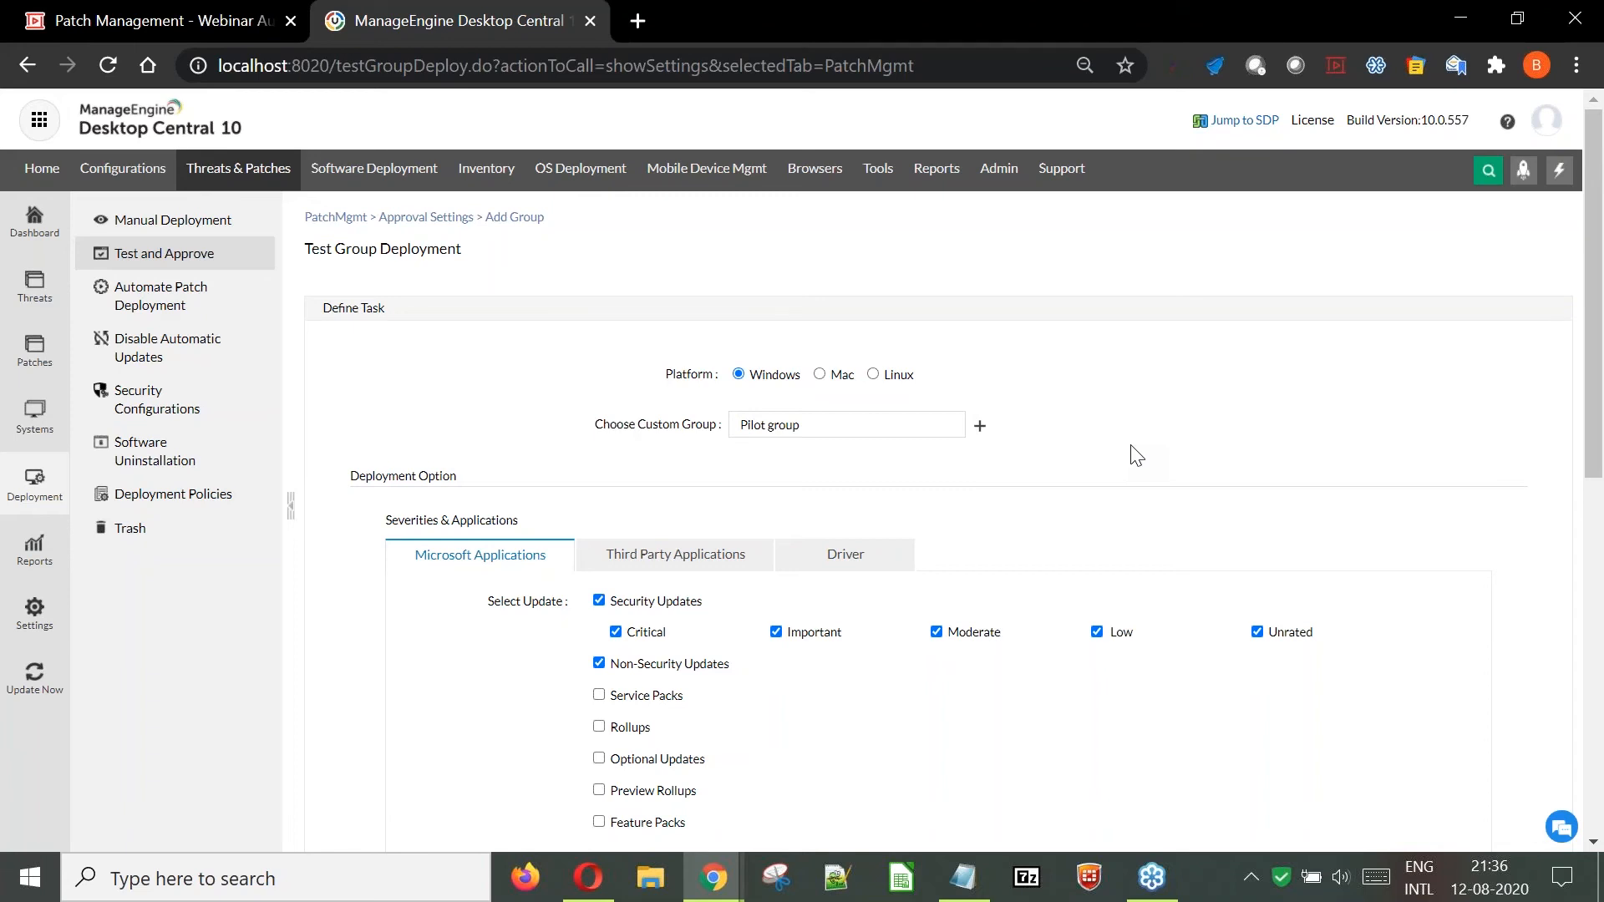
Exclude non-security updates from the Microsoft applications options and set application selection to Include Specific Applications.
scroll(1134, 453, "down", 2)
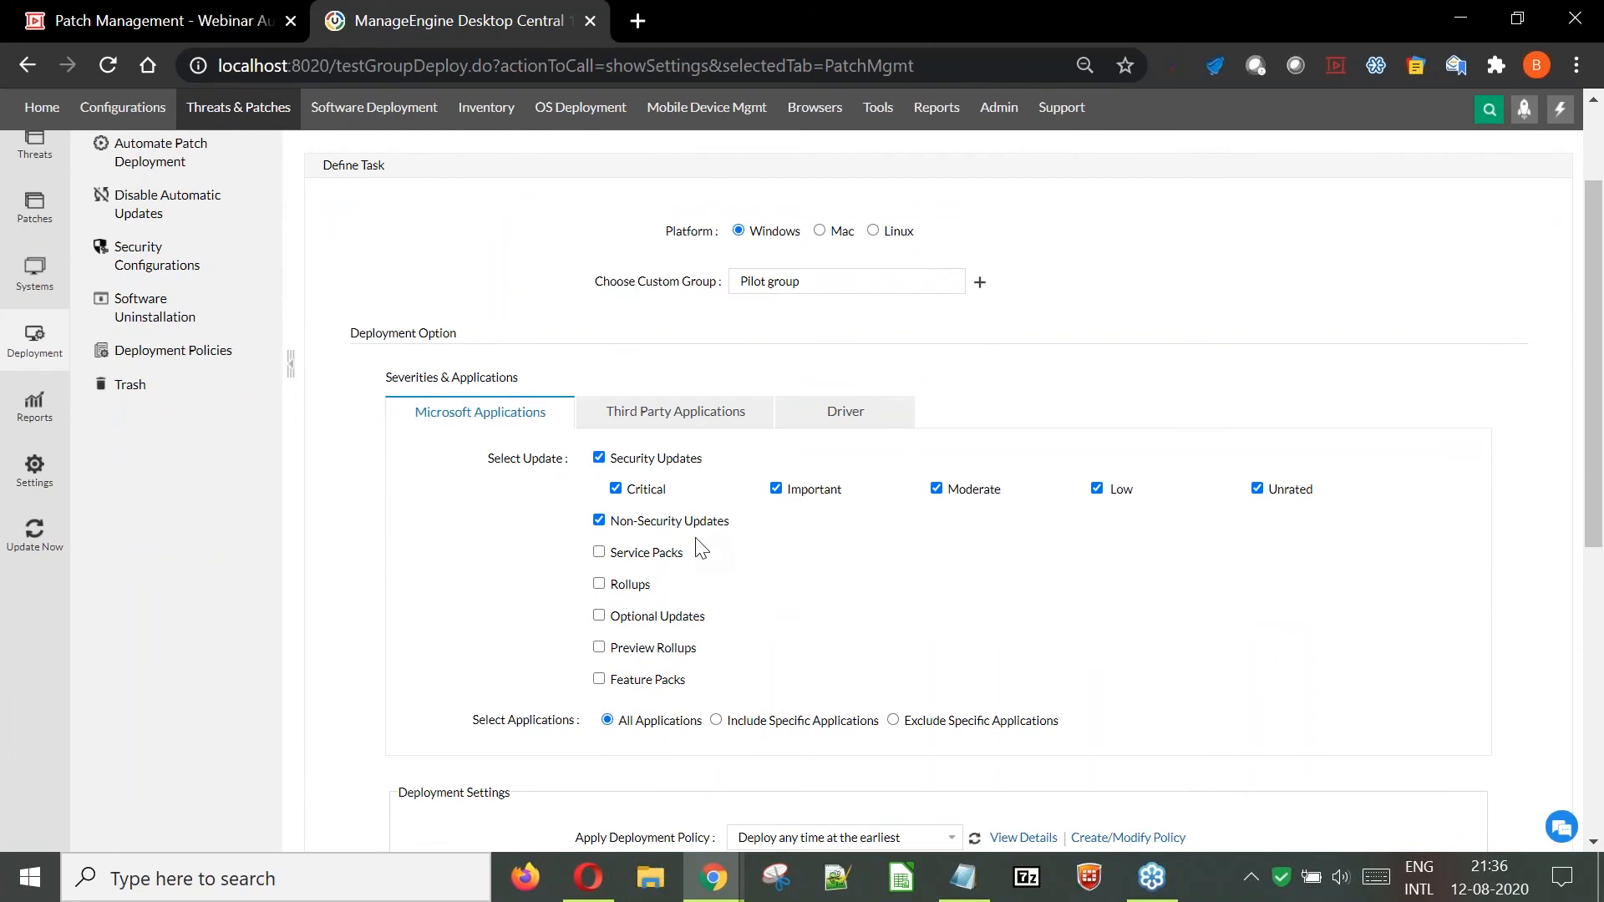
left_click(599, 524)
left_click(716, 724)
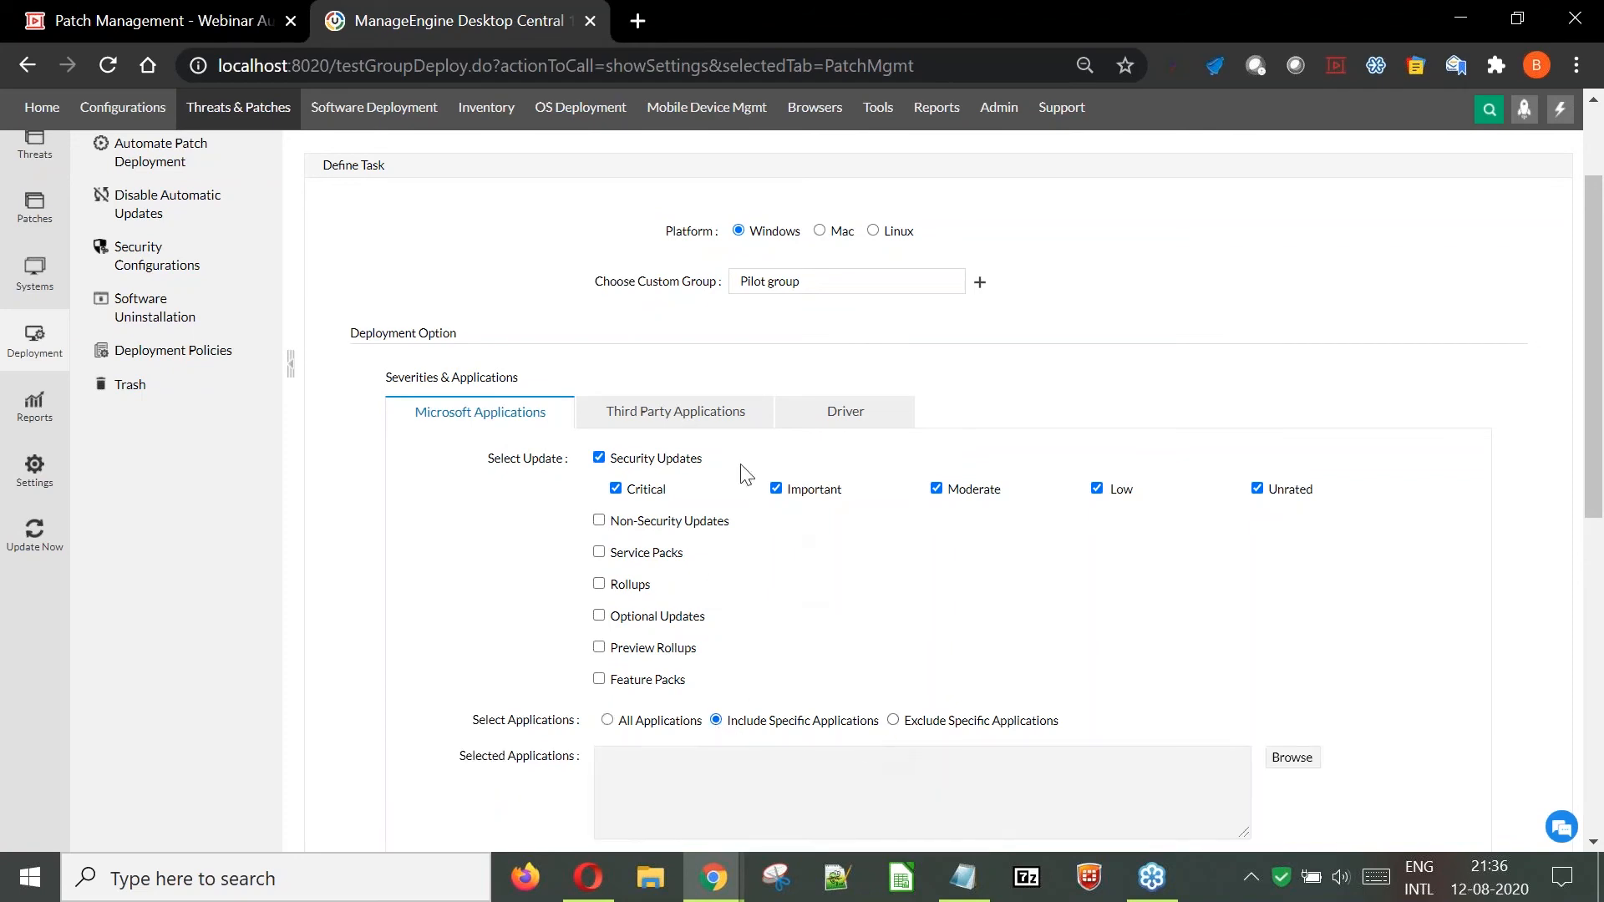
Examine the update options for third-party applications and drivers in the test group deployment.
left_click(725, 424)
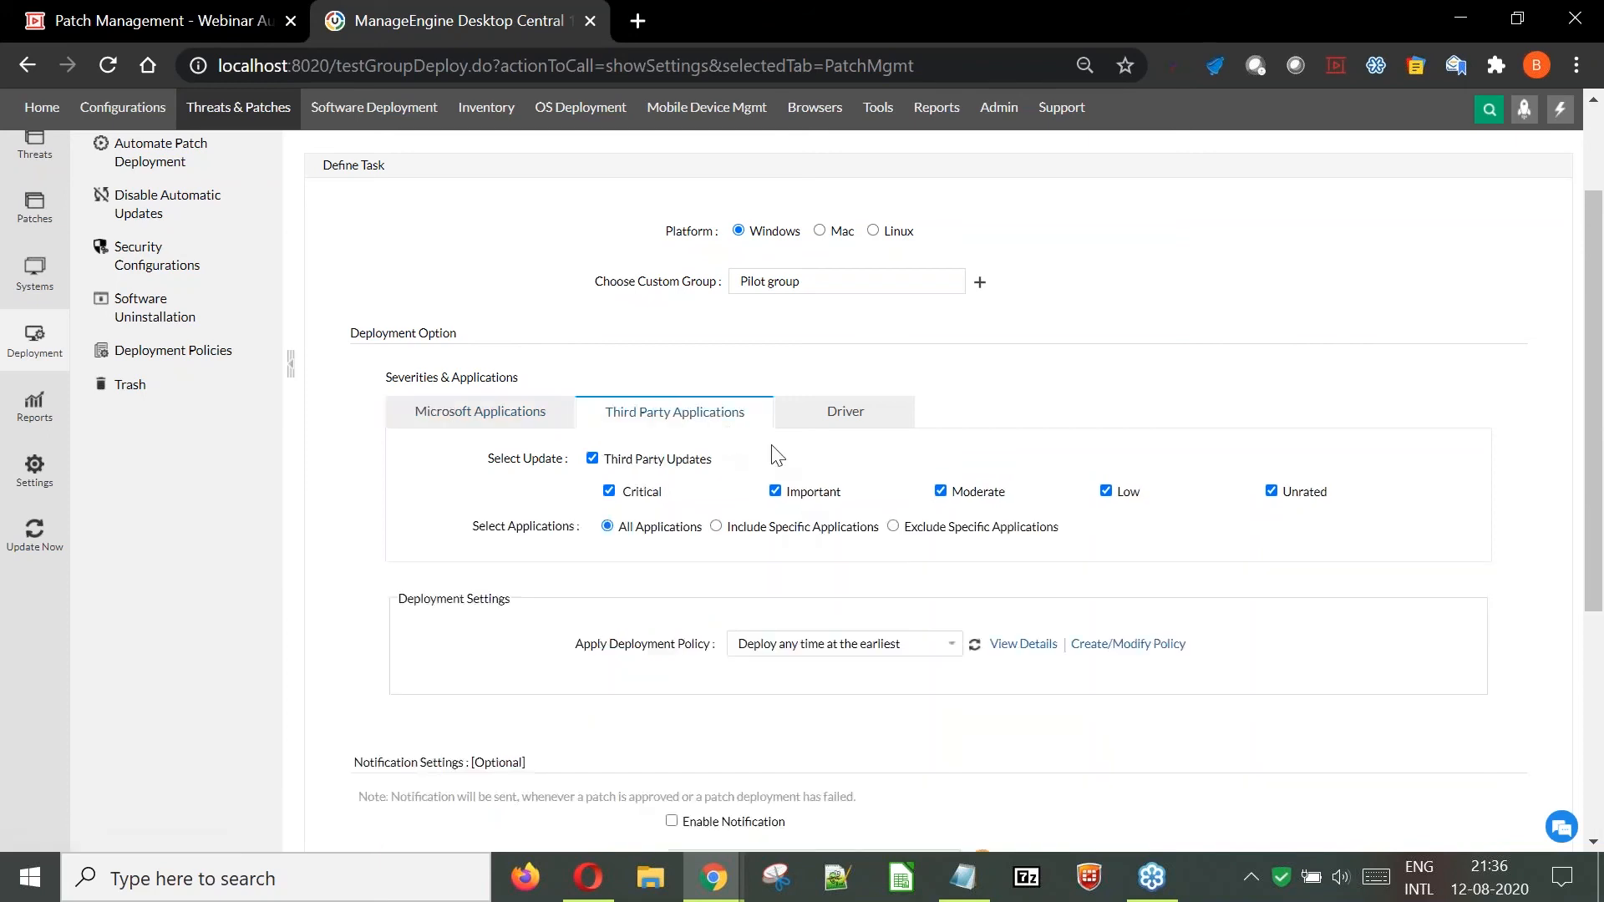
left_click(837, 414)
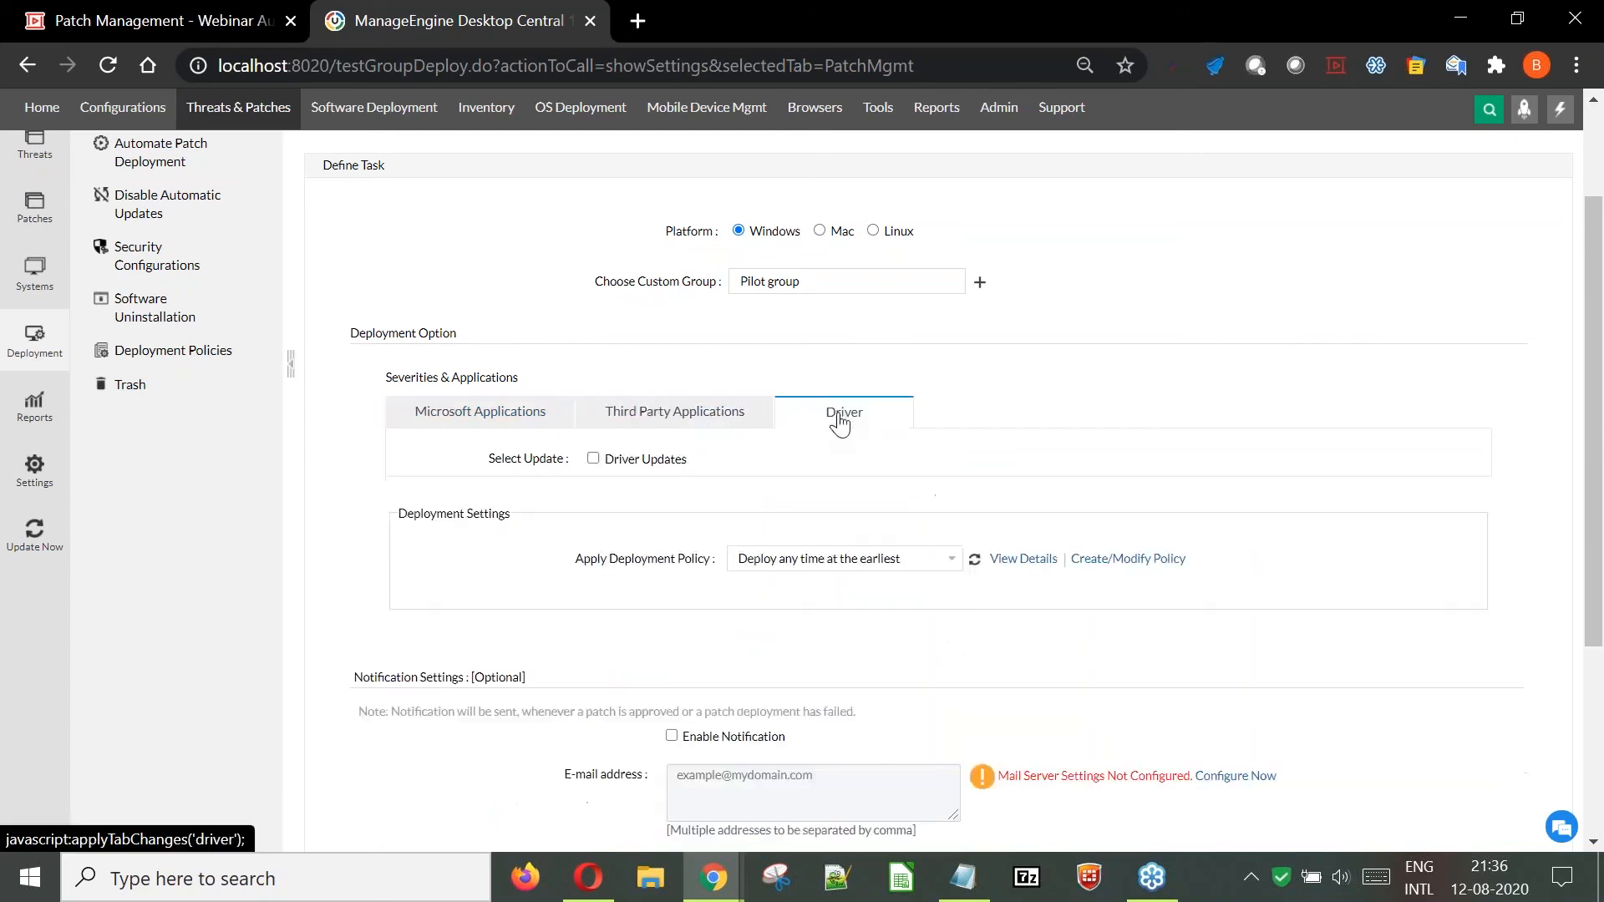
left_click(677, 426)
Apply the deployment policy Allow user intervention(Skip deployment/reboot) to the test group.
scroll(746, 473, "down", 1)
scroll(746, 472, "down", 2)
left_click(824, 478)
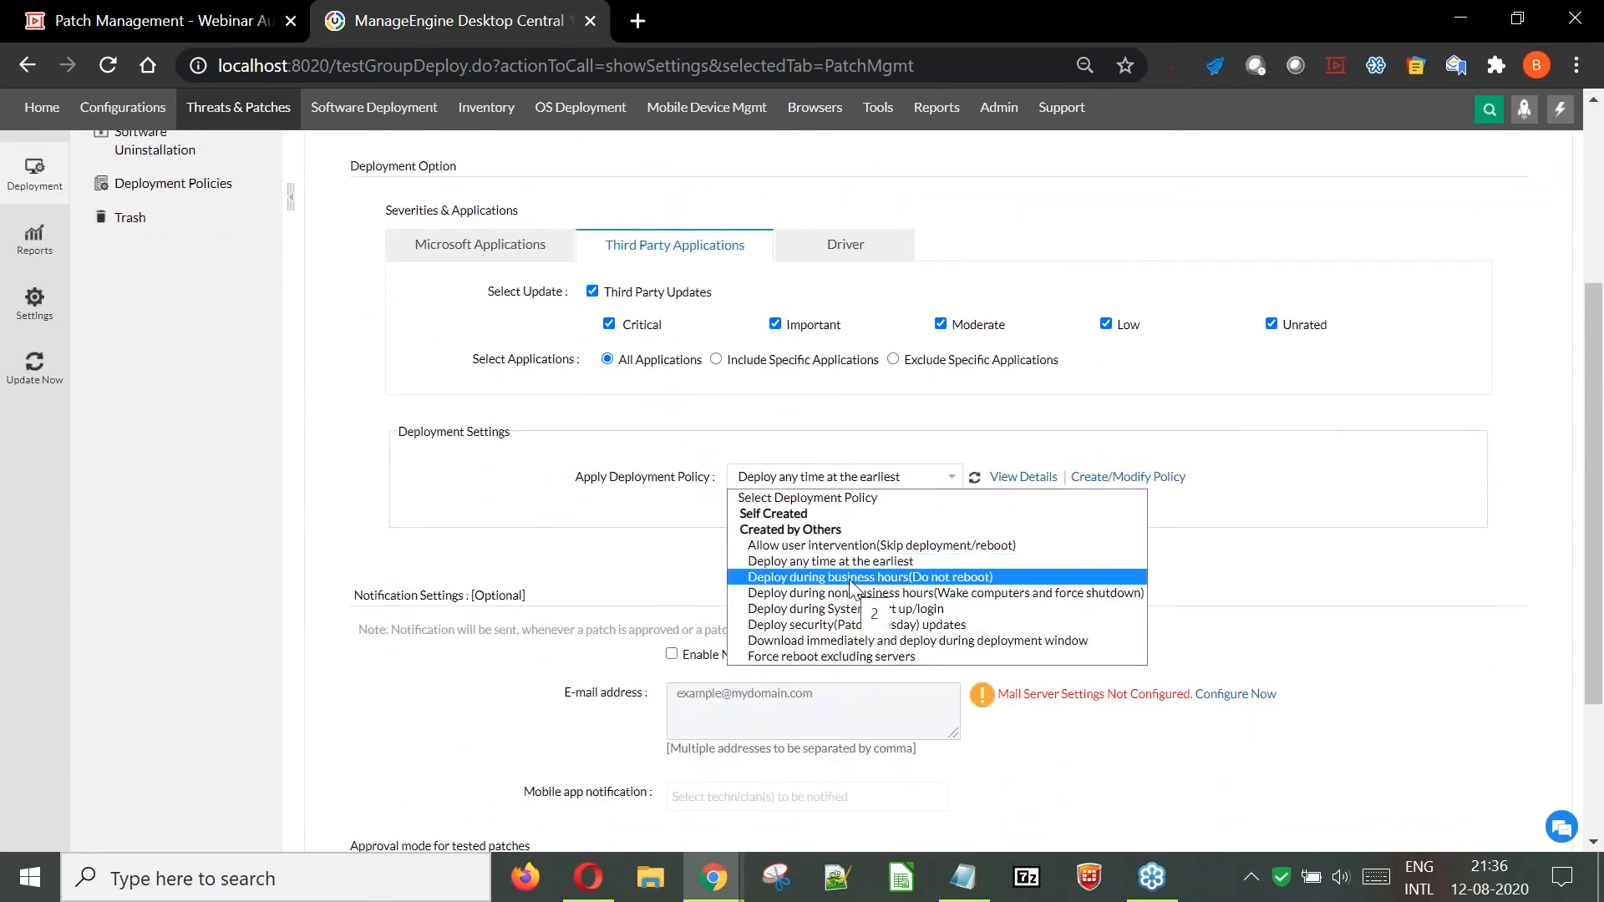
left_click(843, 546)
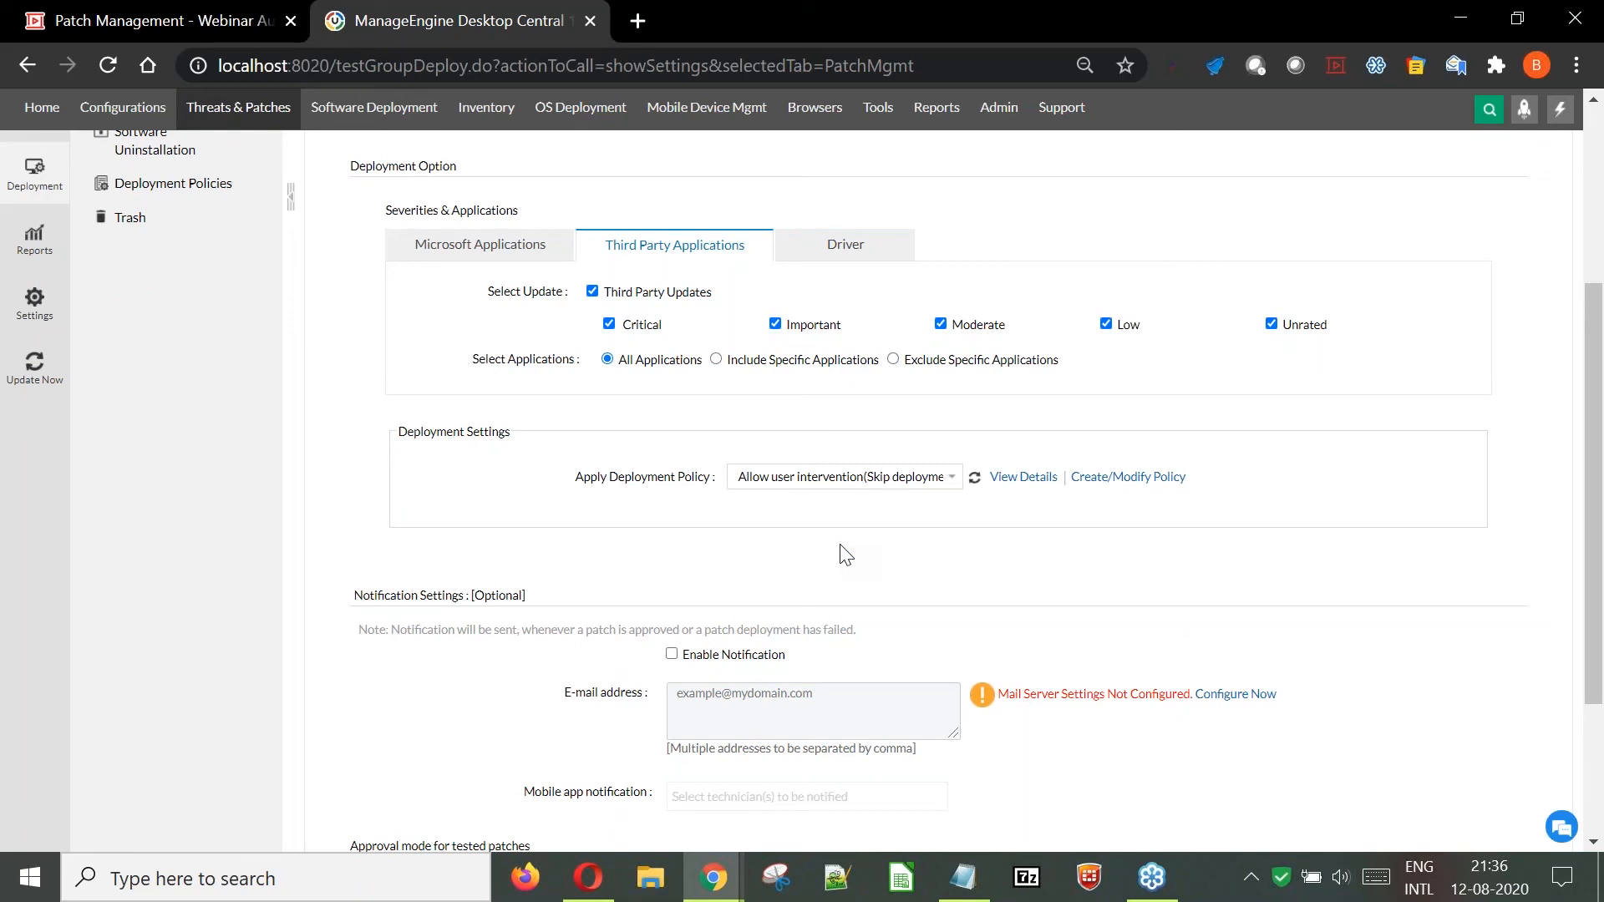
Enable automatic approval of tested patches after 3 days.
scroll(841, 548, "down", 3)
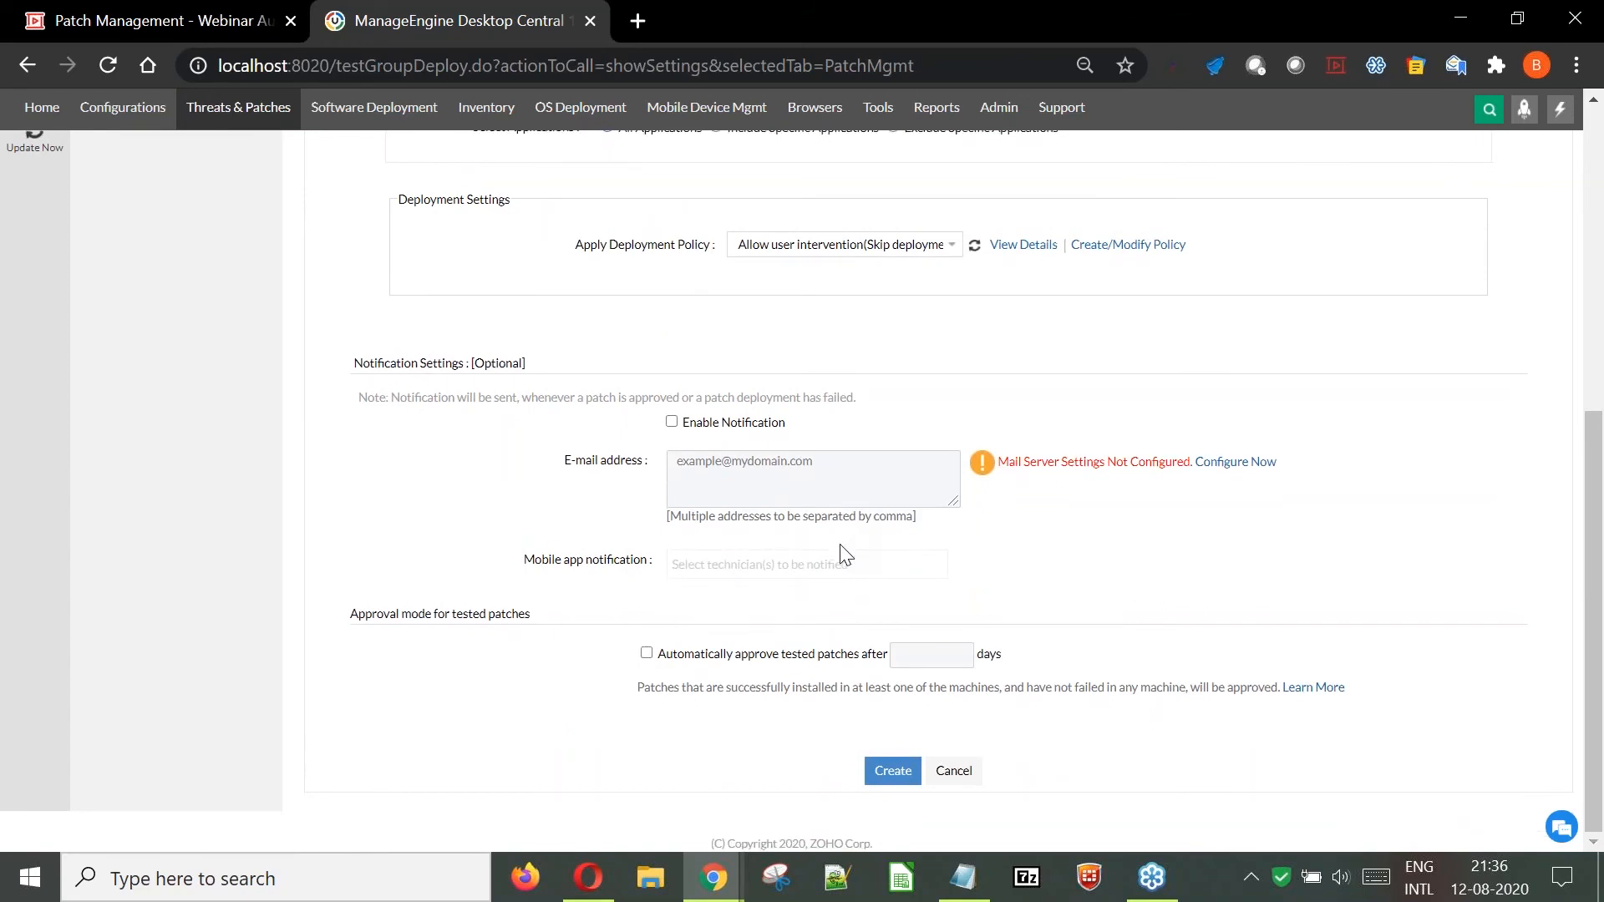
left_click(647, 652)
left_click(927, 653)
type("3")
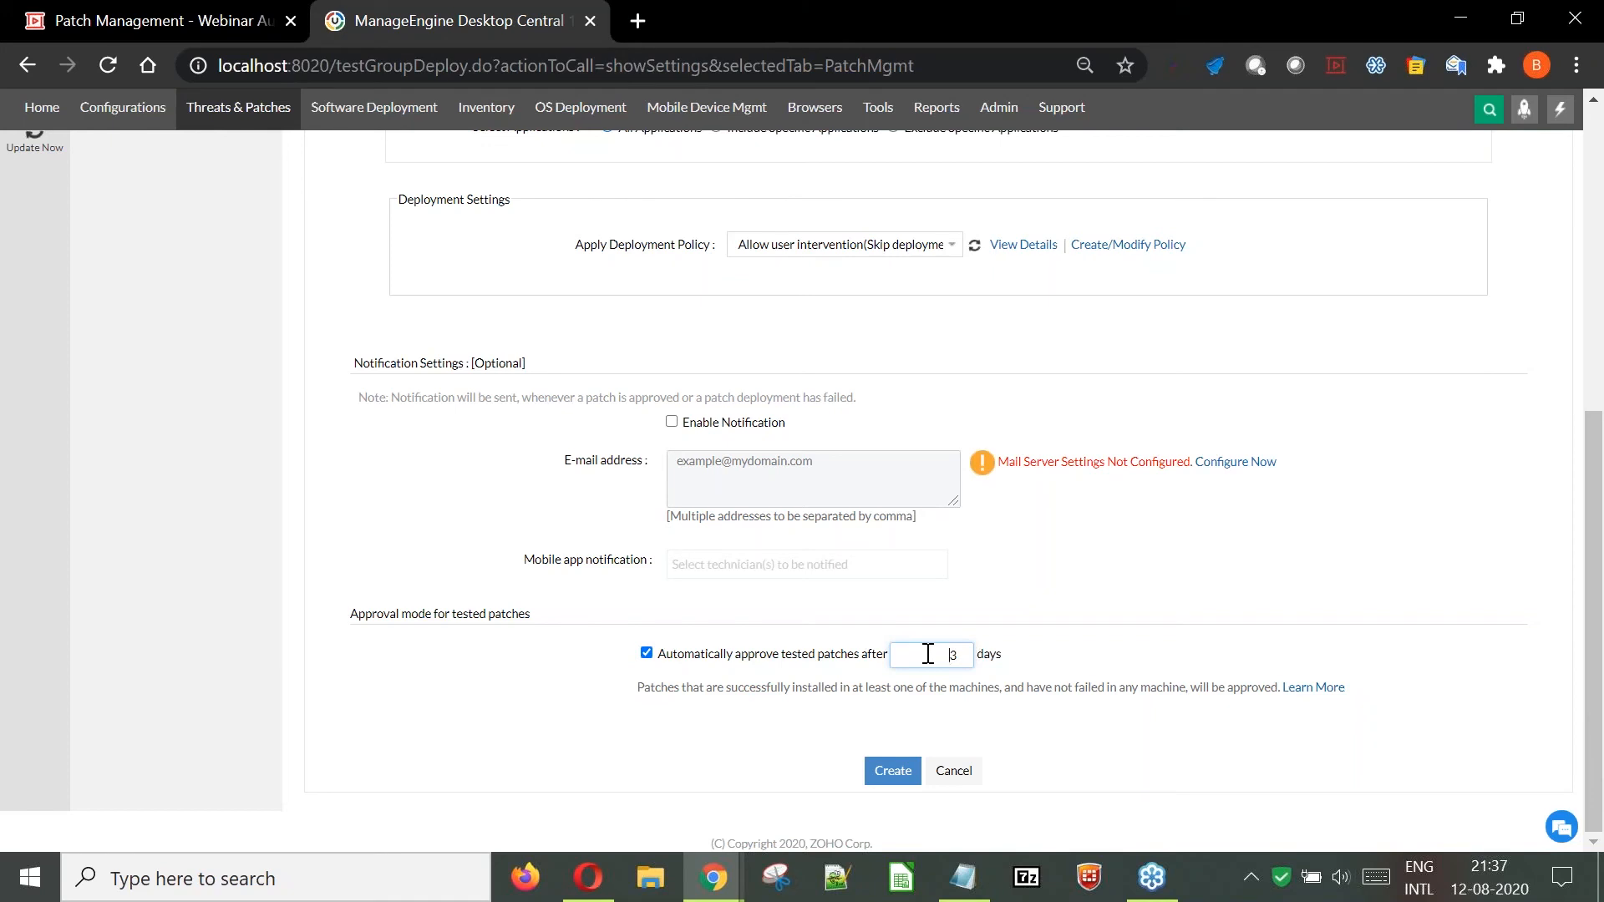
Switch to the Patch Management webinar presentation and start the slideshow from the Patch DB sync & Scanning Process slide.
left_click(237, 25)
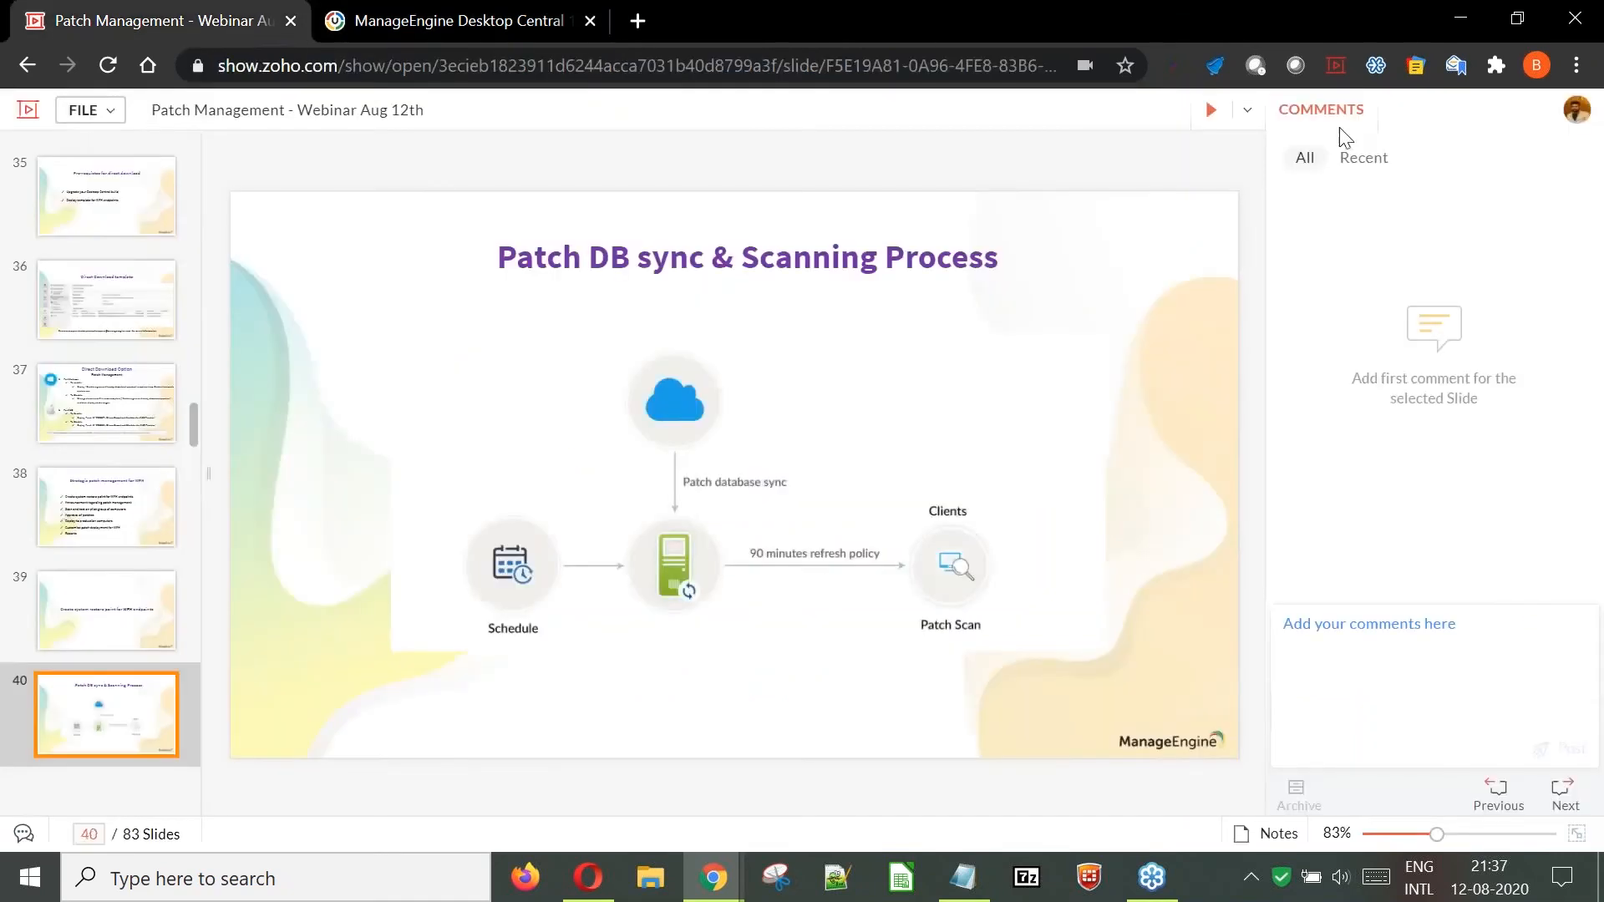
left_click(1218, 117)
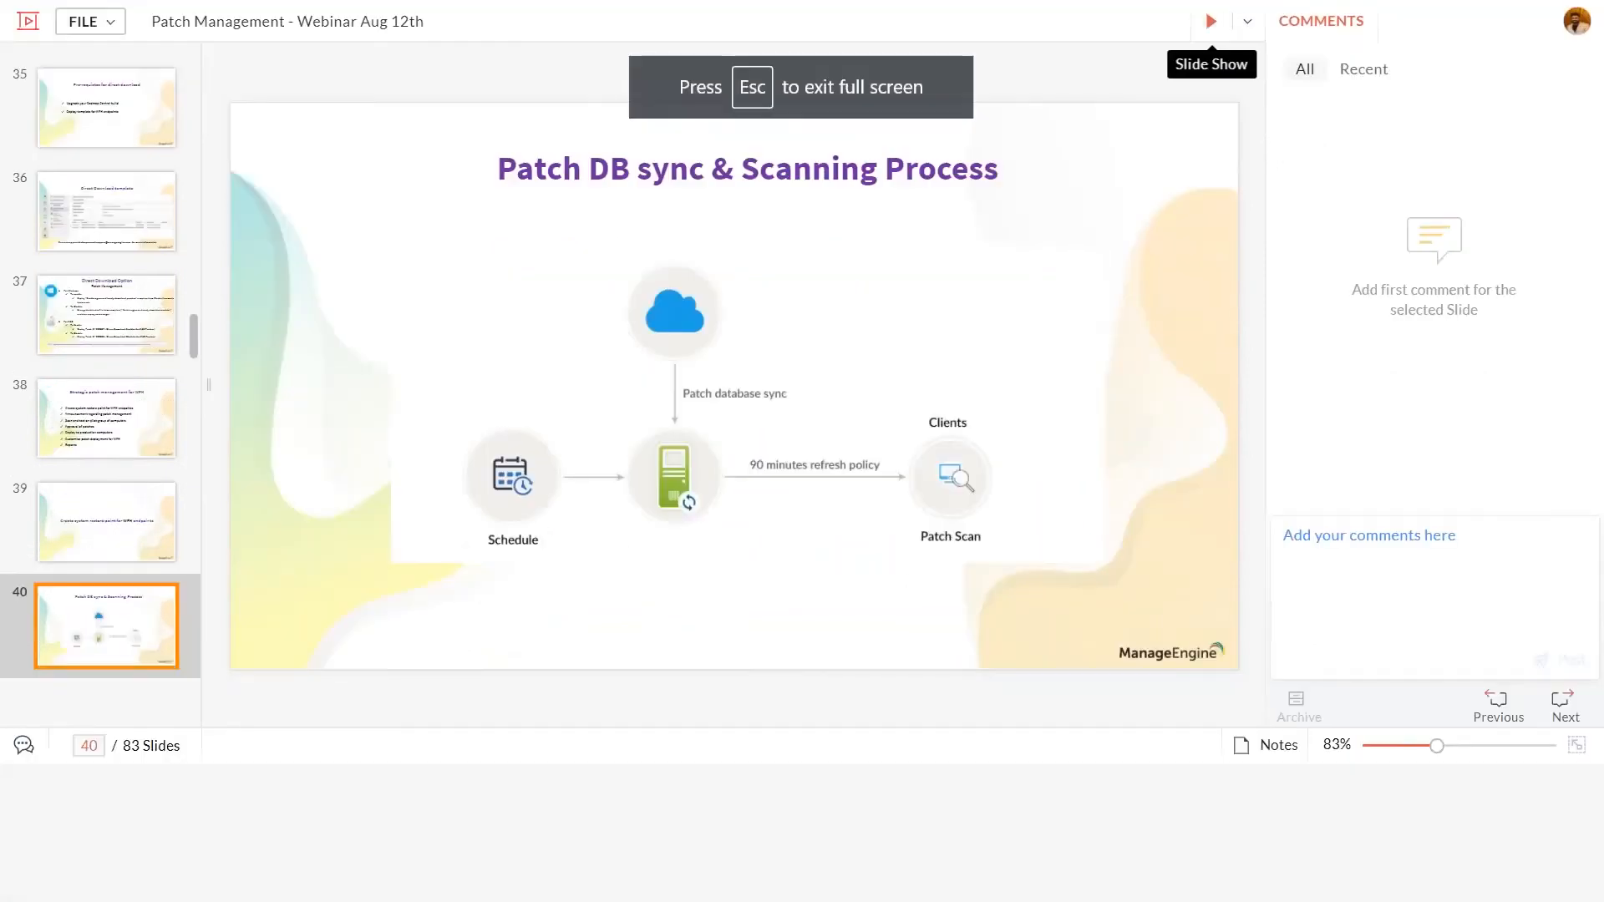